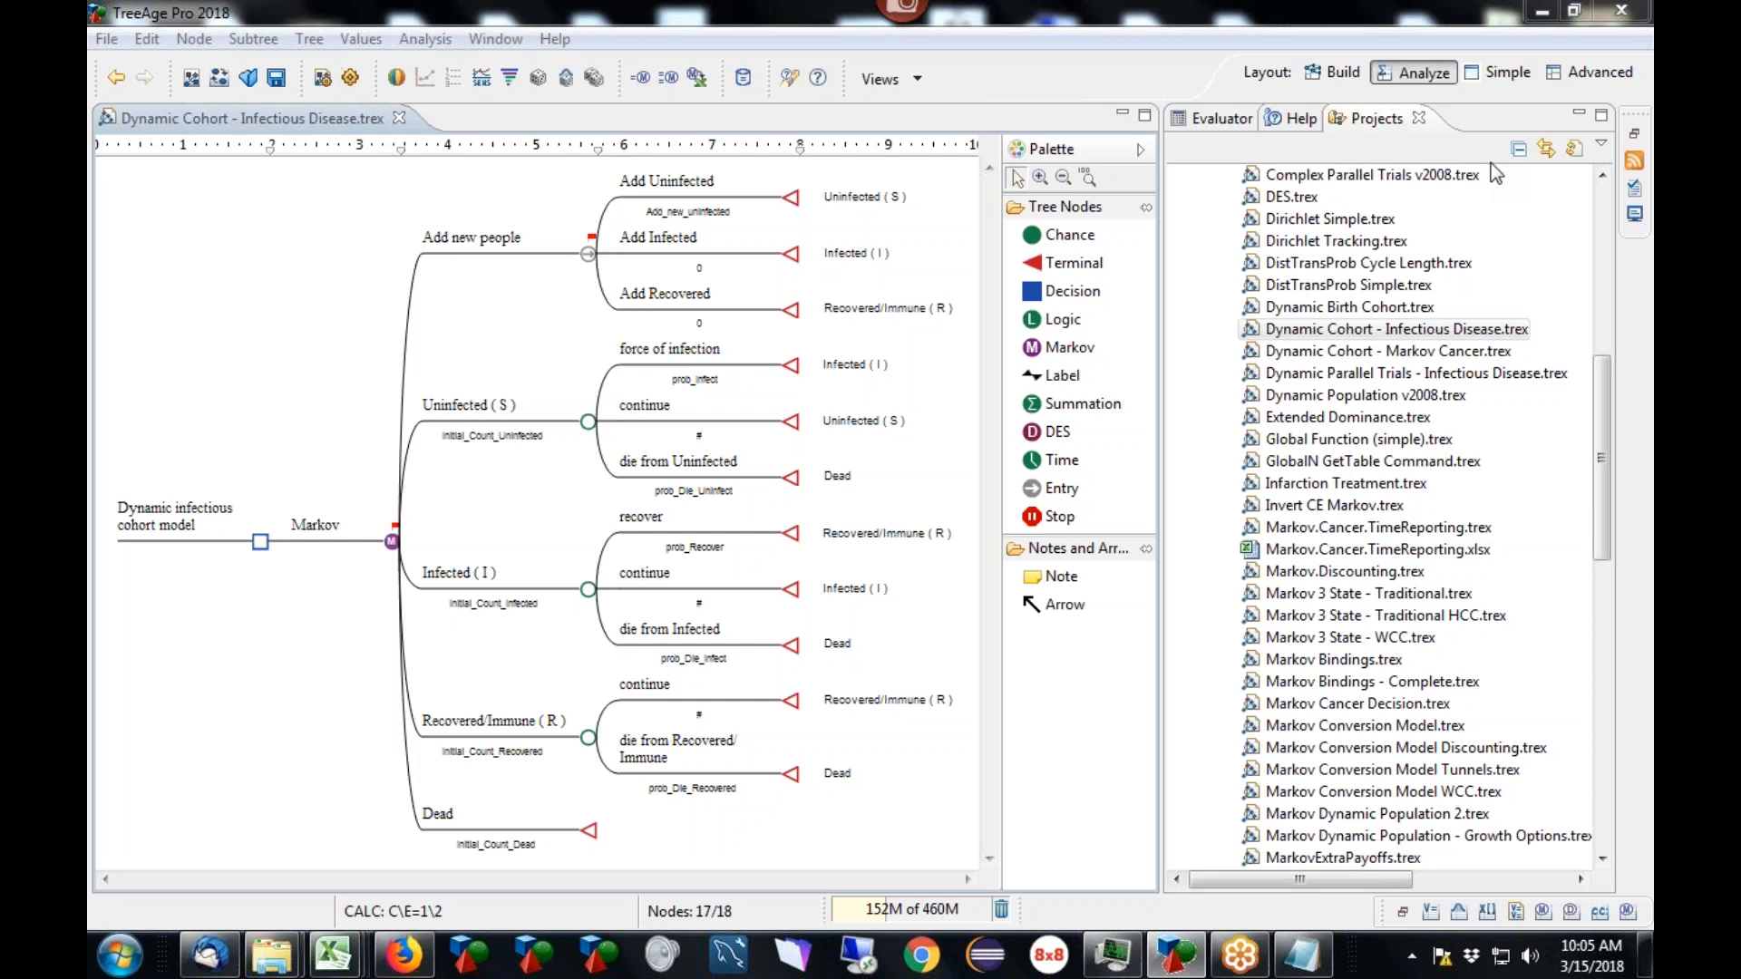
Step: Switch to Firefox, review the TreeAge Pro Webinars page down to the registration form, and return to TreeAge Pro
{"action": "left_click", "coordinate": [424, 962]}
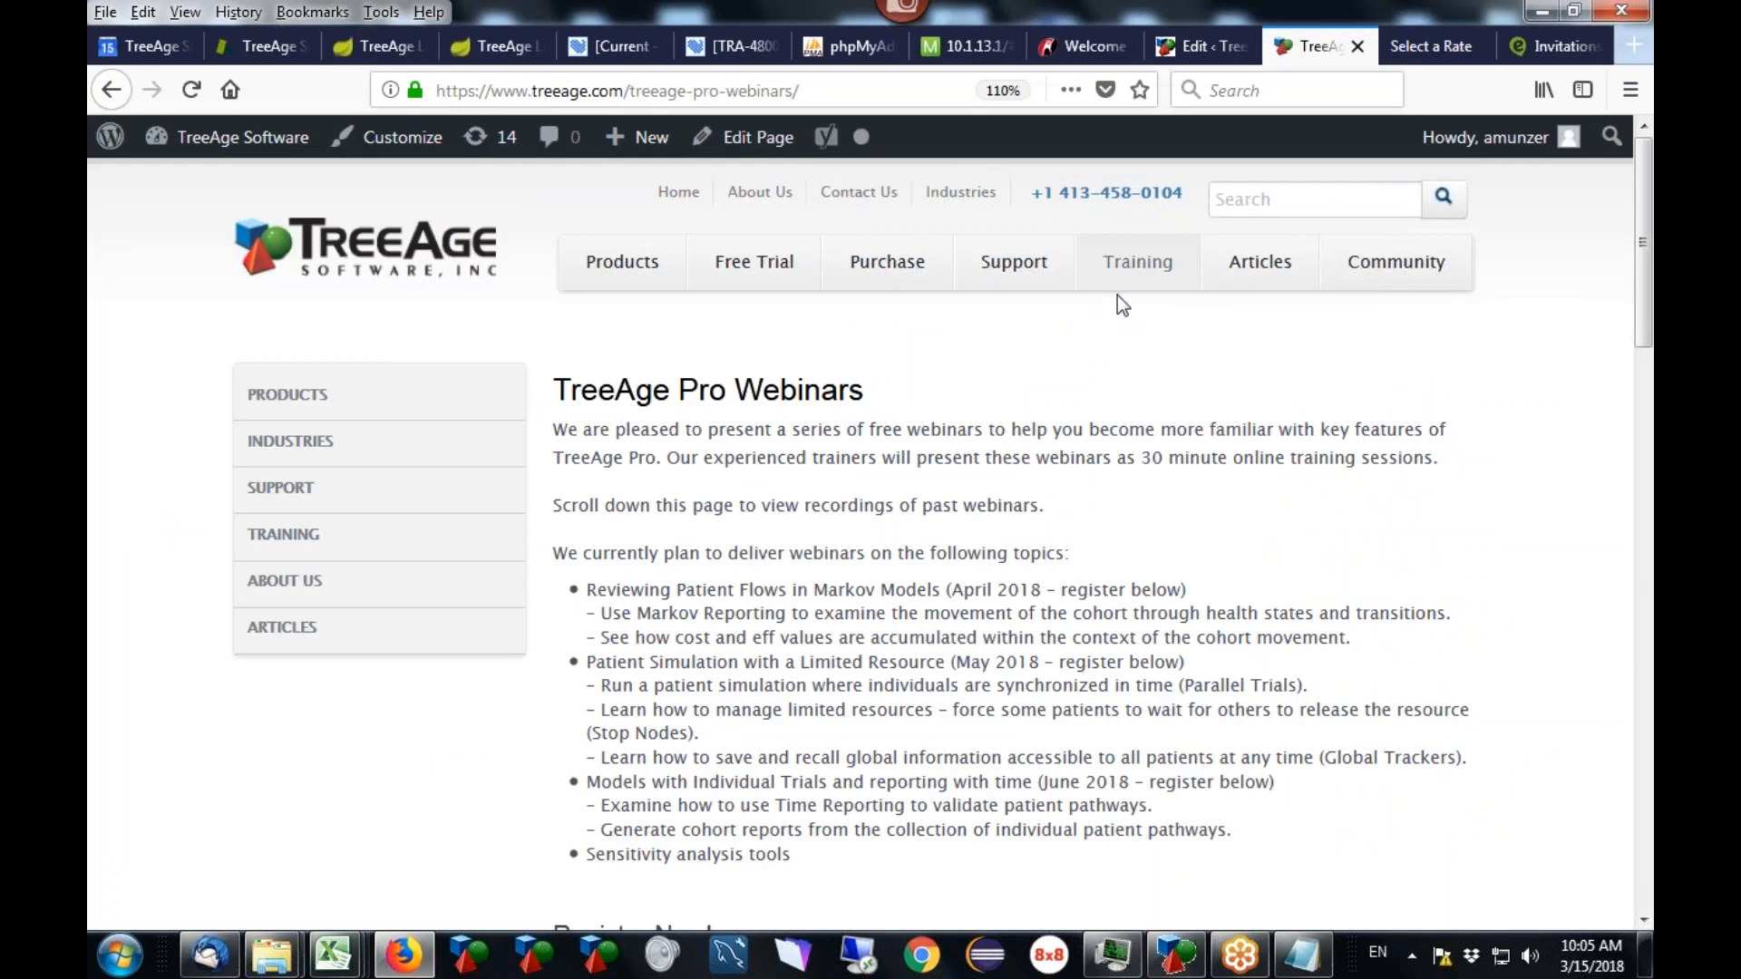
{"action": "mouse_move", "coordinate": [1141, 280]}
{"action": "scroll", "coordinate": [771, 699], "scroll_direction": "down", "scroll_amount": 6}
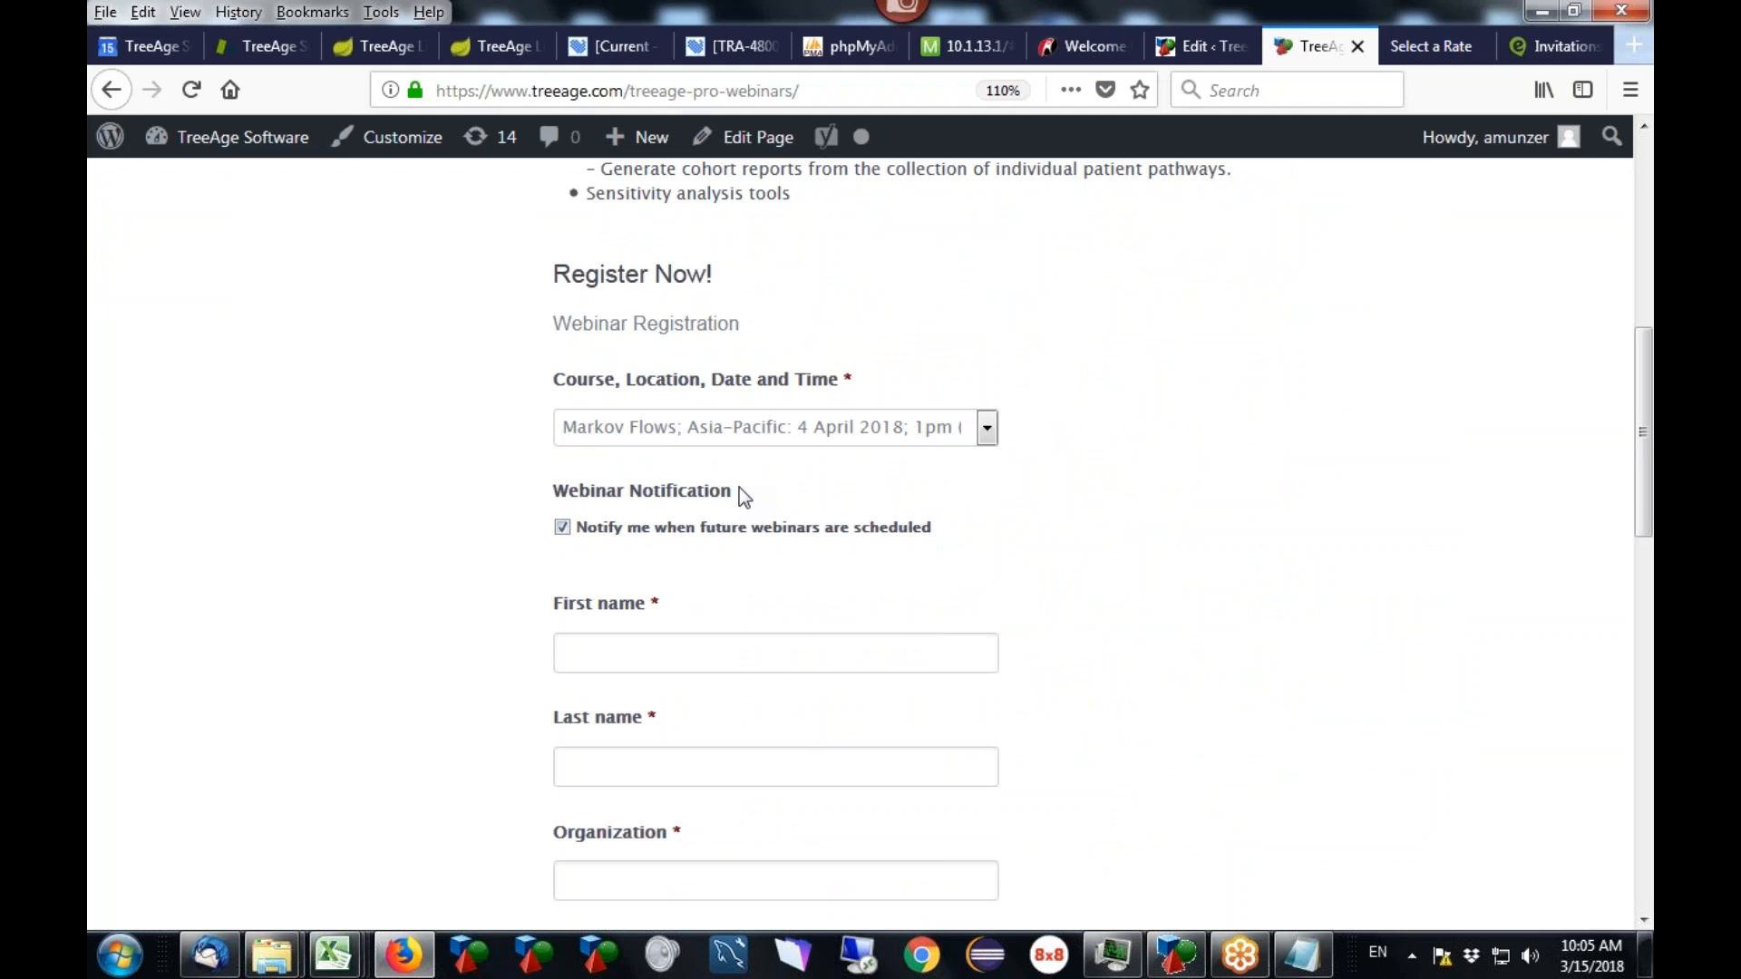
{"action": "scroll", "coordinate": [1131, 325], "scroll_direction": "up", "scroll_amount": 10}
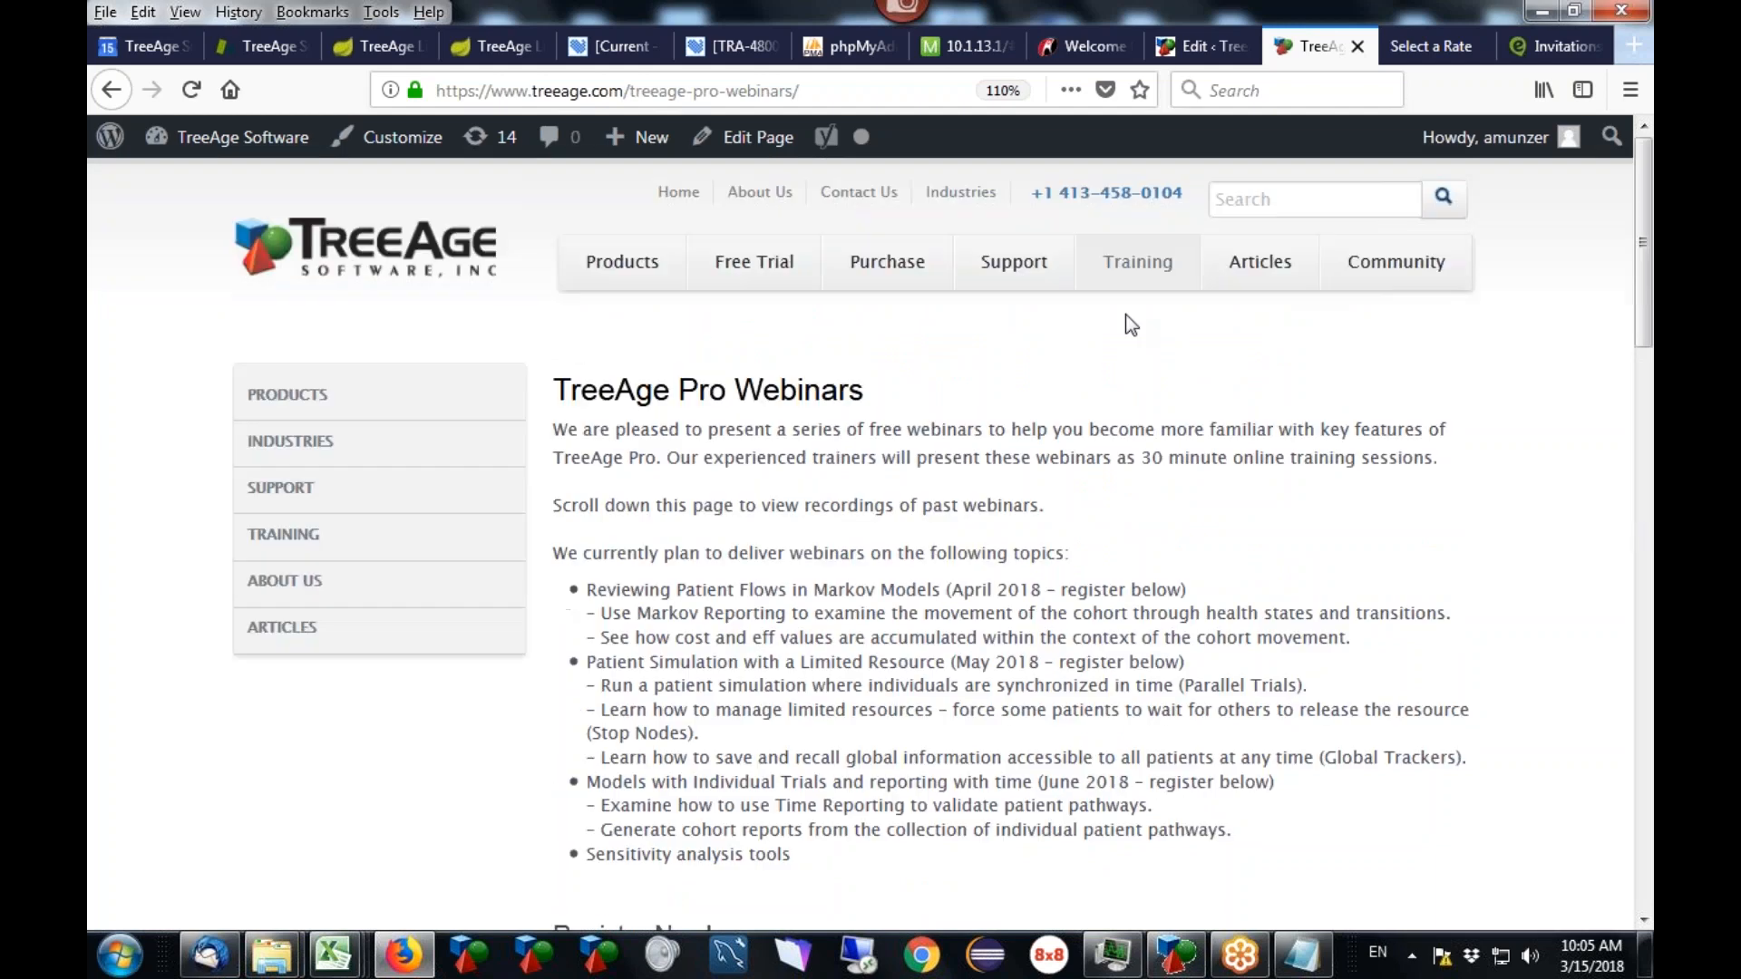
{"action": "left_click", "coordinate": [1542, 14]}
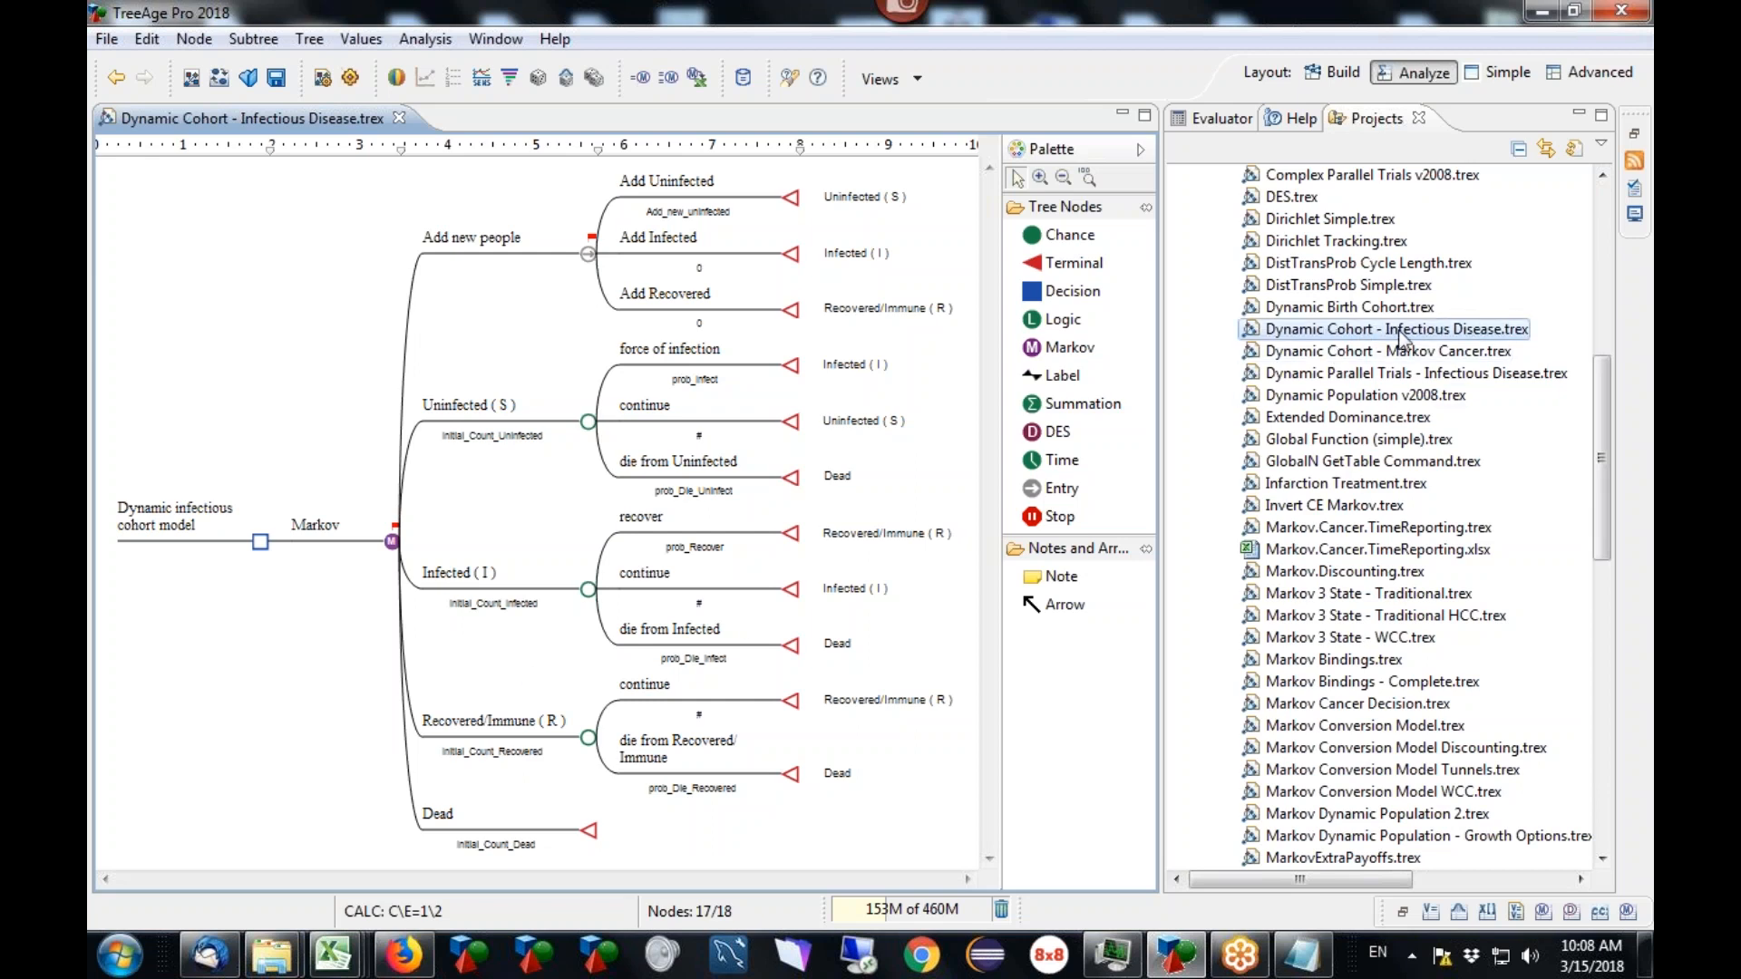
Step: Locate and select Dynamic Cohort - Infectious Disease.trex in the Healthcare folder of the Example Models project
{"action": "left_click_drag", "start_coordinate": [1596, 421], "coordinate": [1558, 215]}
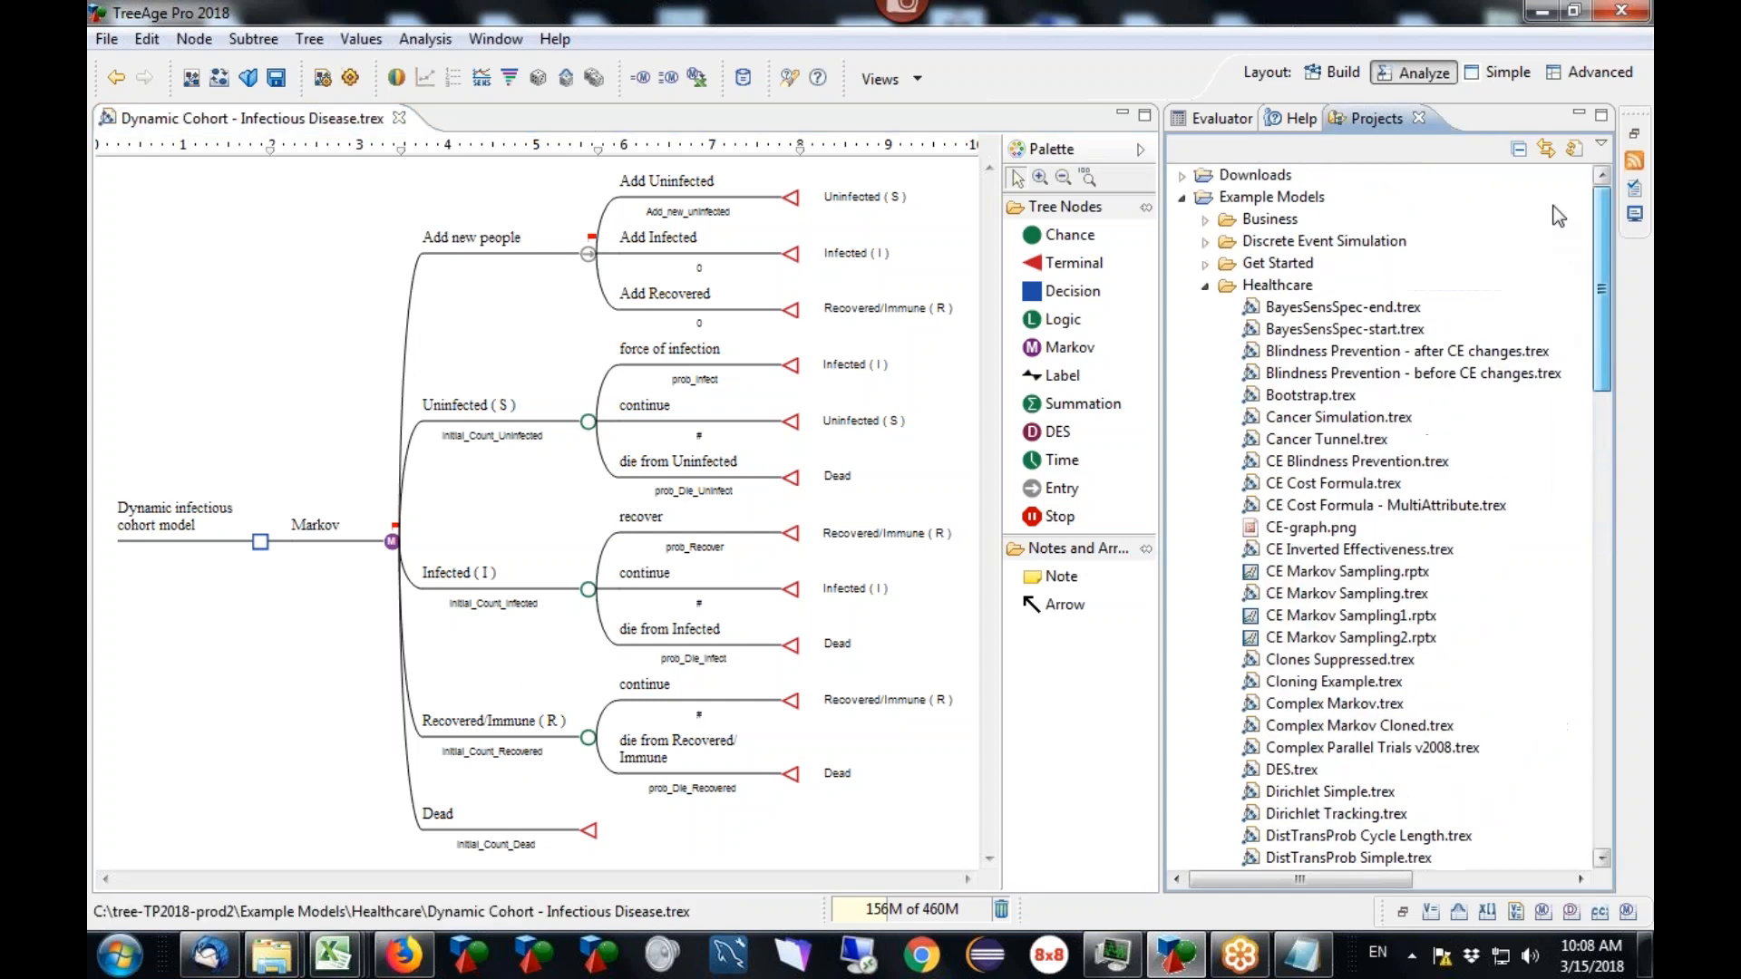
{"action": "left_click", "coordinate": [1182, 197]}
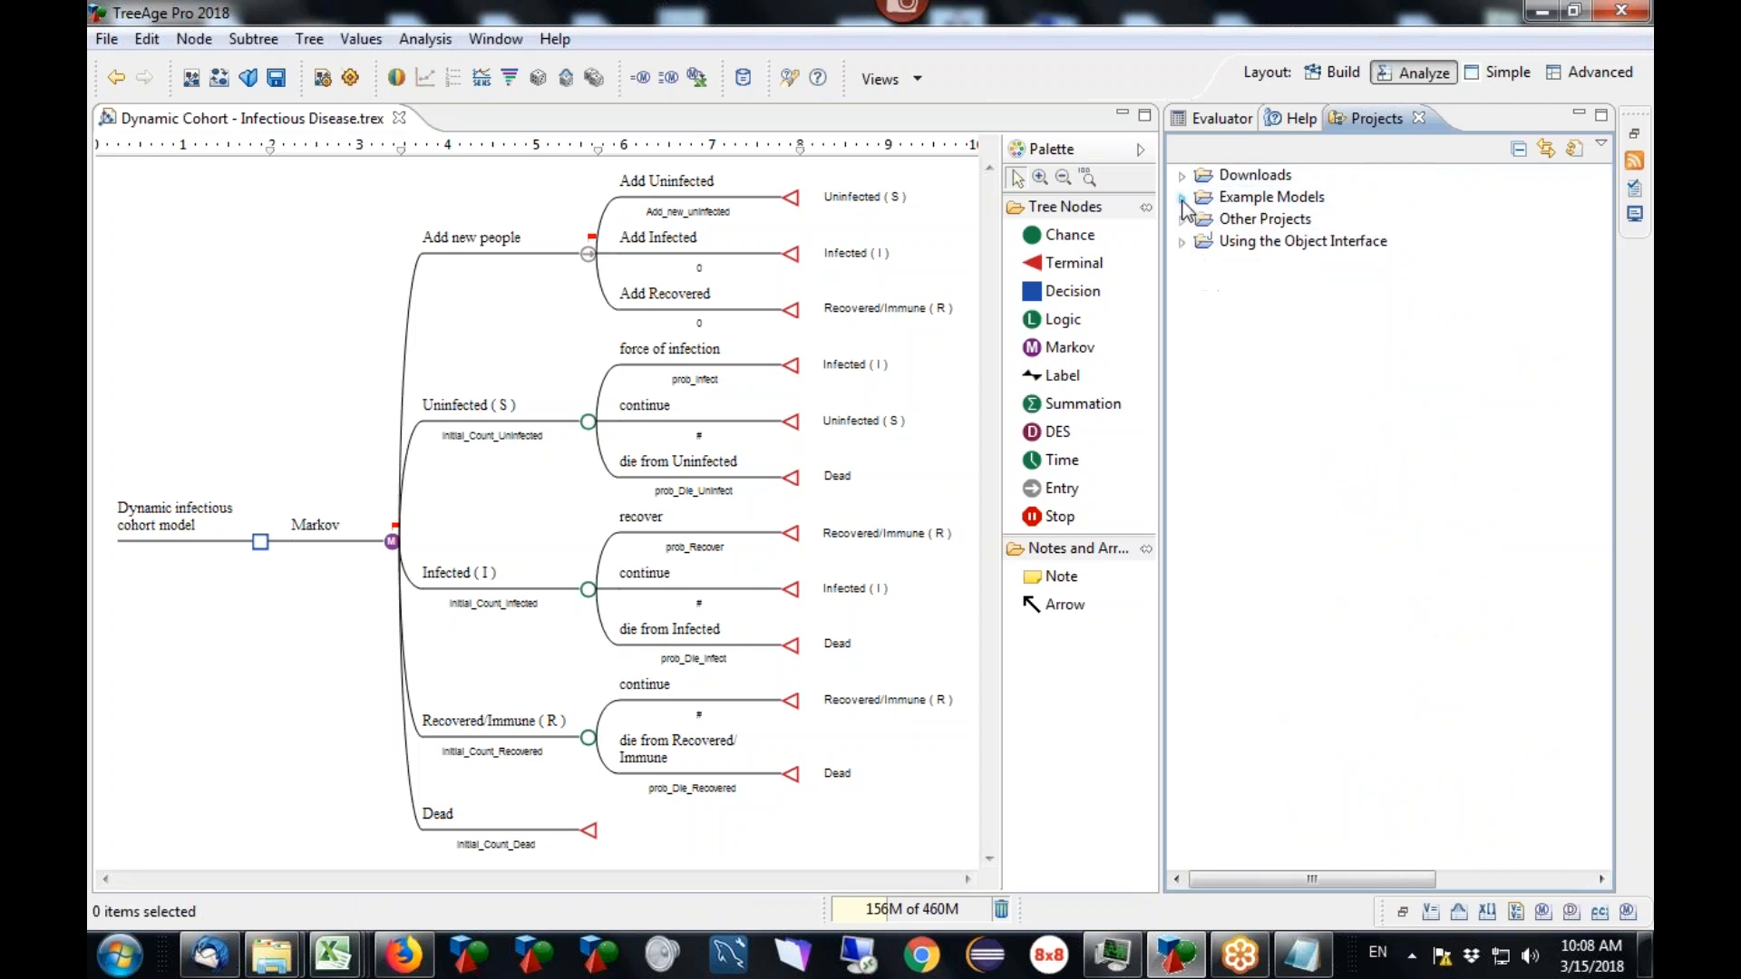
{"action": "left_click", "coordinate": [1182, 198]}
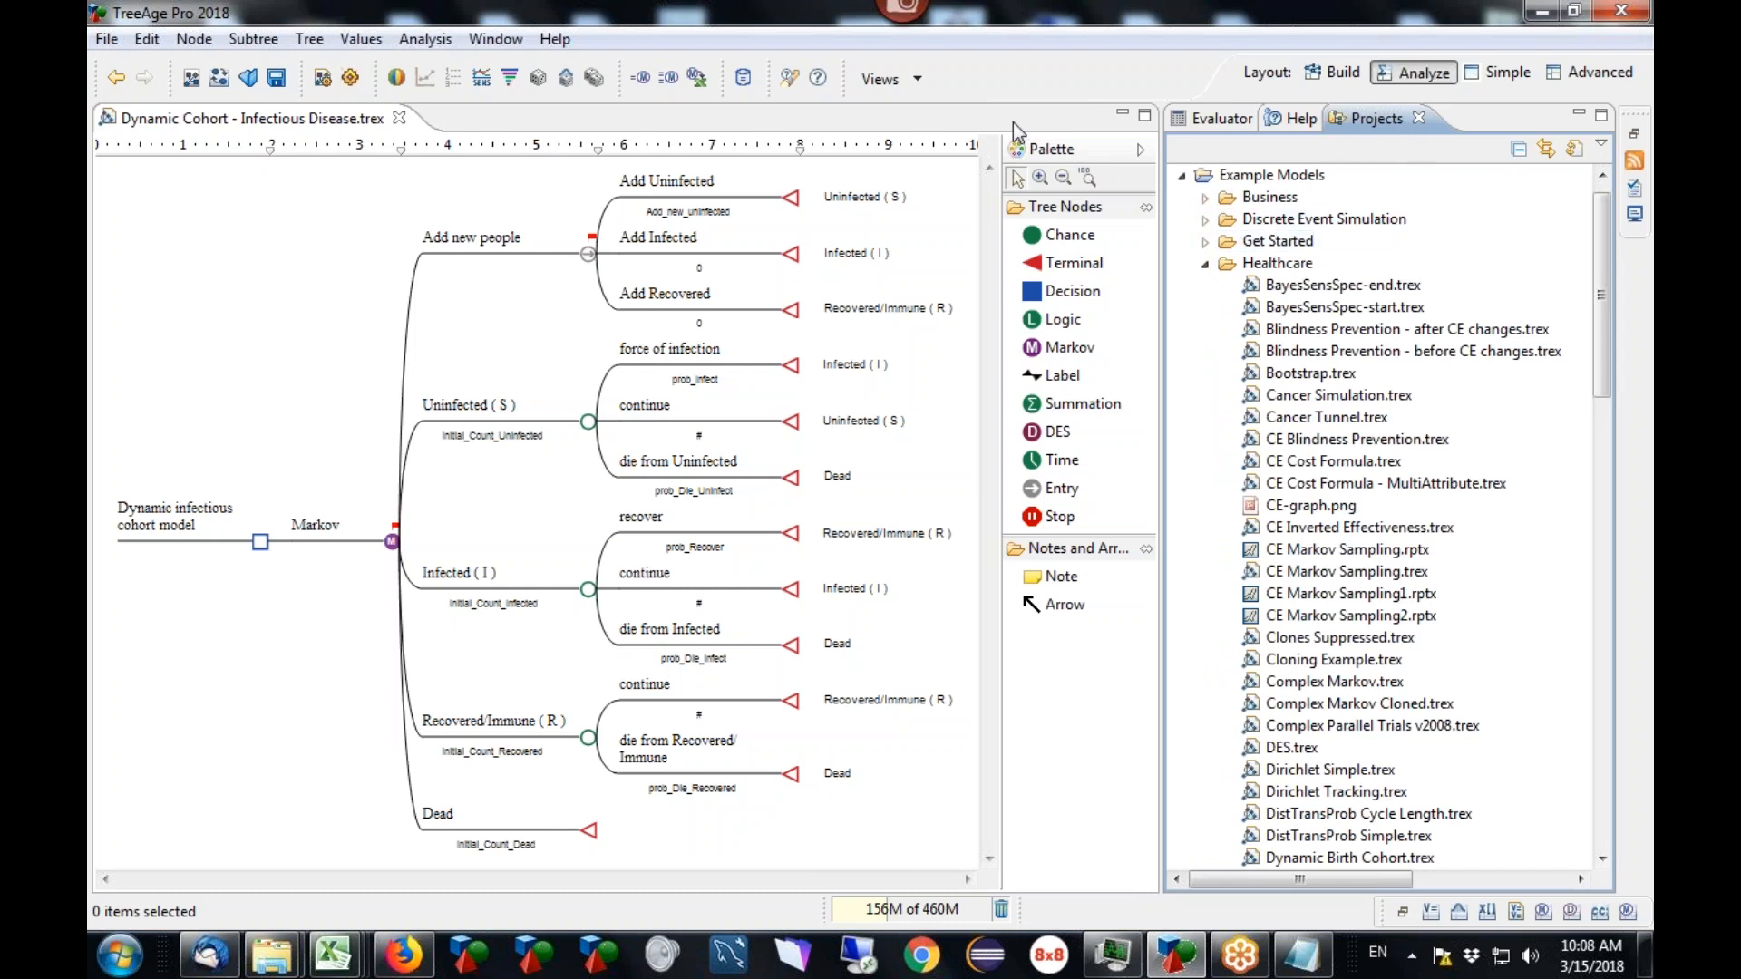
{"action": "left_click", "coordinate": [919, 80]}
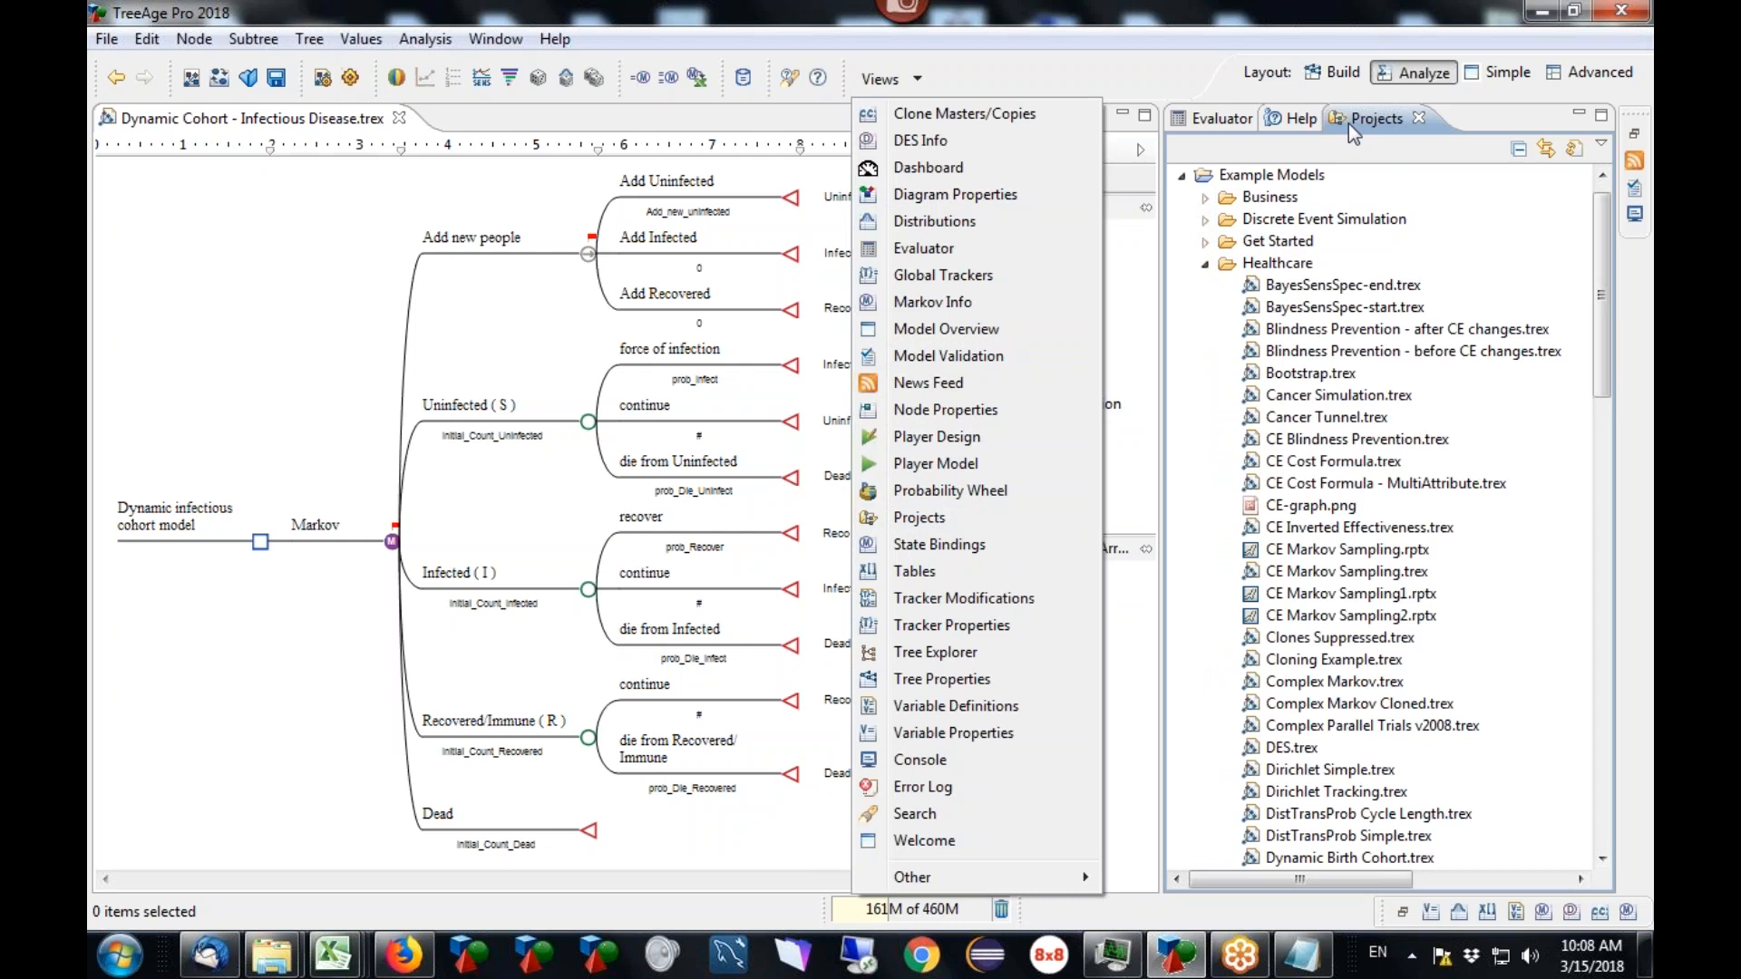
{"action": "left_click", "coordinate": [1232, 265]}
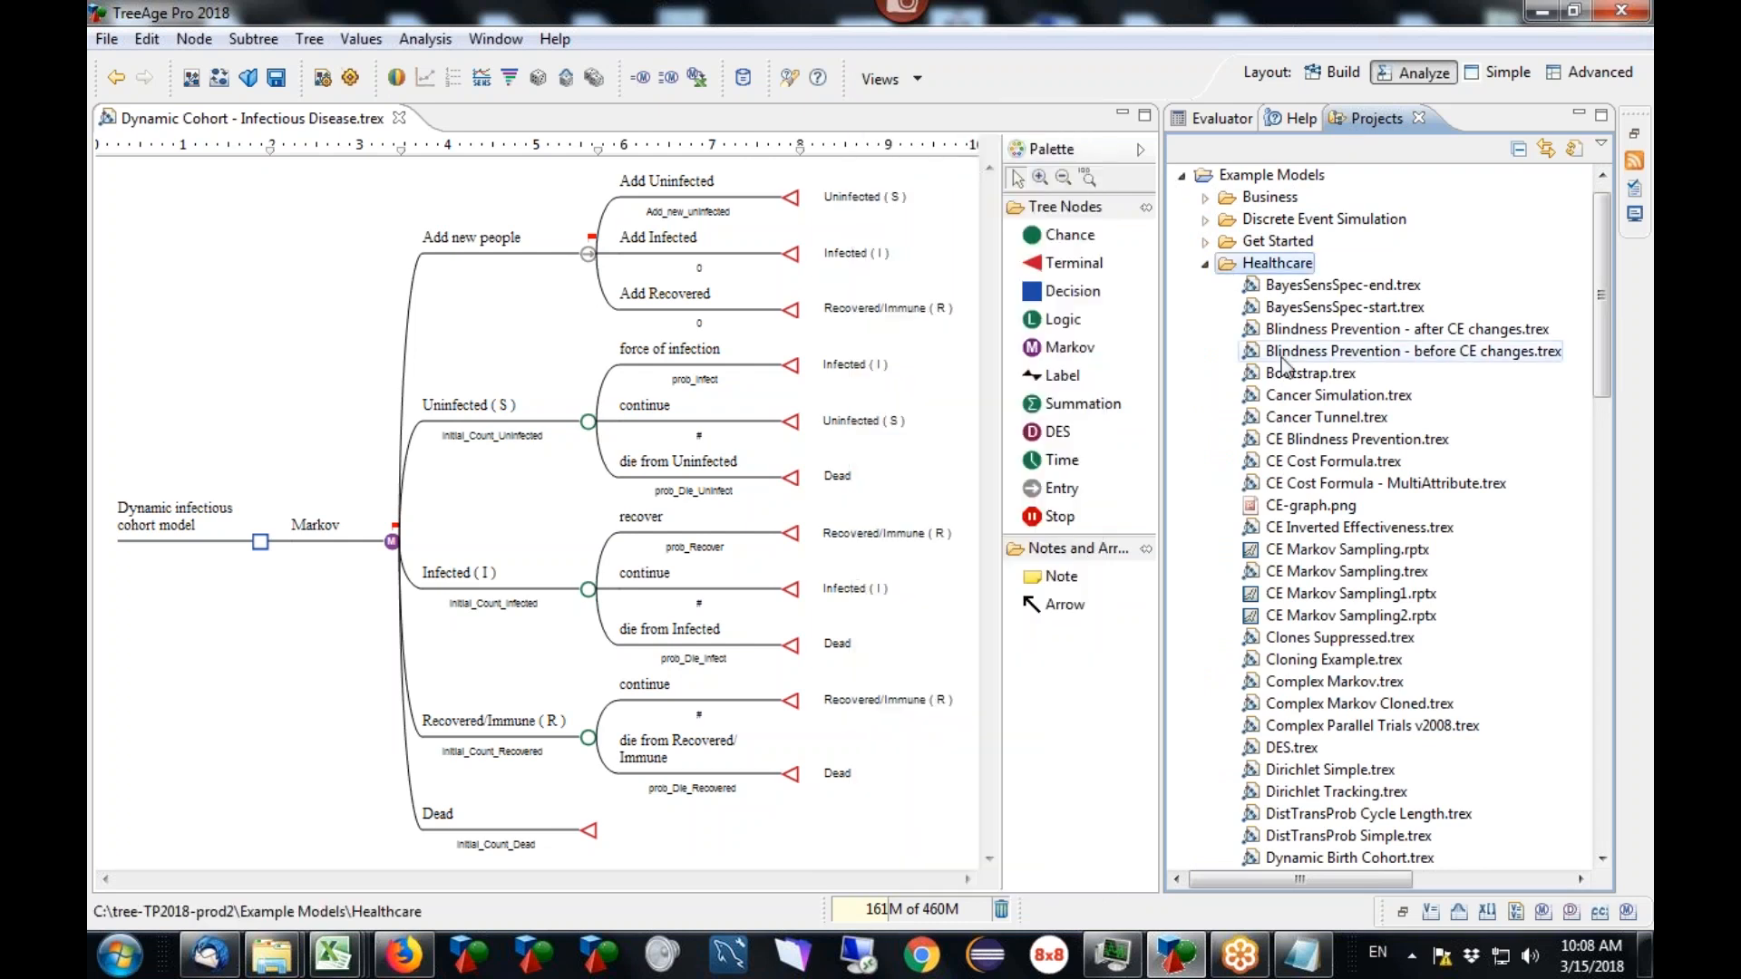
{"action": "left_click_drag", "start_coordinate": [1602, 292], "coordinate": [1598, 455]}
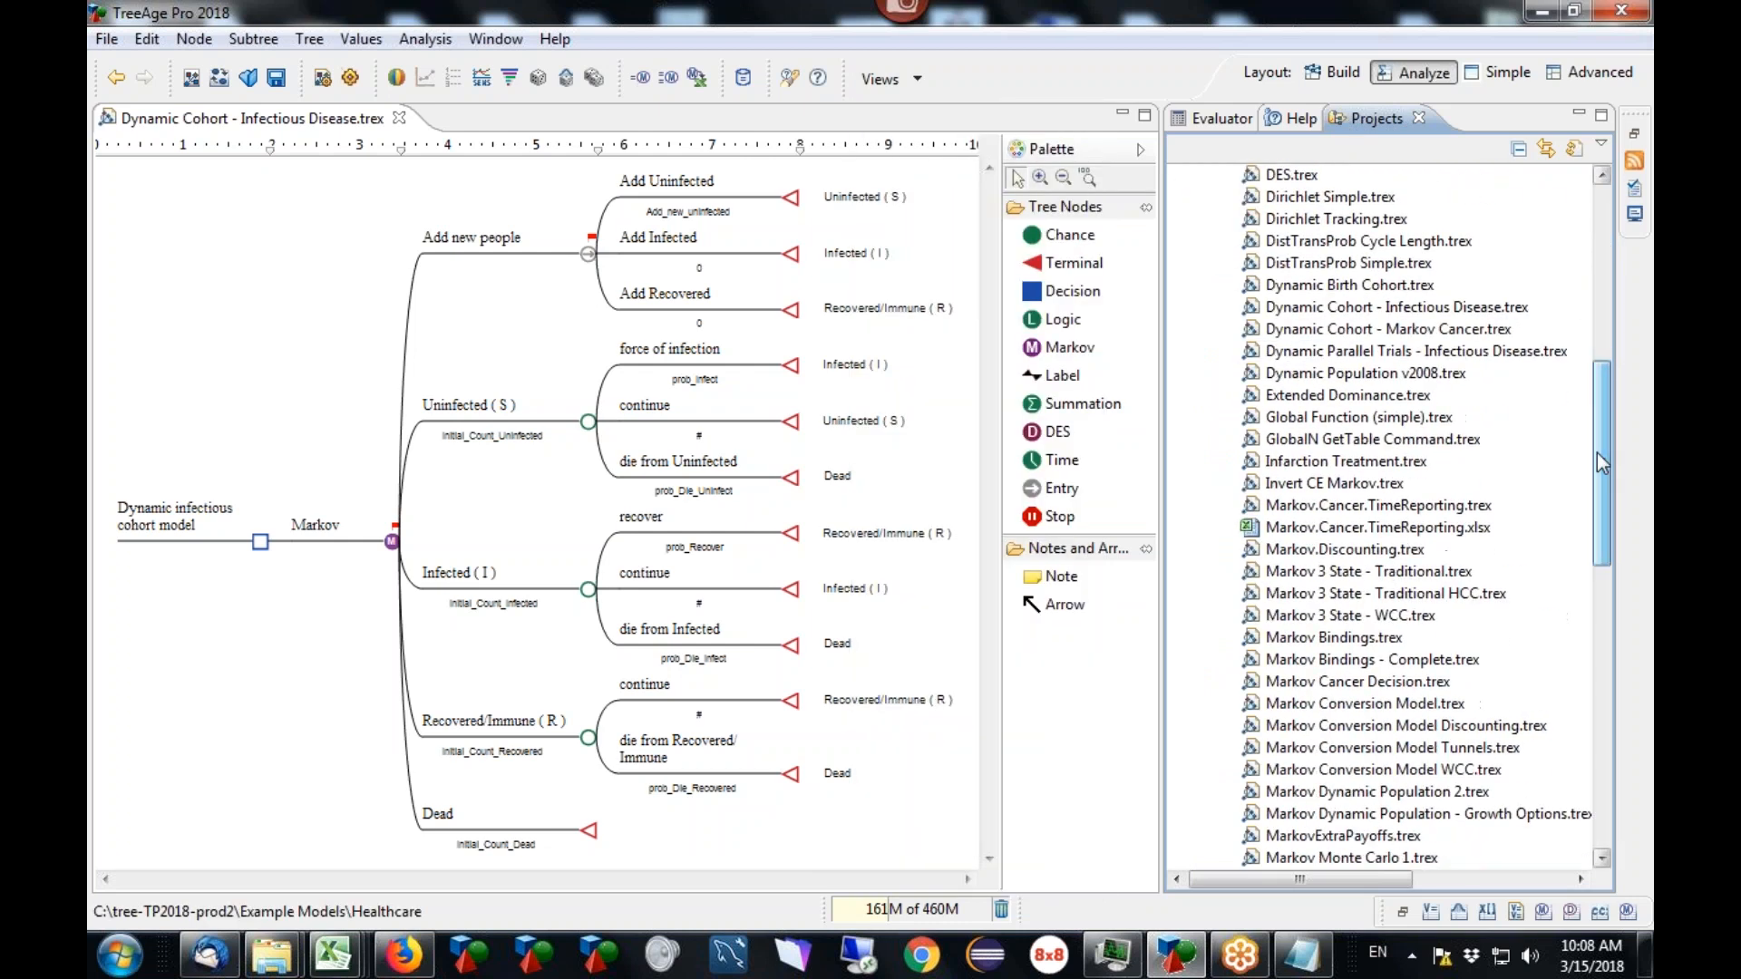
{"action": "left_click", "coordinate": [1342, 308]}
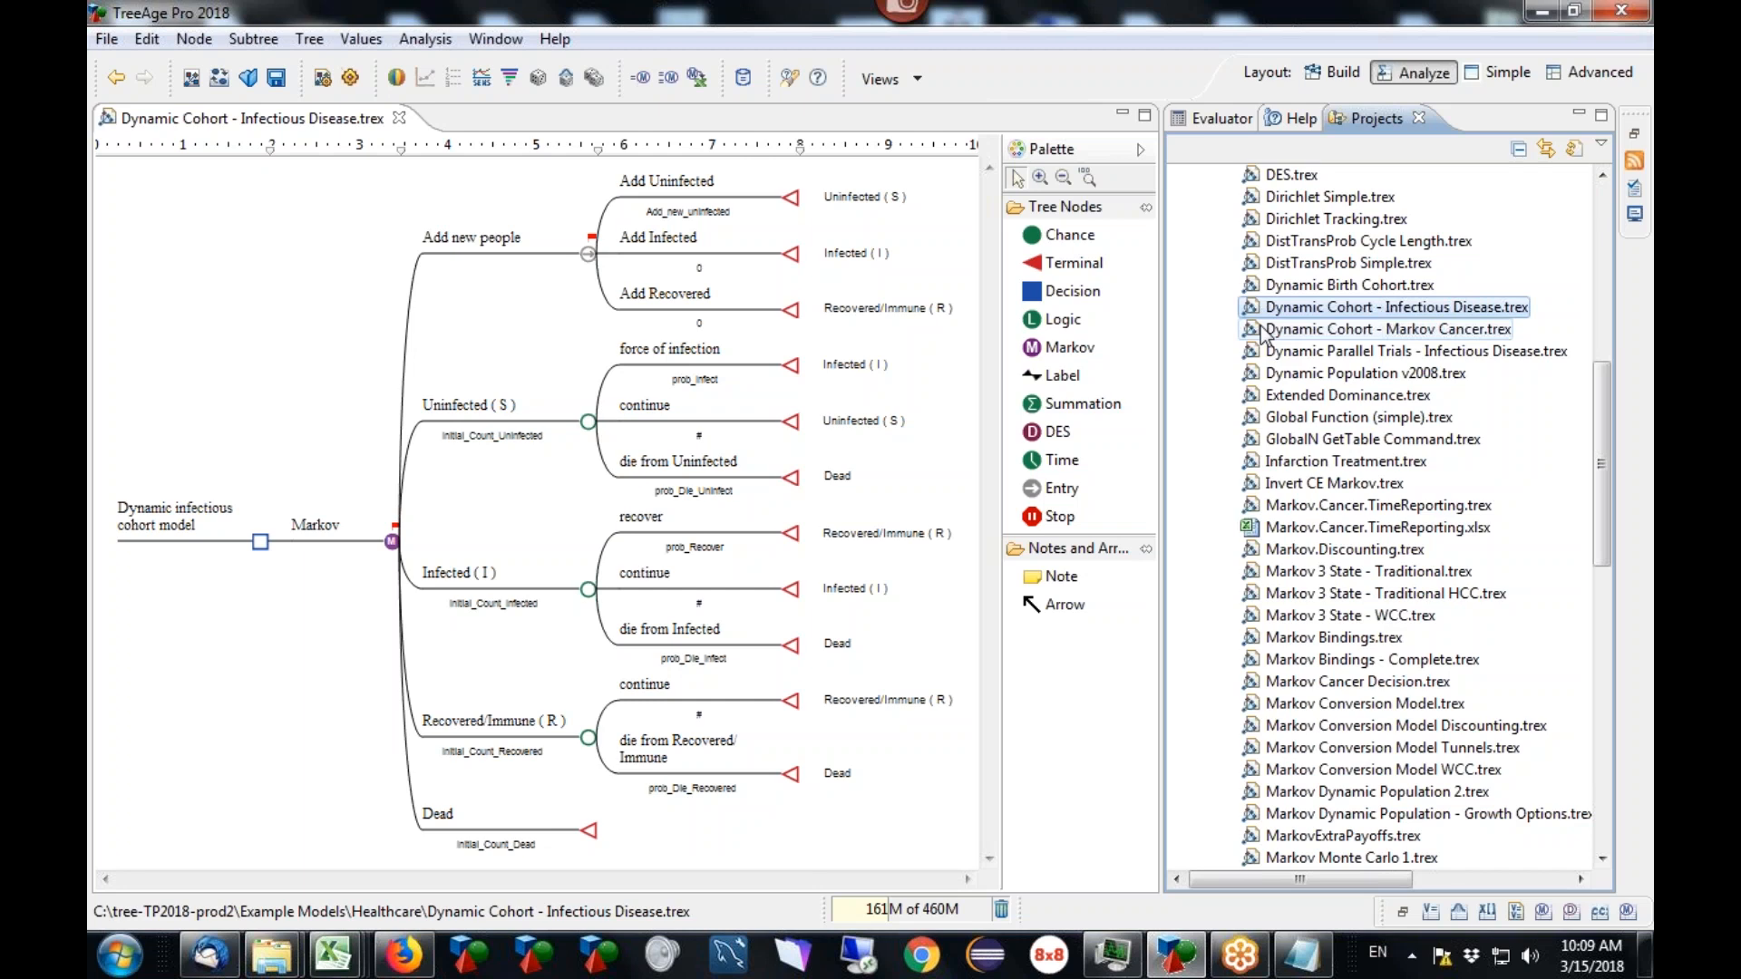
{"action": "left_click", "coordinate": [1632, 844]}
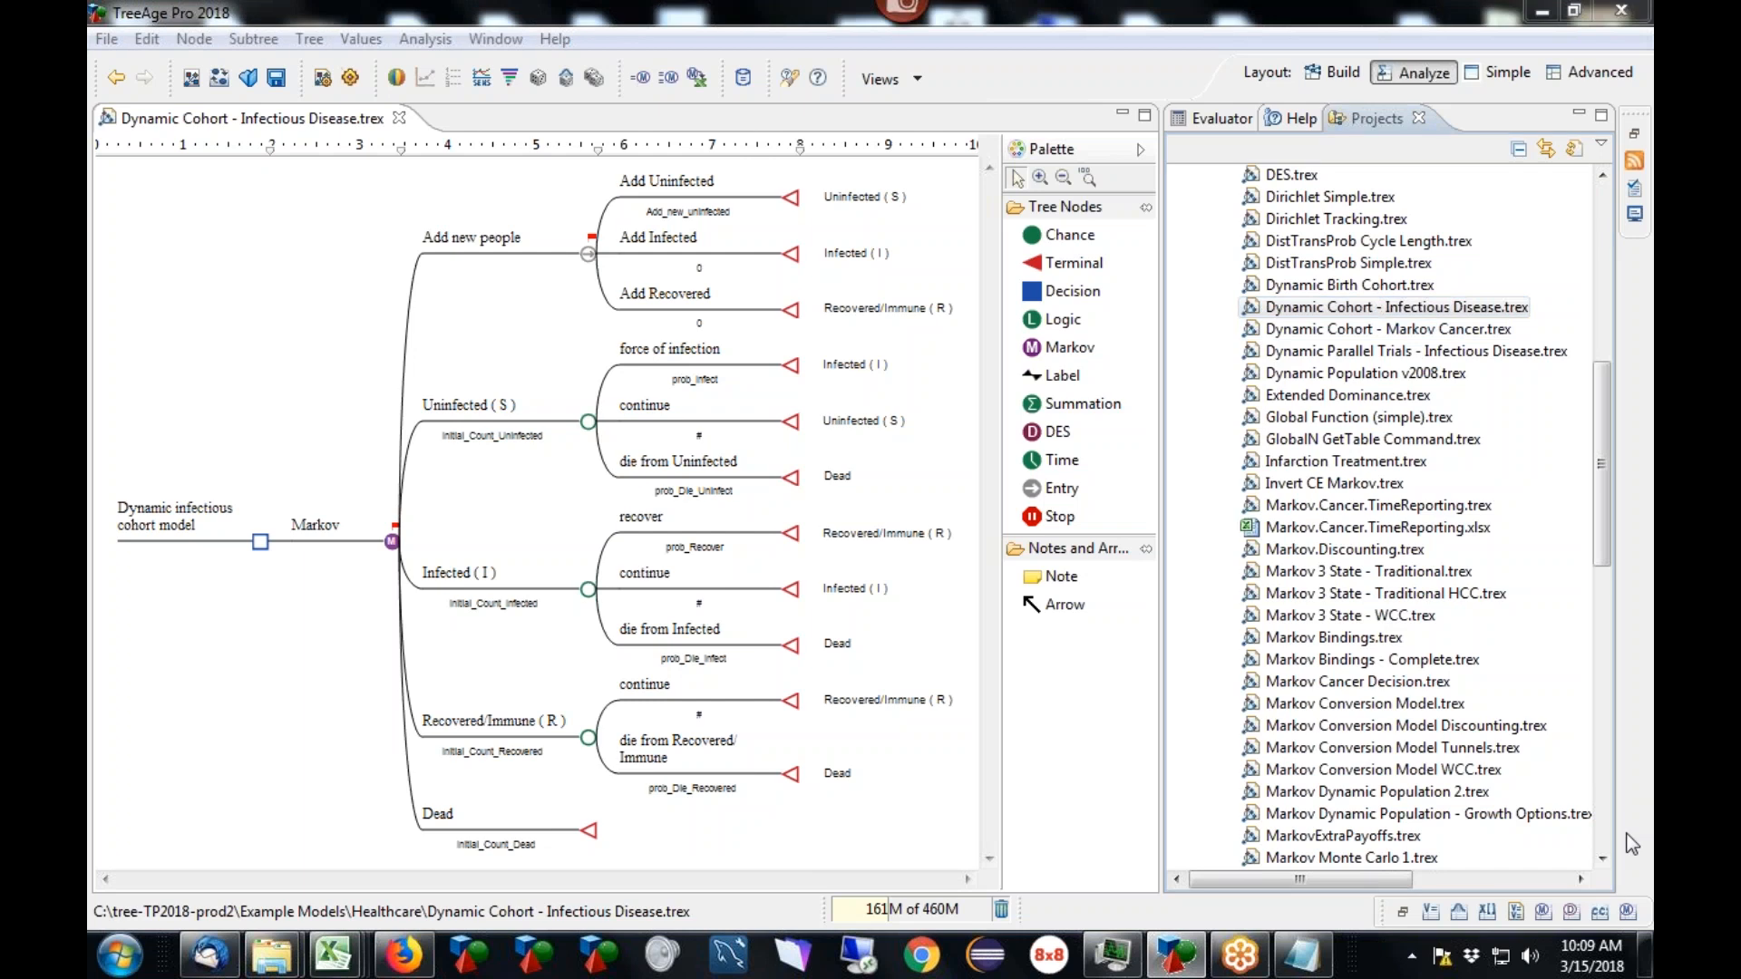
{"action": "left_click", "coordinate": [1321, 313]}
Step: Minimize the Projects view, filter the variable properties by "initial" to examine the initial count and population definitions, then hide the list
{"action": "left_click", "coordinate": [1404, 914]}
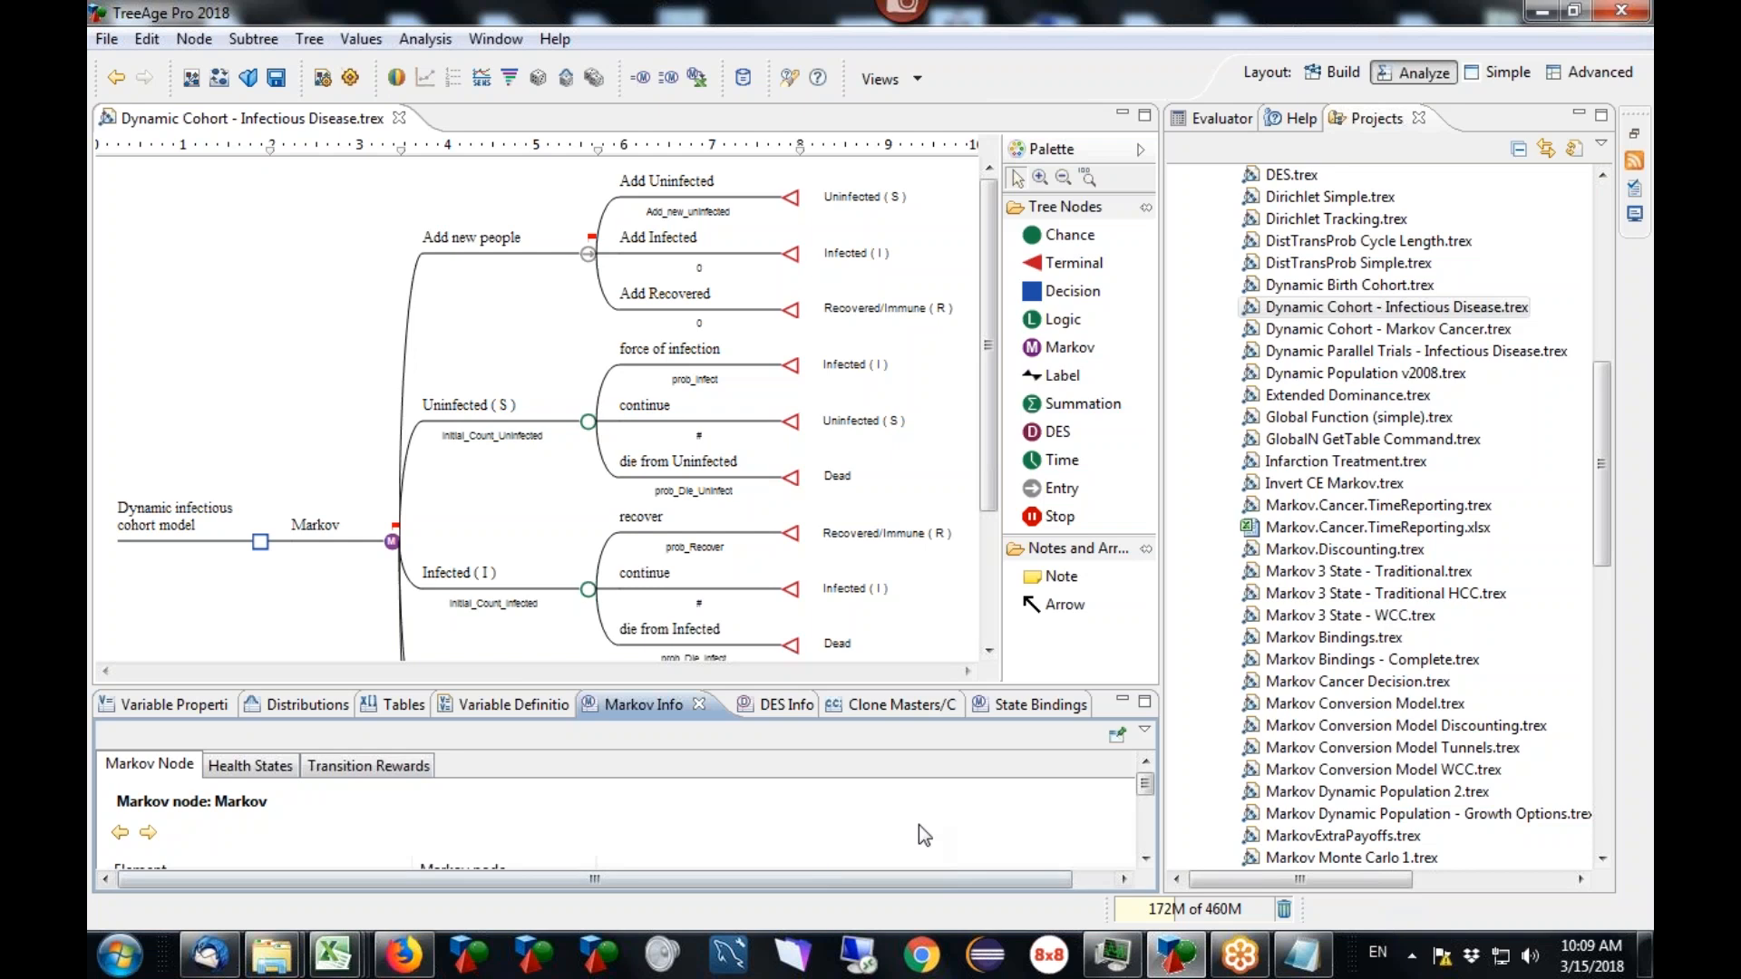
{"action": "left_click", "coordinate": [1579, 112]}
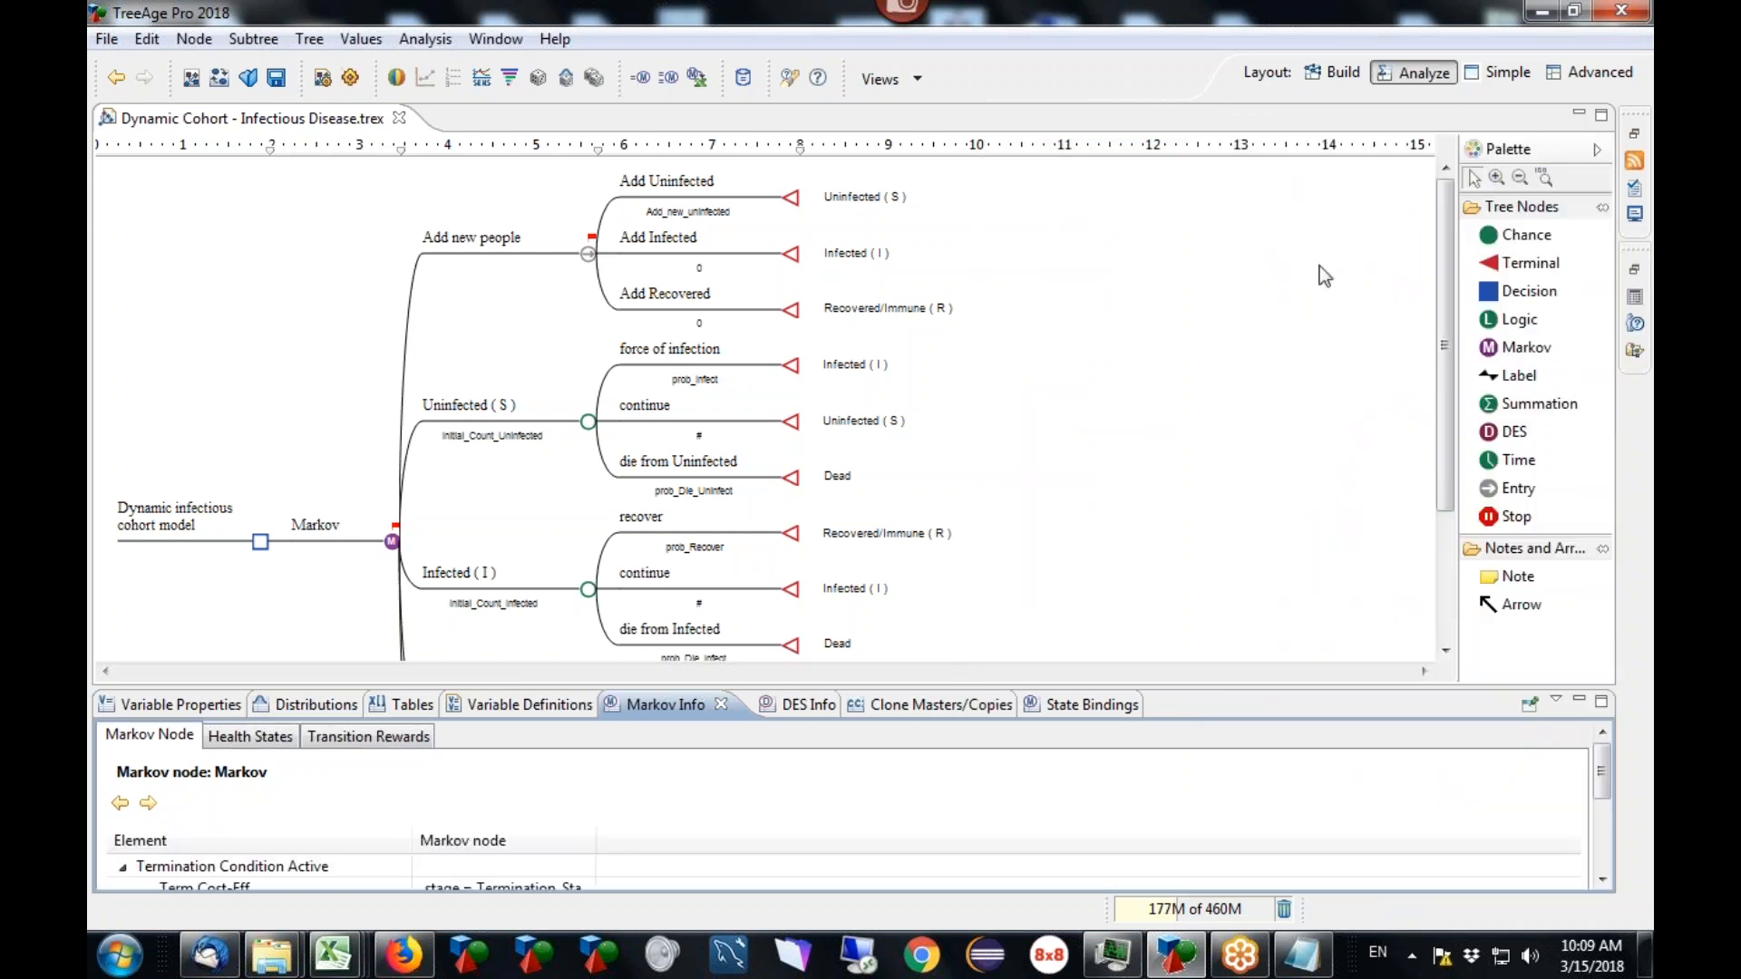
{"action": "left_click", "coordinate": [211, 705]}
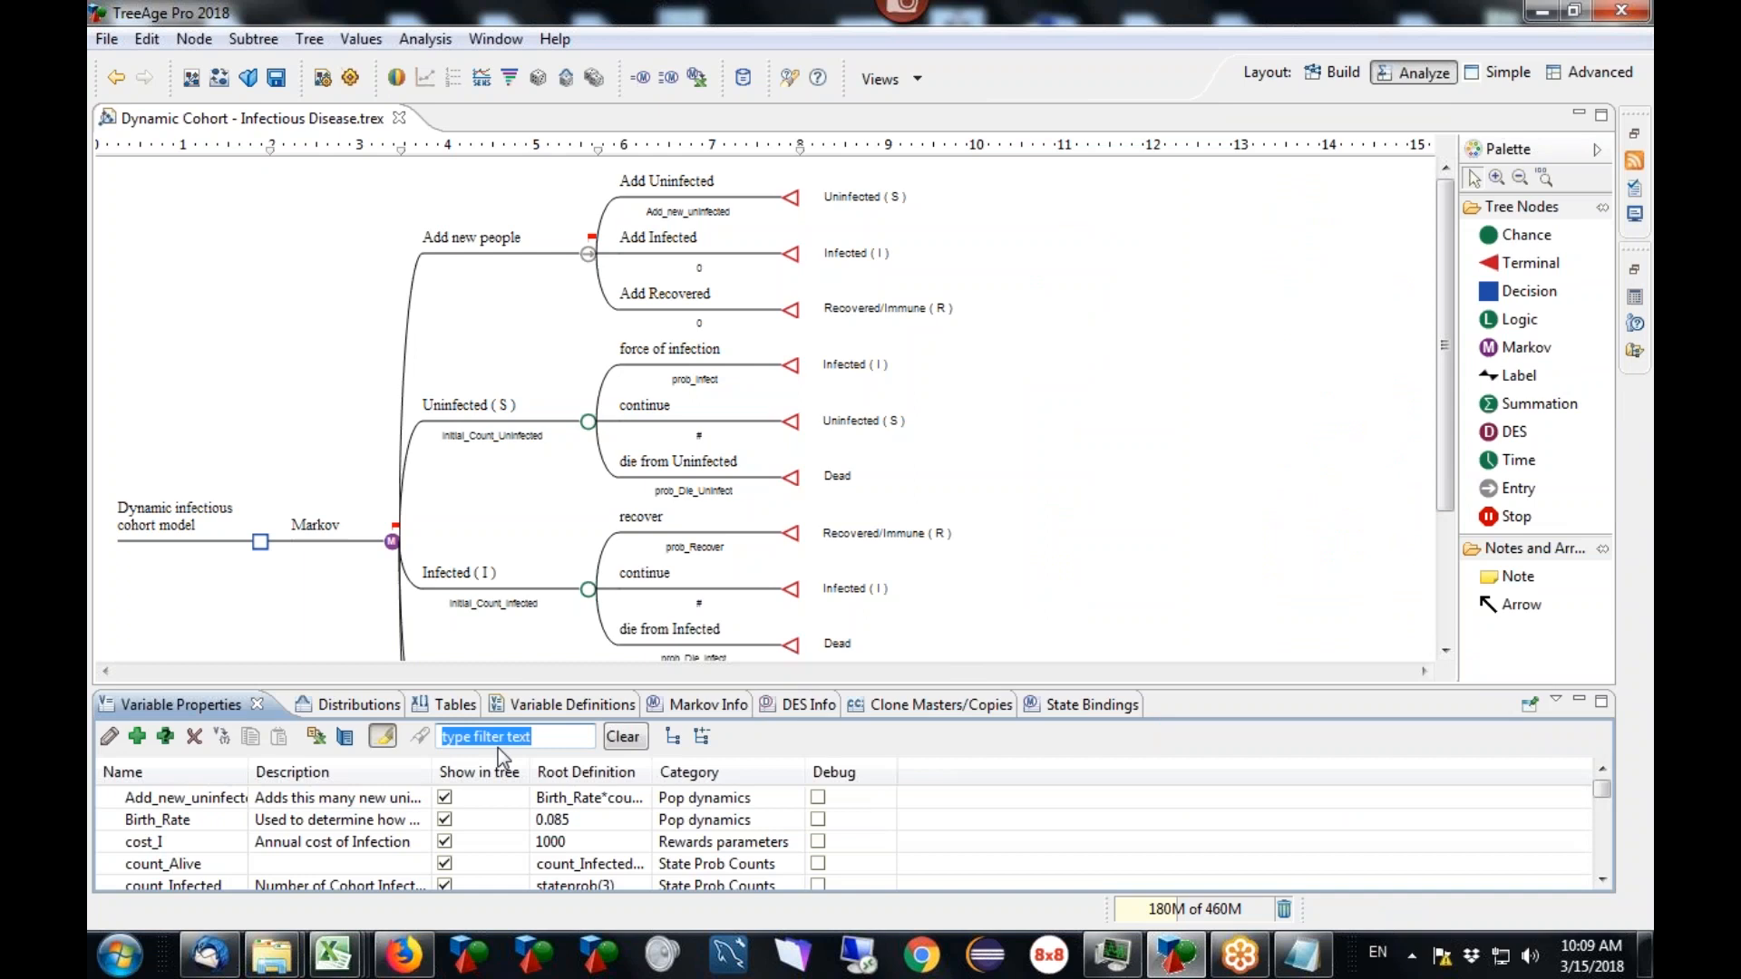
{"action": "type", "text": "initial"}
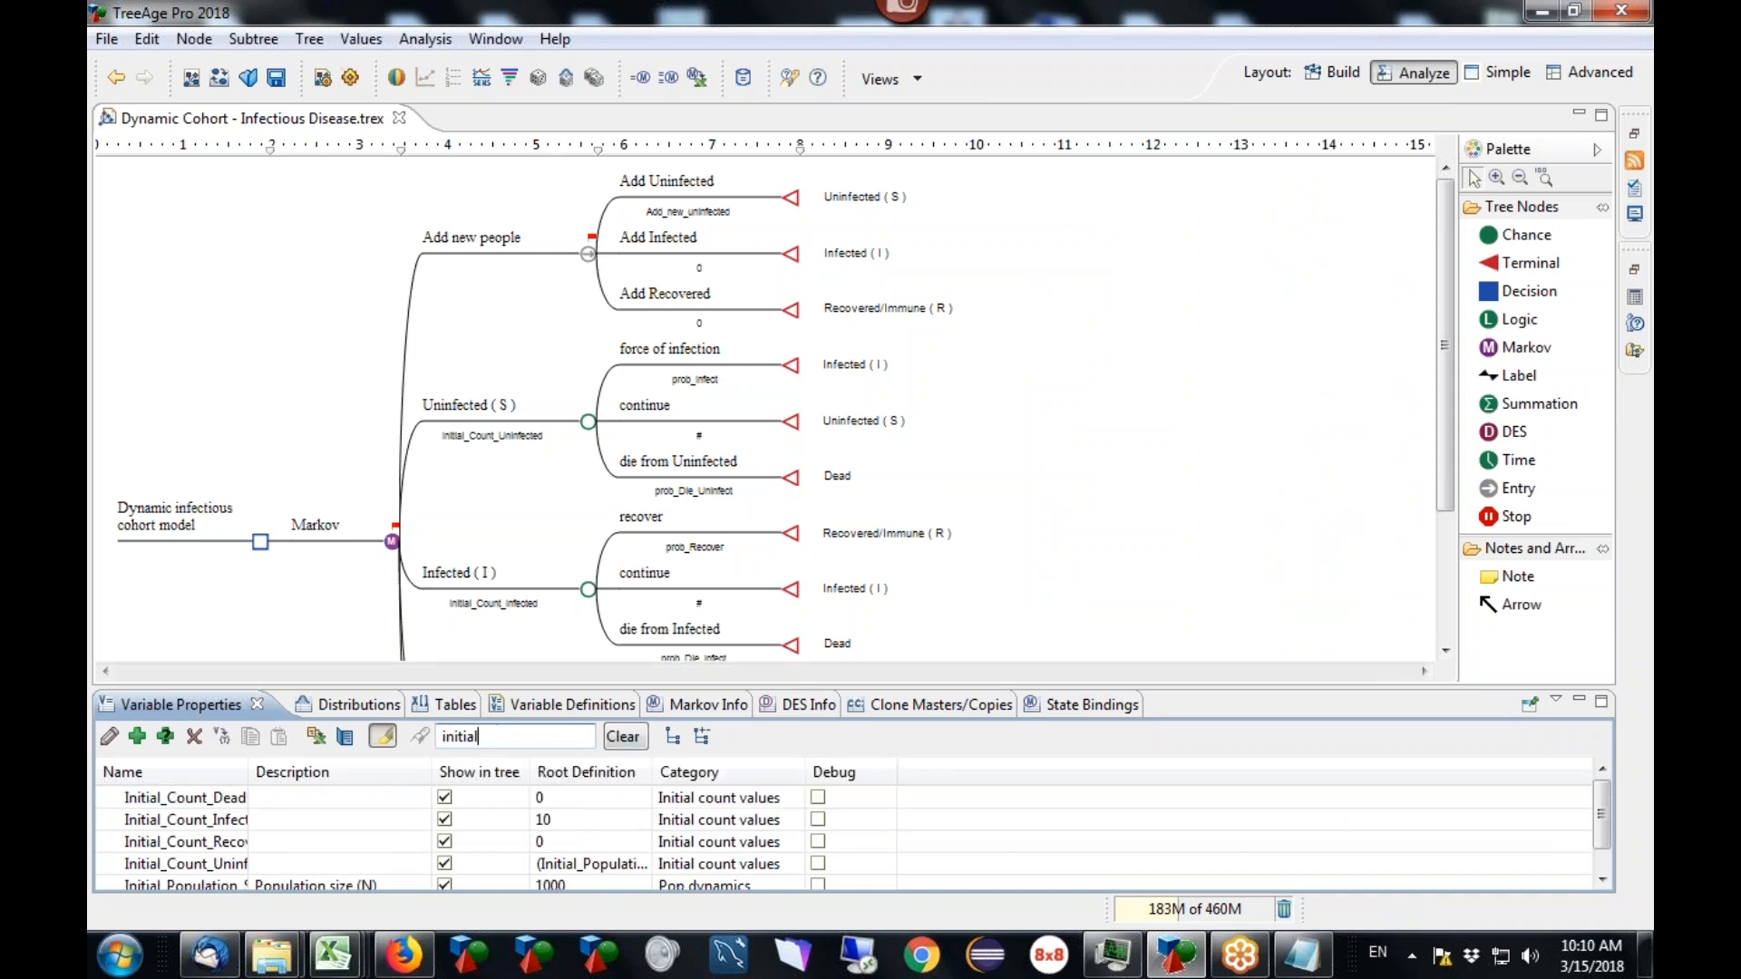
{"action": "left_click_drag", "start_coordinate": [766, 687], "coordinate": [762, 606]}
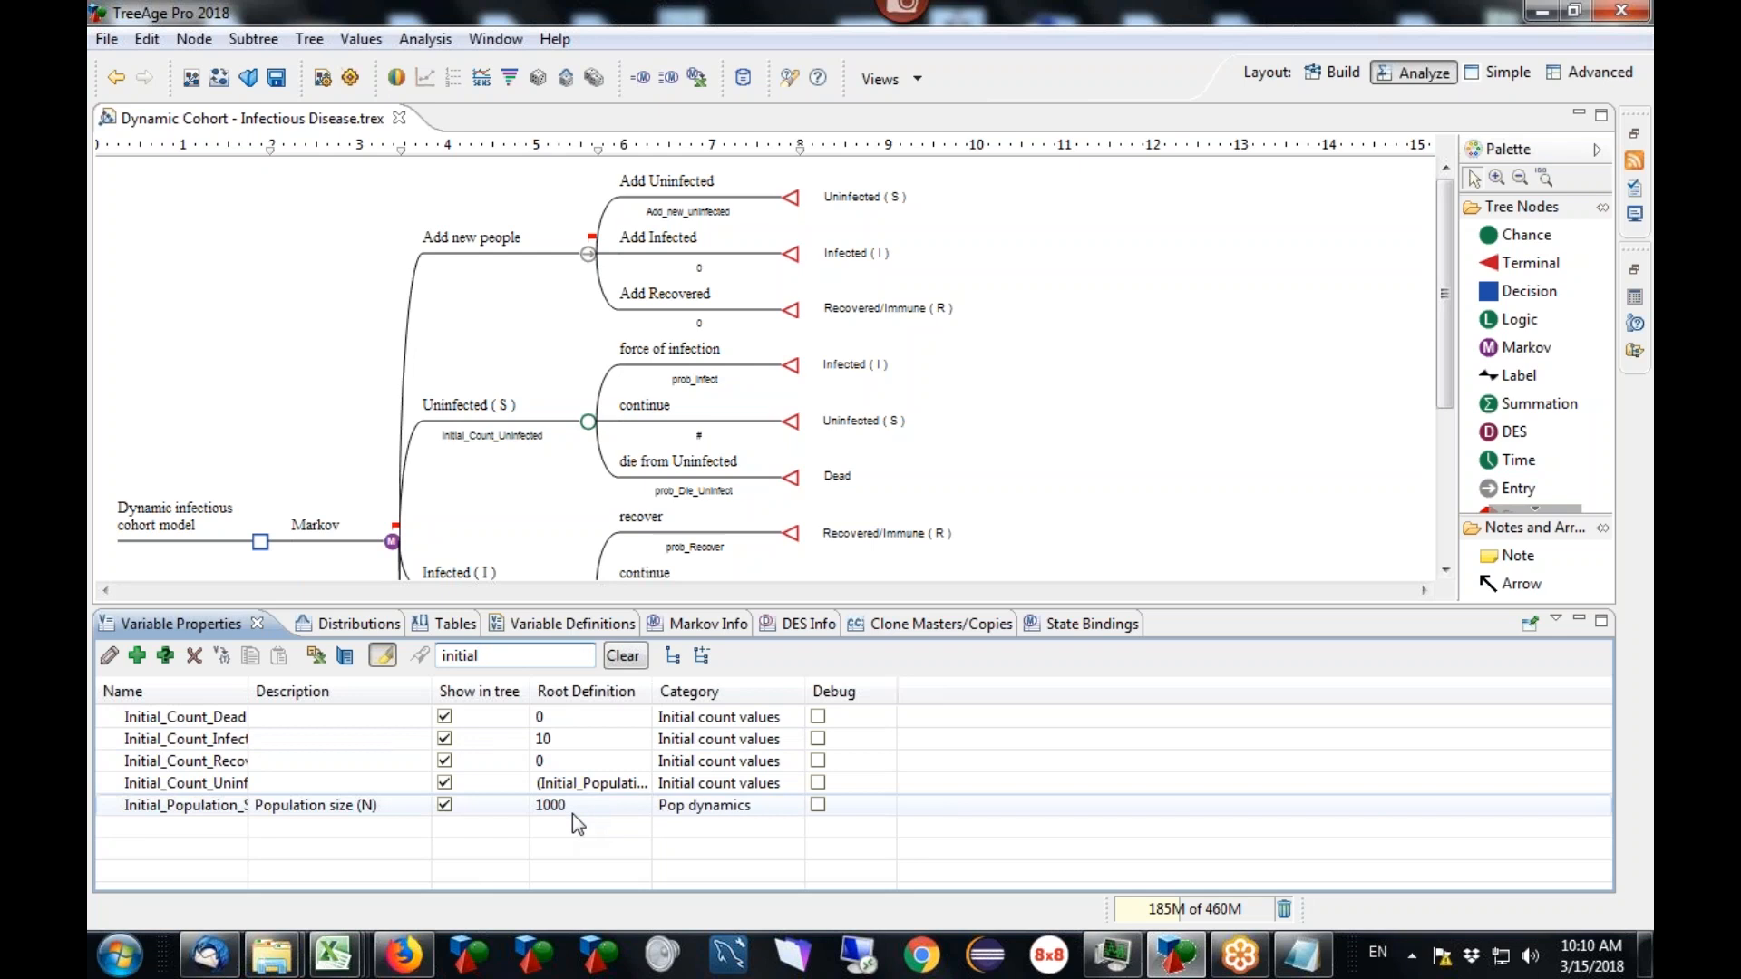
{"action": "left_click", "coordinate": [1576, 624]}
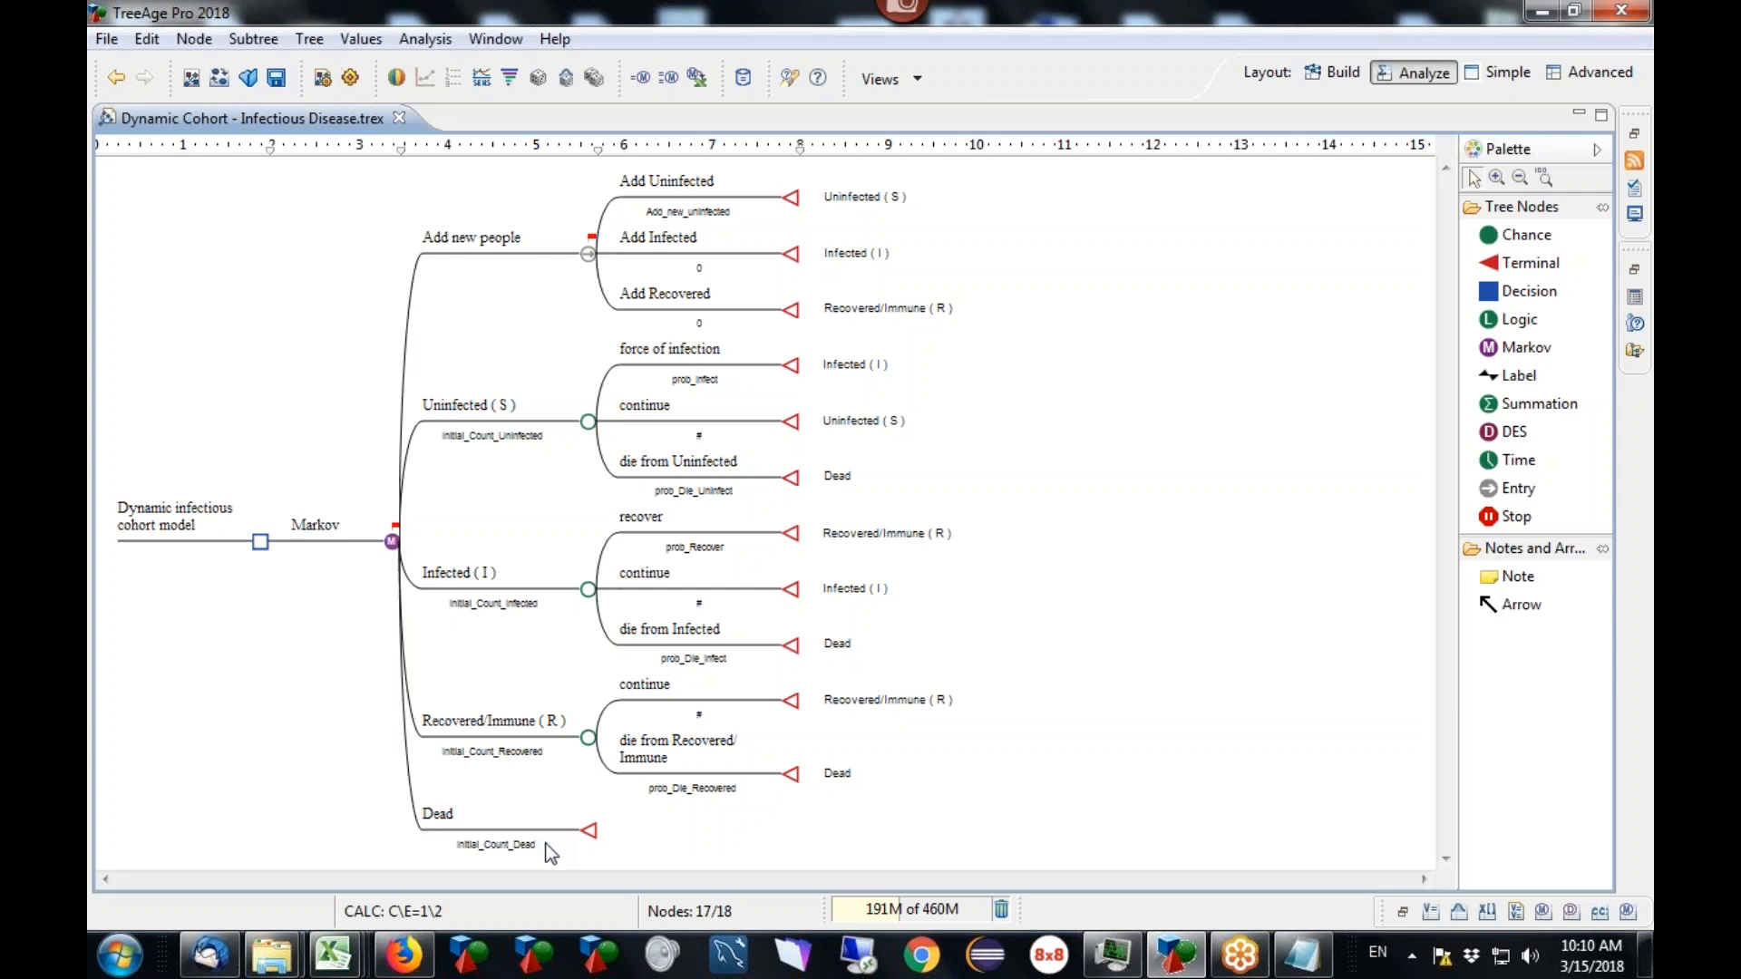
Step: Check the coherence setting of the Markov node and leave it as it is
{"action": "right_click", "coordinate": [395, 547]}
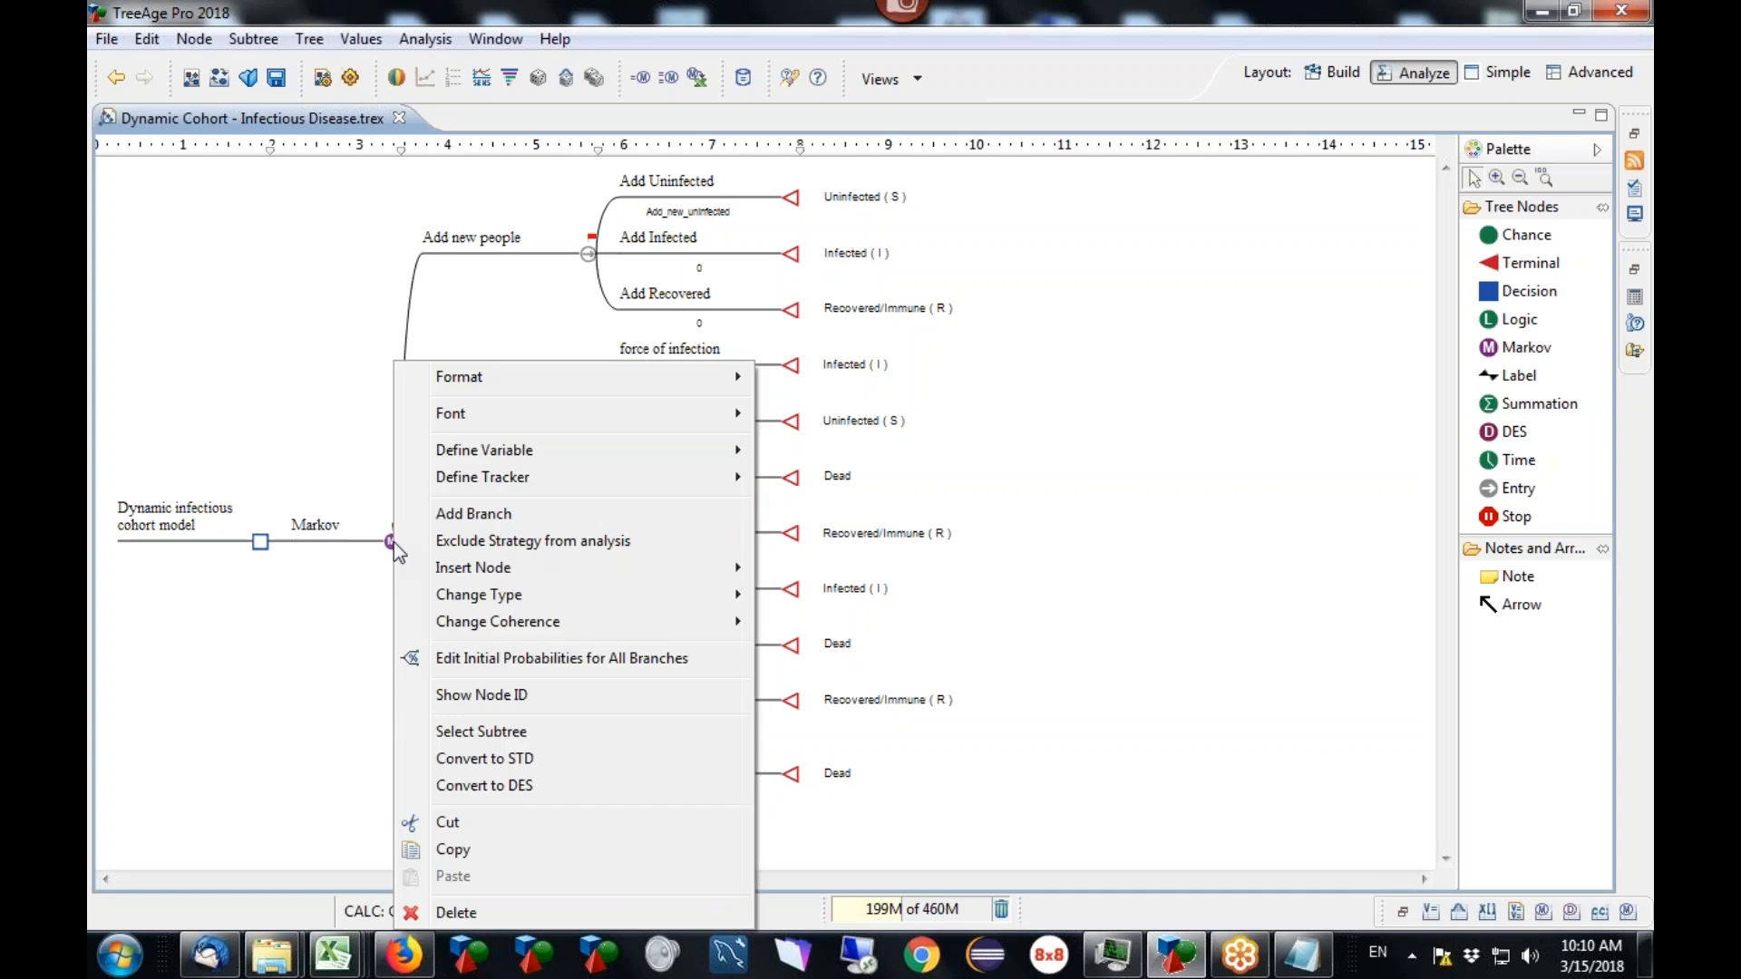
{"action": "mouse_move", "coordinate": [556, 622]}
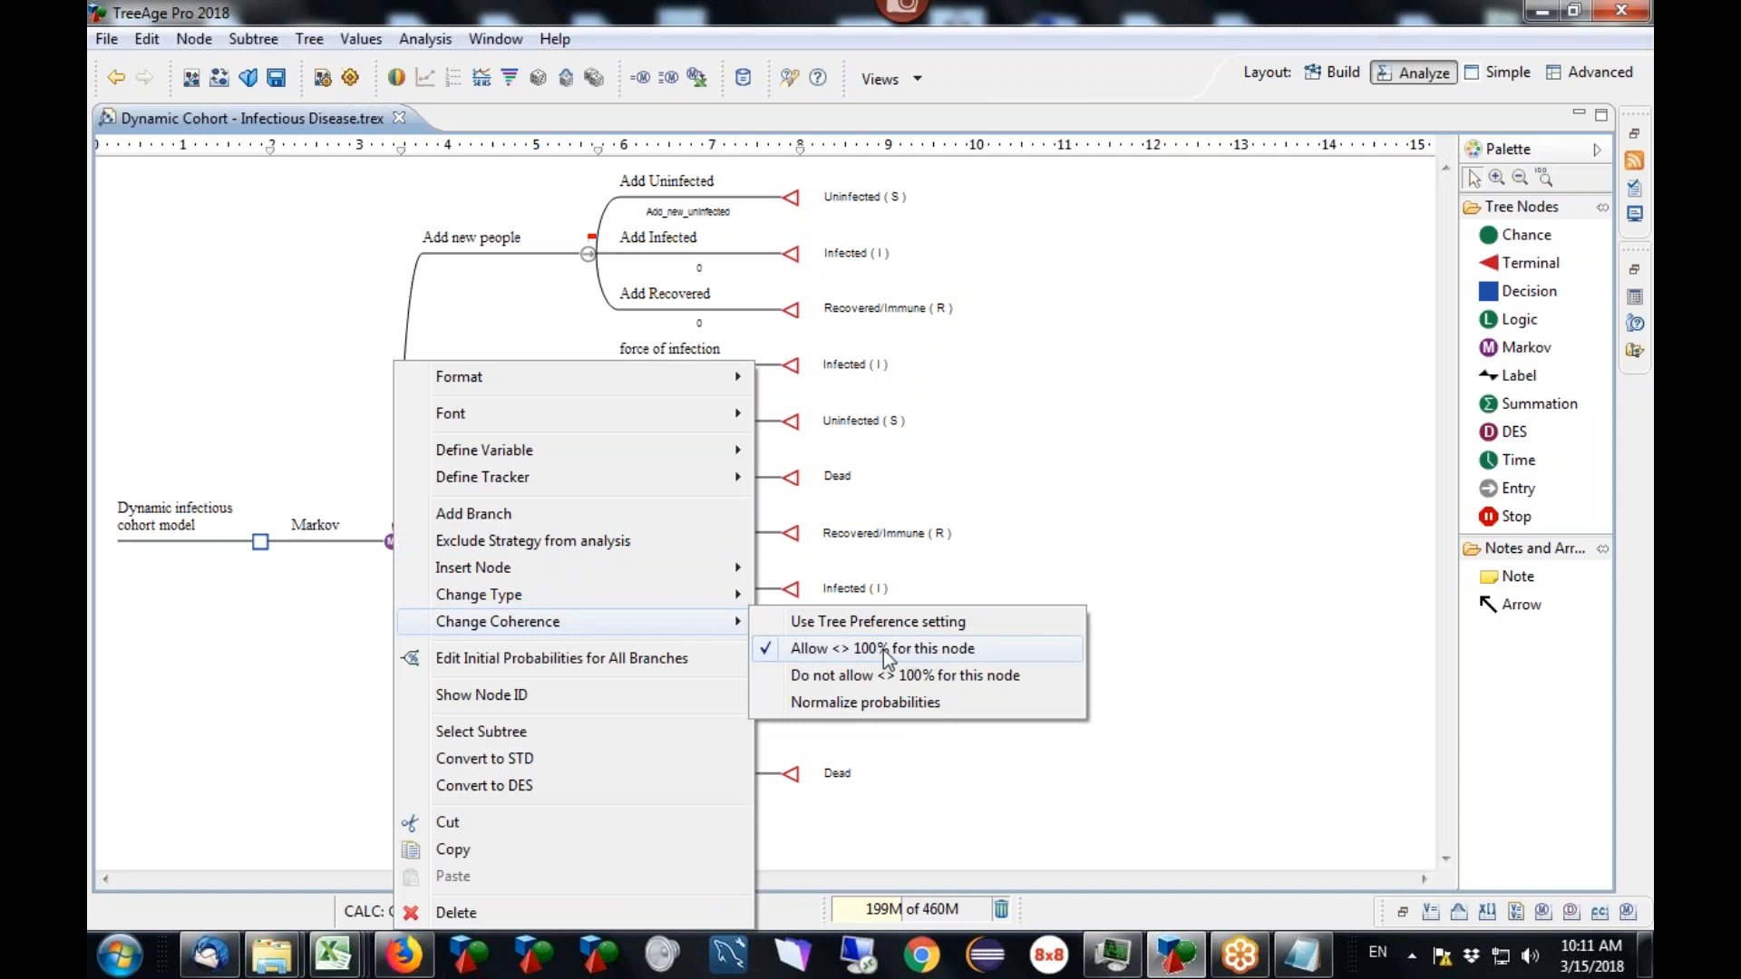
{"action": "left_click", "coordinate": [357, 630]}
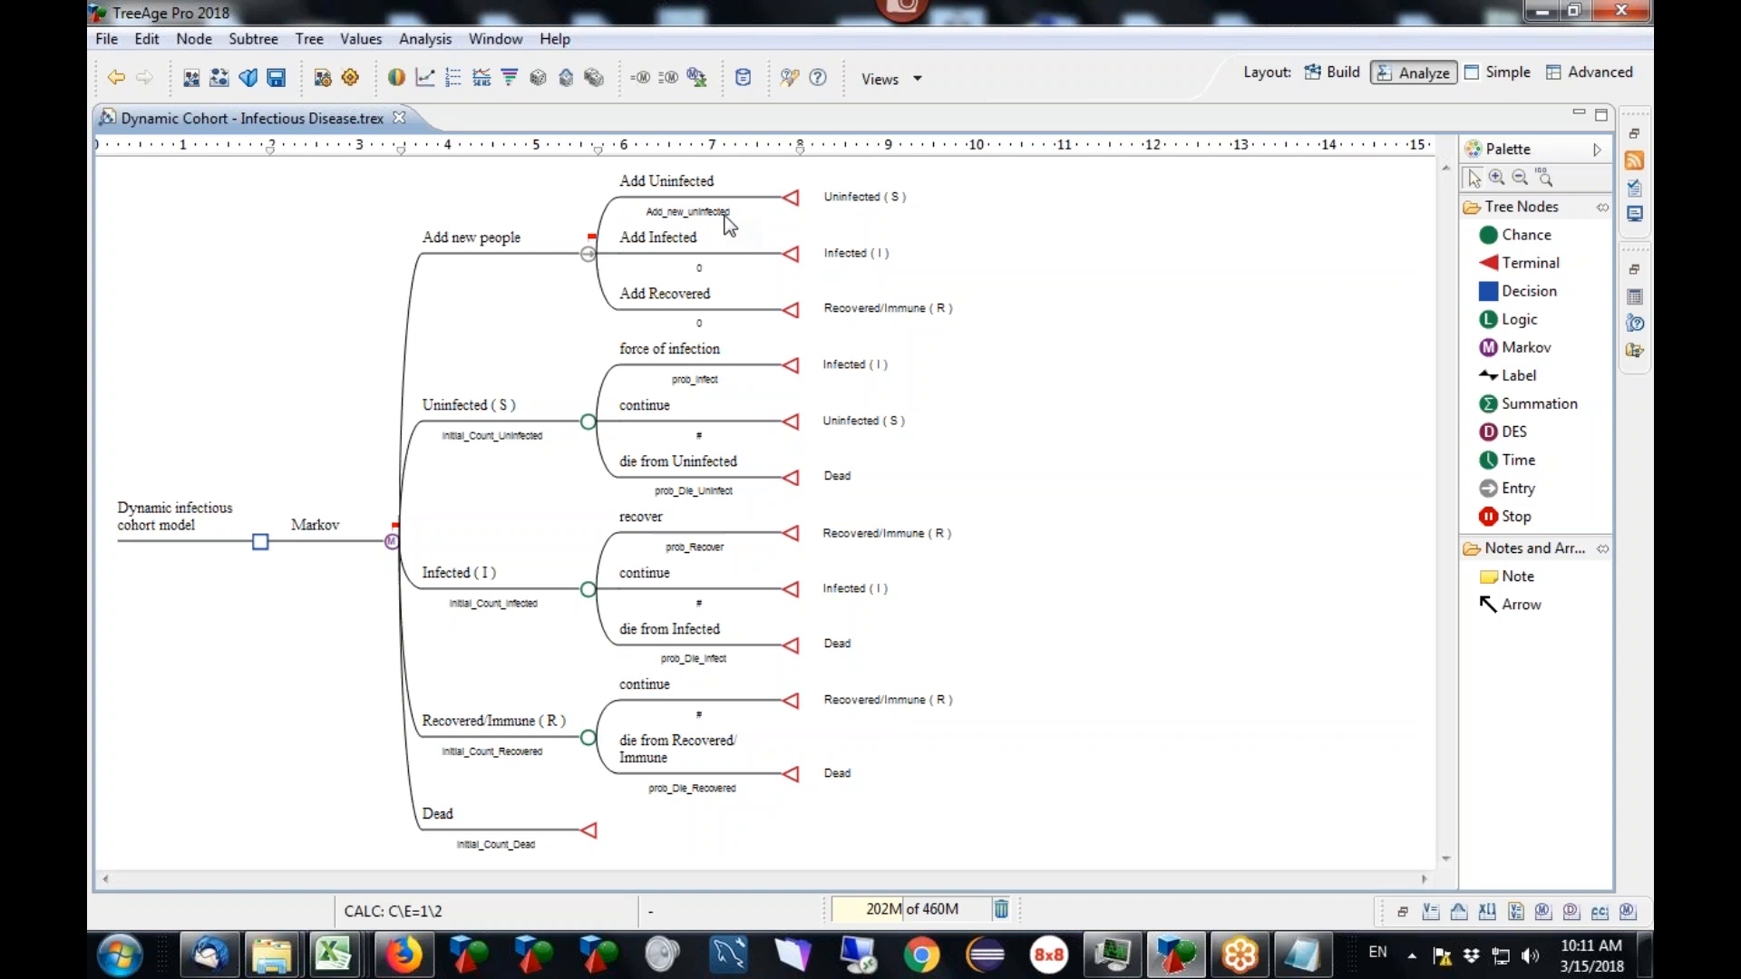
Step: Set the coherence of the Add new people entry node to Allow <> 100% for this node and select the node
{"action": "right_click", "coordinate": [588, 256]}
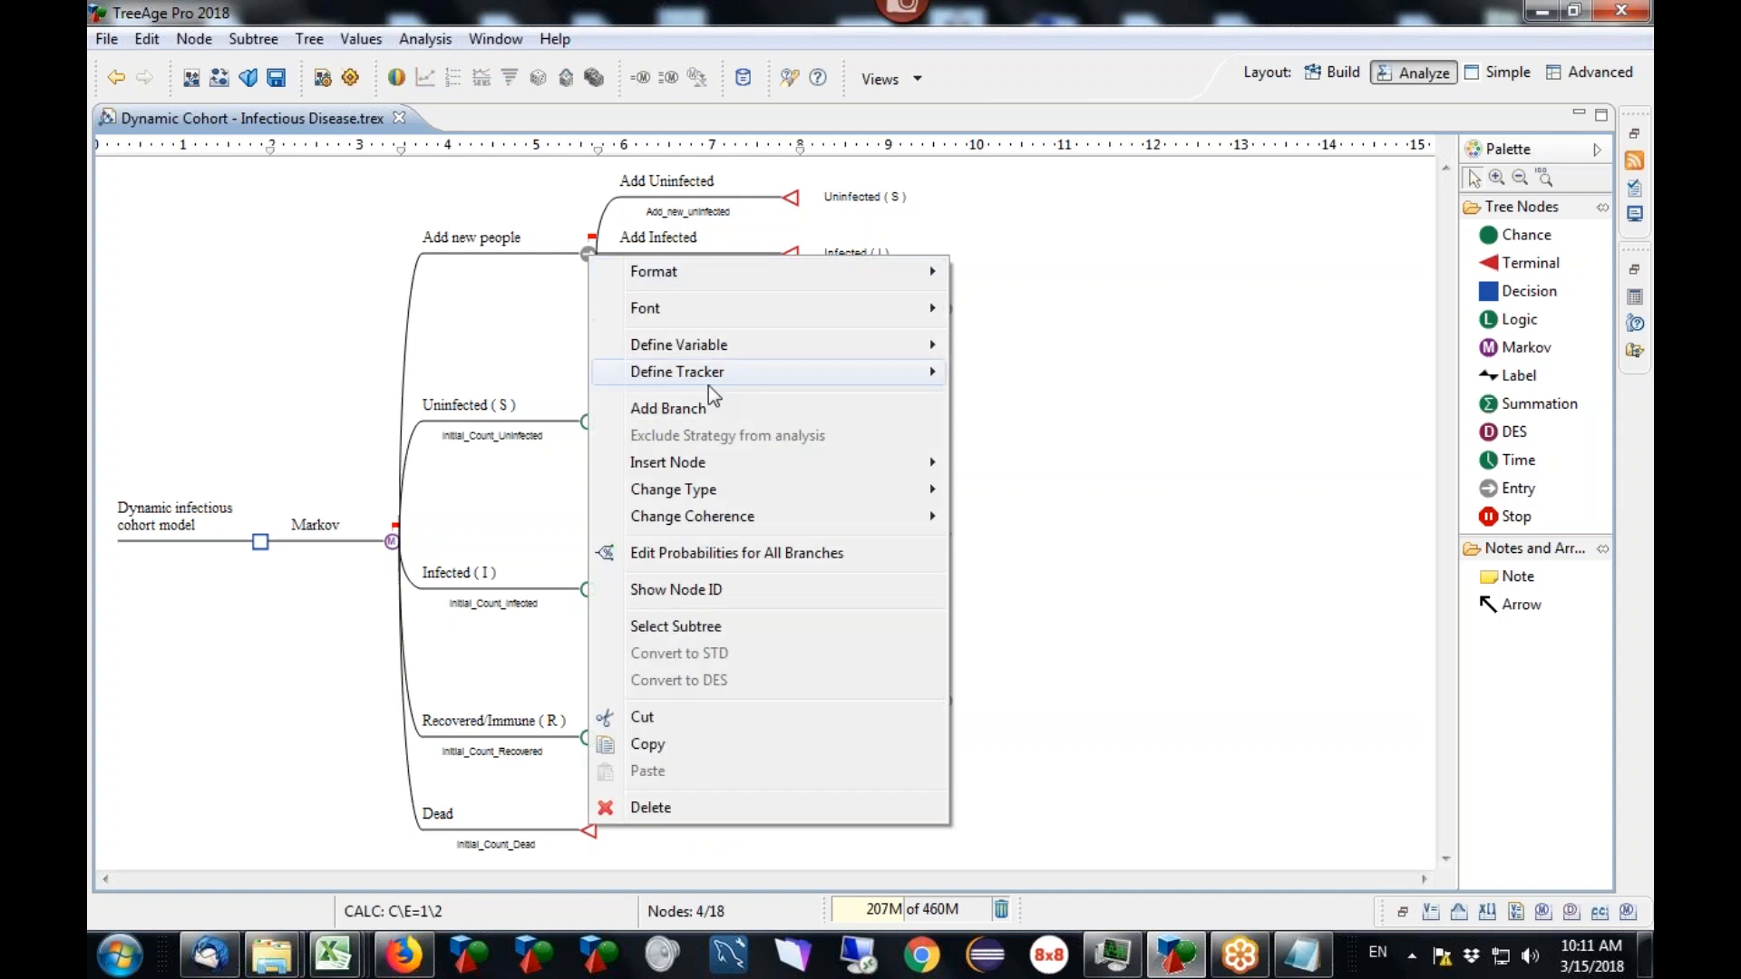
{"action": "mouse_move", "coordinate": [718, 524]}
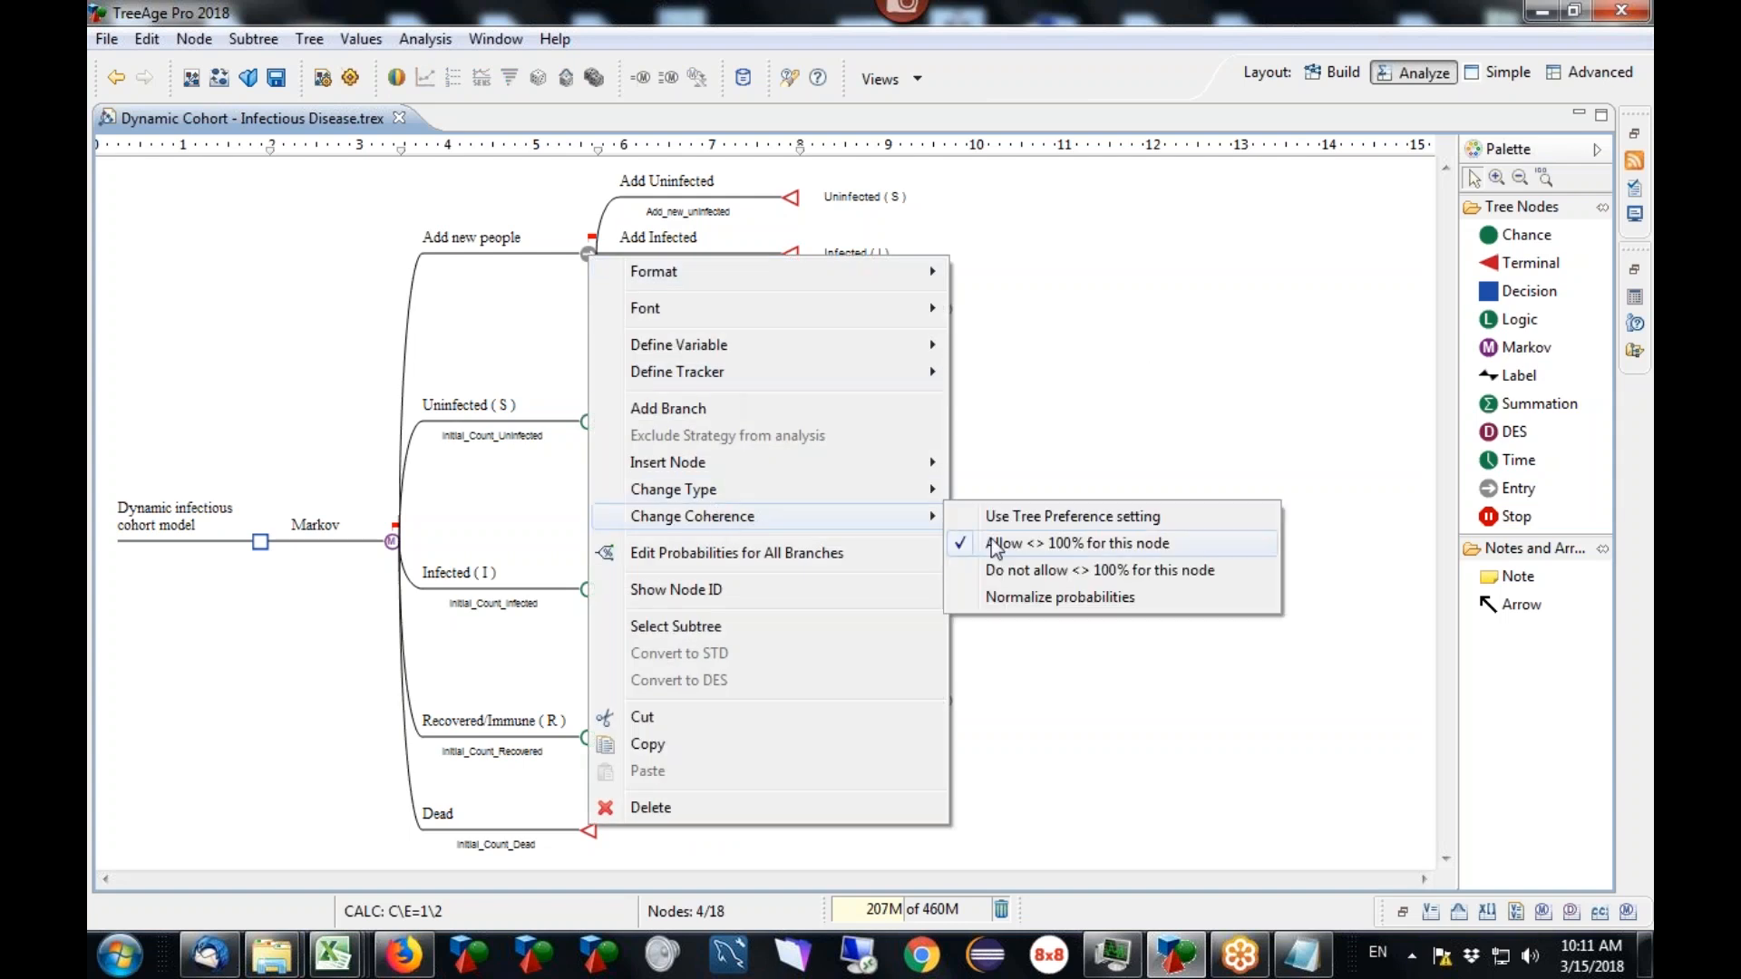
{"action": "left_click", "coordinate": [1091, 549]}
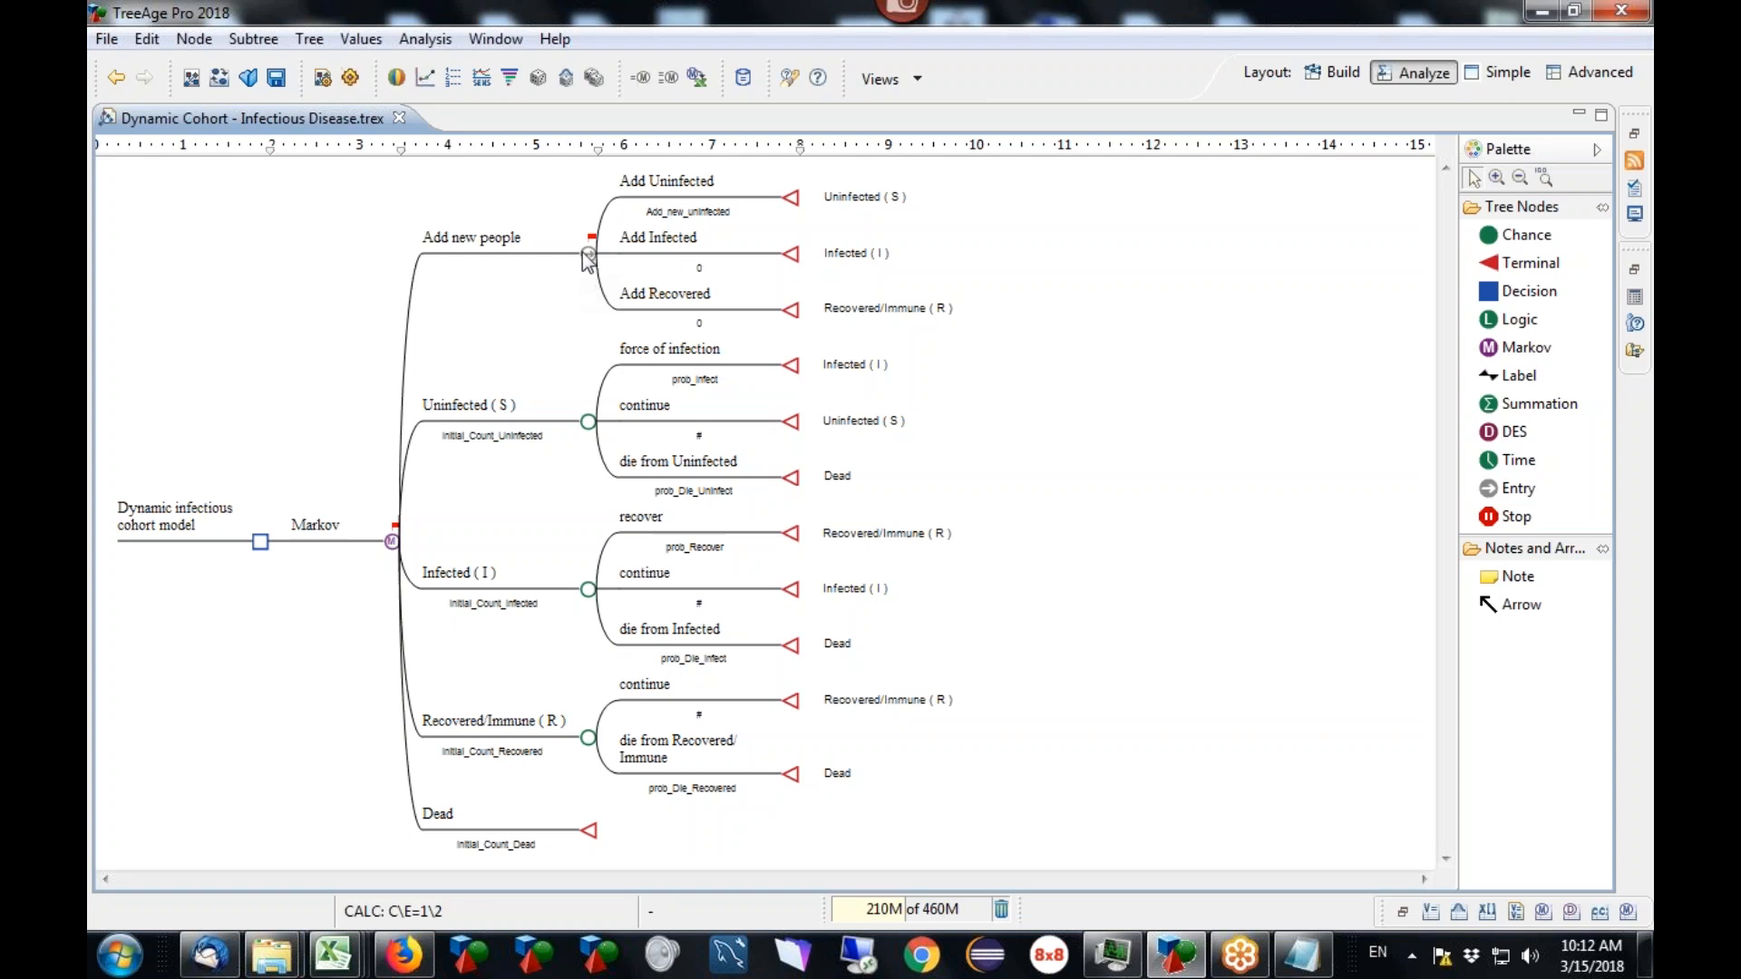
{"action": "left_click", "coordinate": [587, 254]}
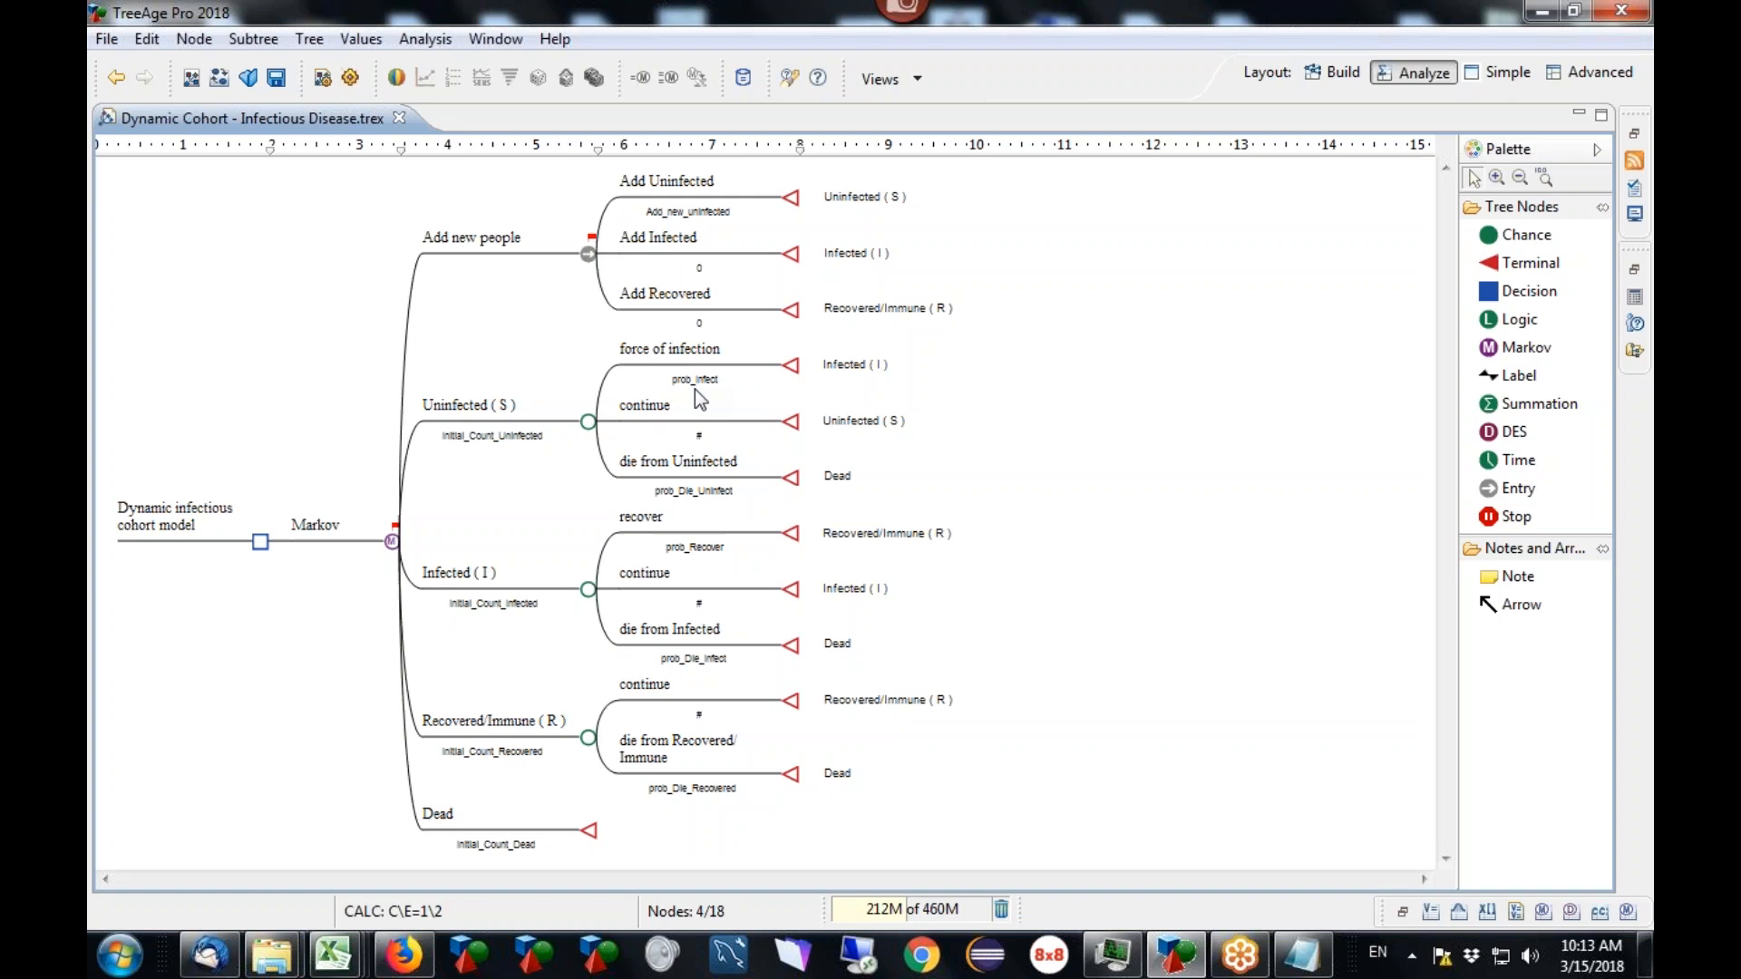
Step: Filter the variable properties by "prob" and open the root definition of prob_Infect
{"action": "left_click", "coordinate": [1402, 914]}
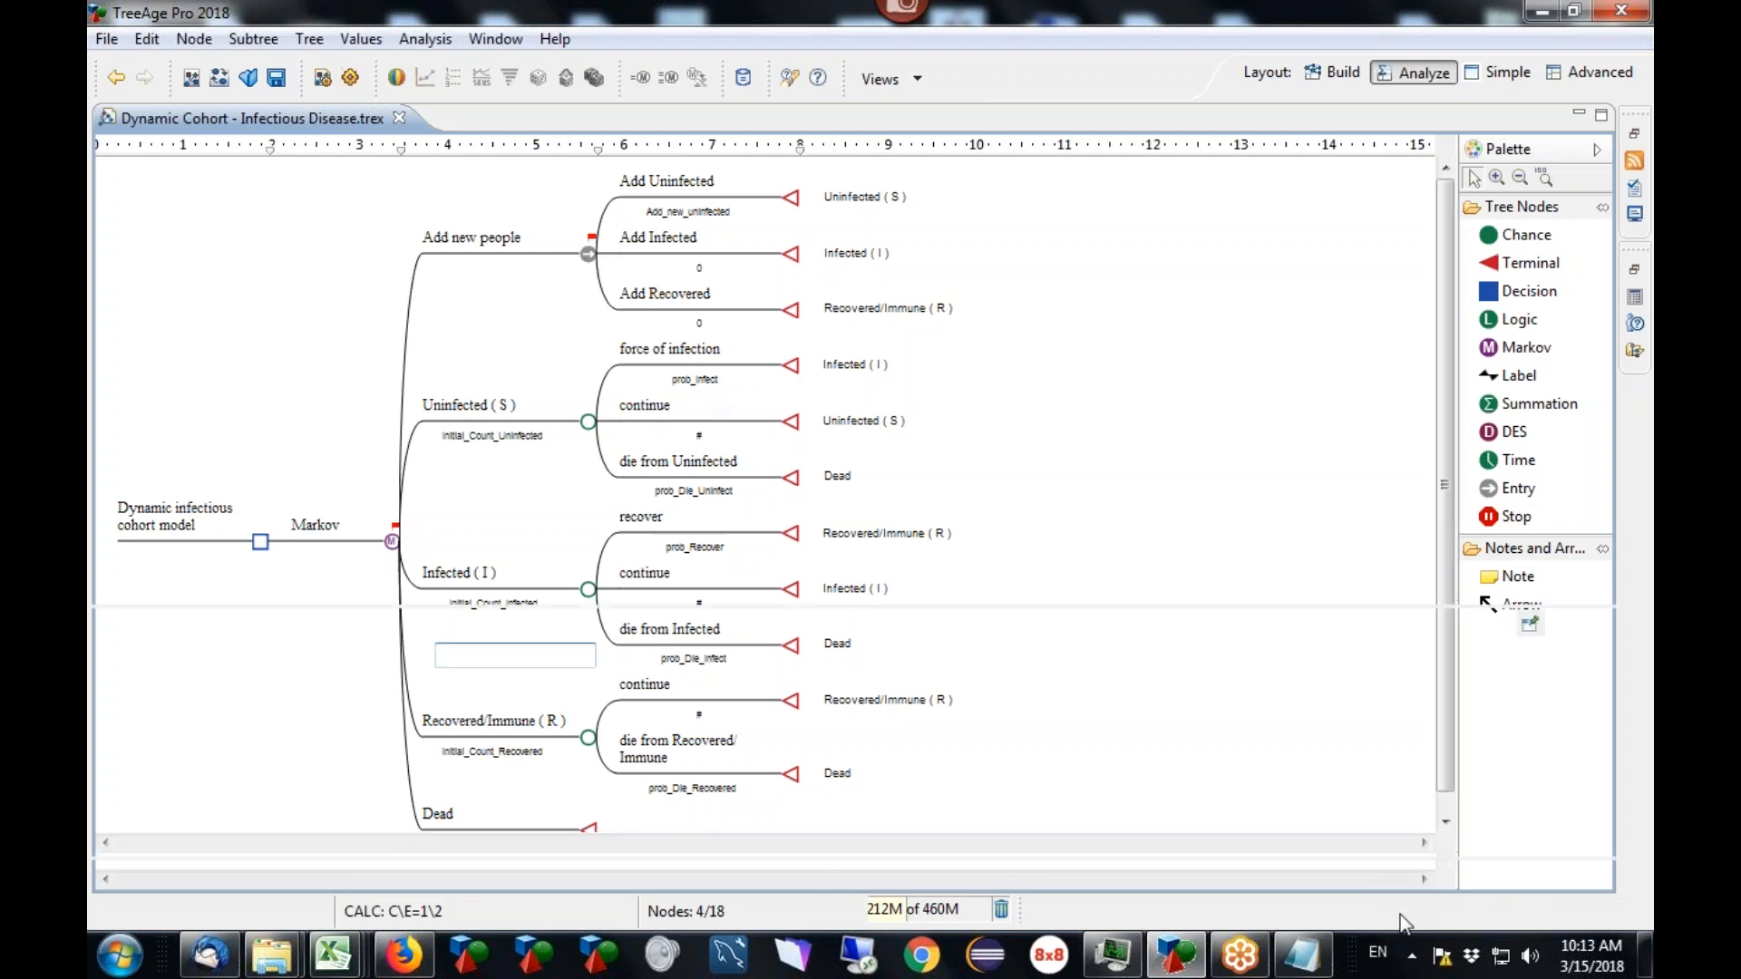
{"action": "type", "text": "prob"}
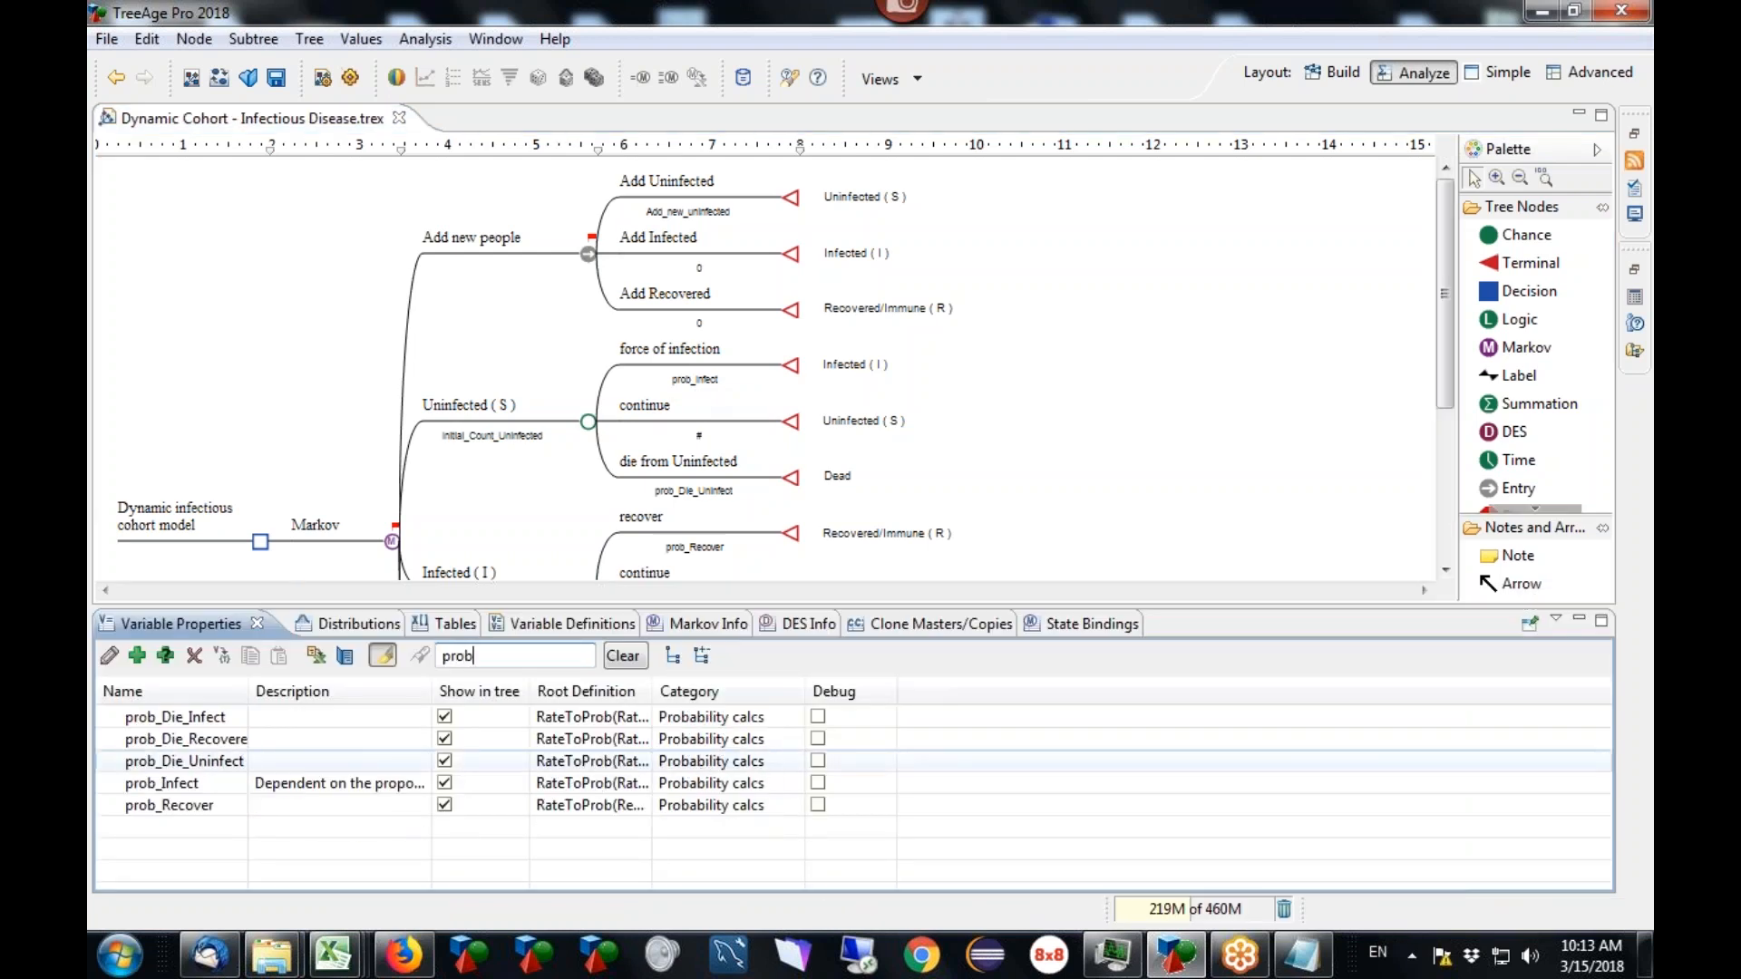
{"action": "left_click", "coordinate": [630, 789]}
{"action": "double_click", "coordinate": [632, 787]}
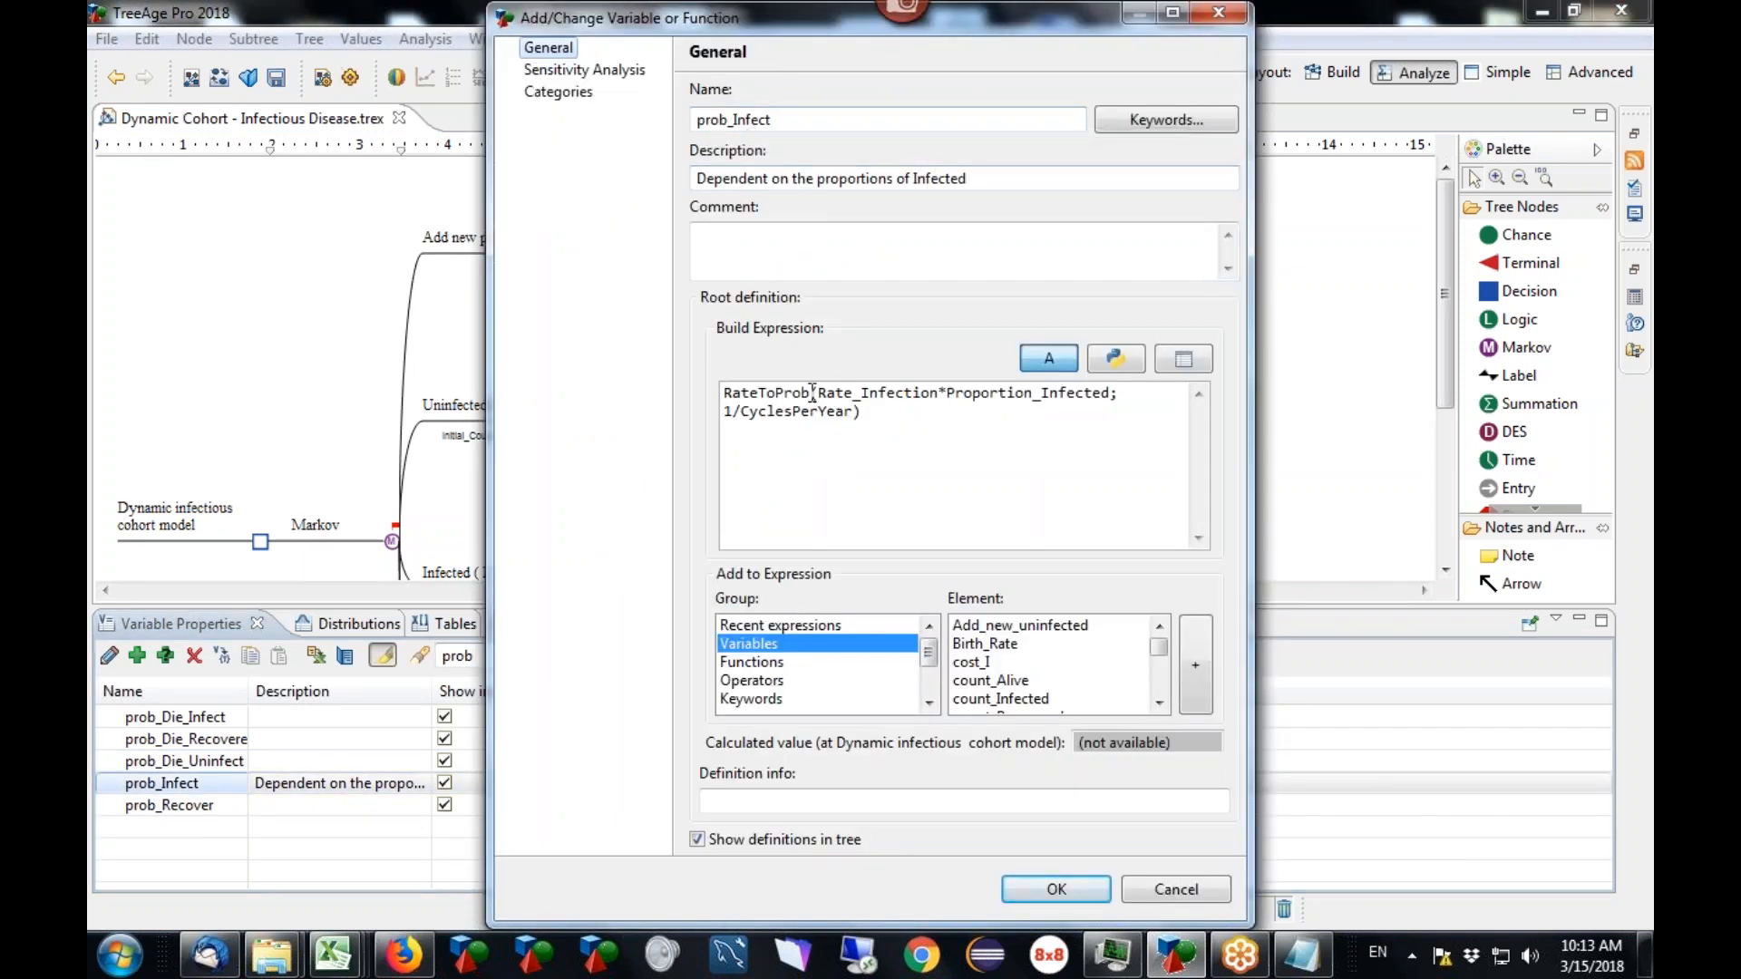
Step: Examine the function, infection rate and infected proportion in the prob_Infect expression, then close it without changes and hide the variable properties
{"action": "left_click_drag", "start_coordinate": [813, 391], "coordinate": [724, 393]}
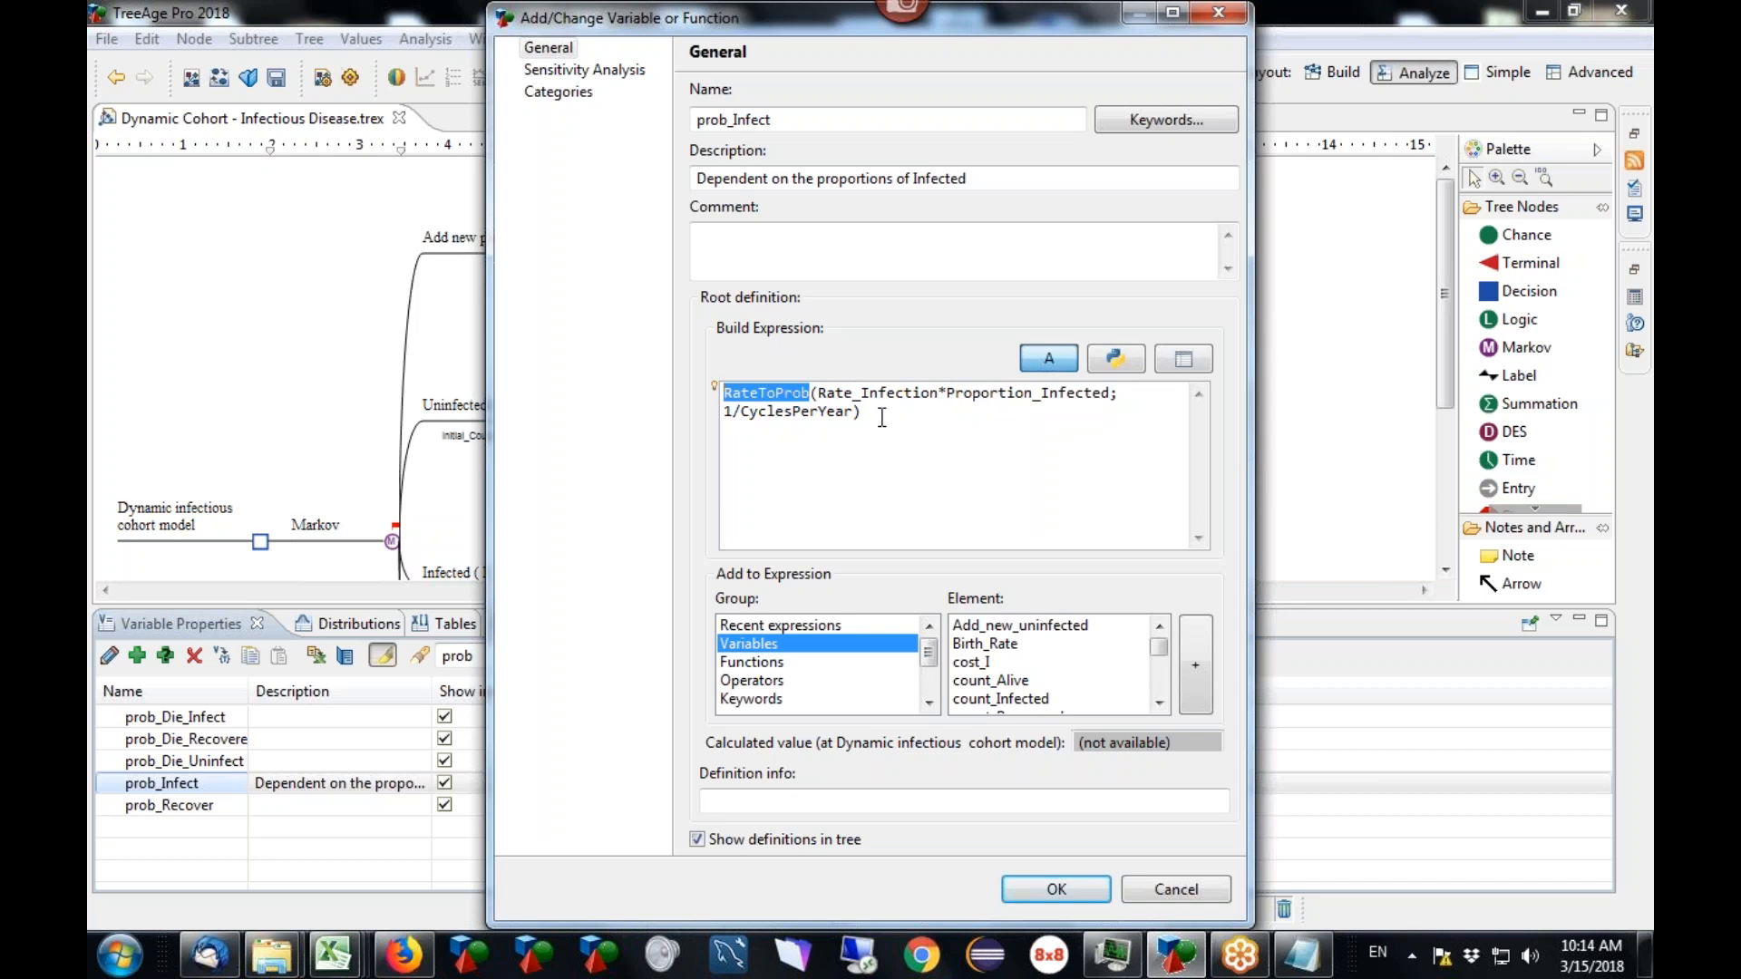
{"action": "left_click_drag", "start_coordinate": [937, 392], "coordinate": [822, 396]}
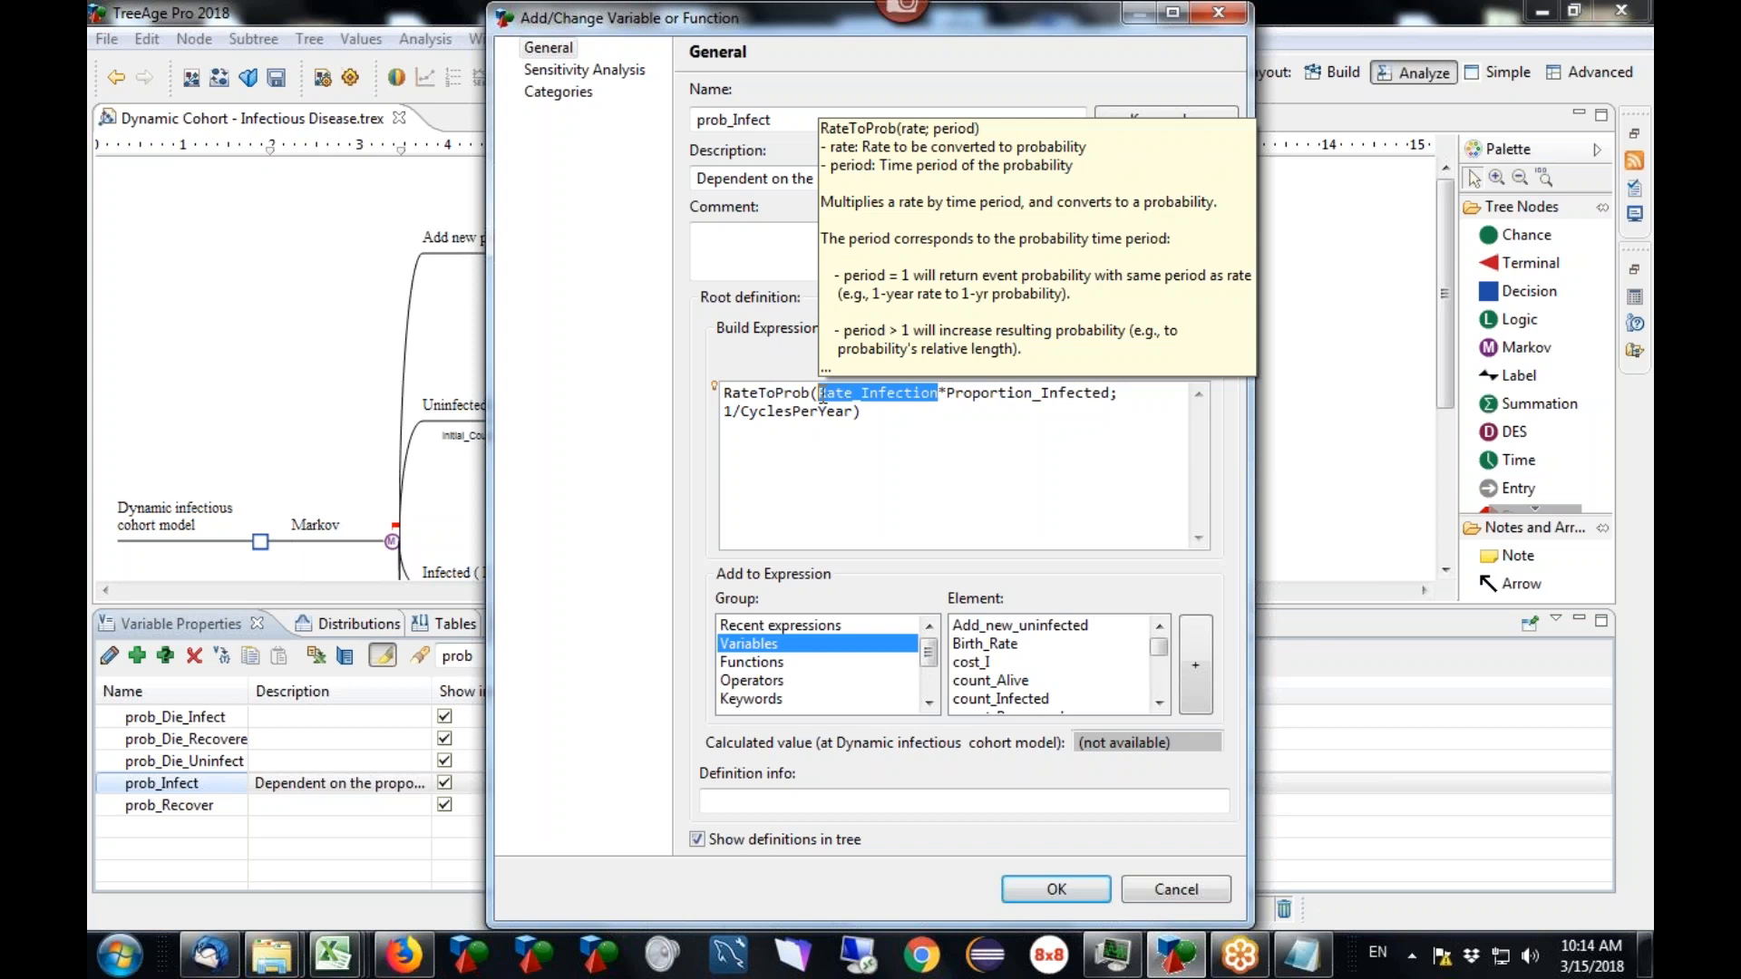
{"action": "left_click_drag", "start_coordinate": [947, 396], "coordinate": [1113, 393]}
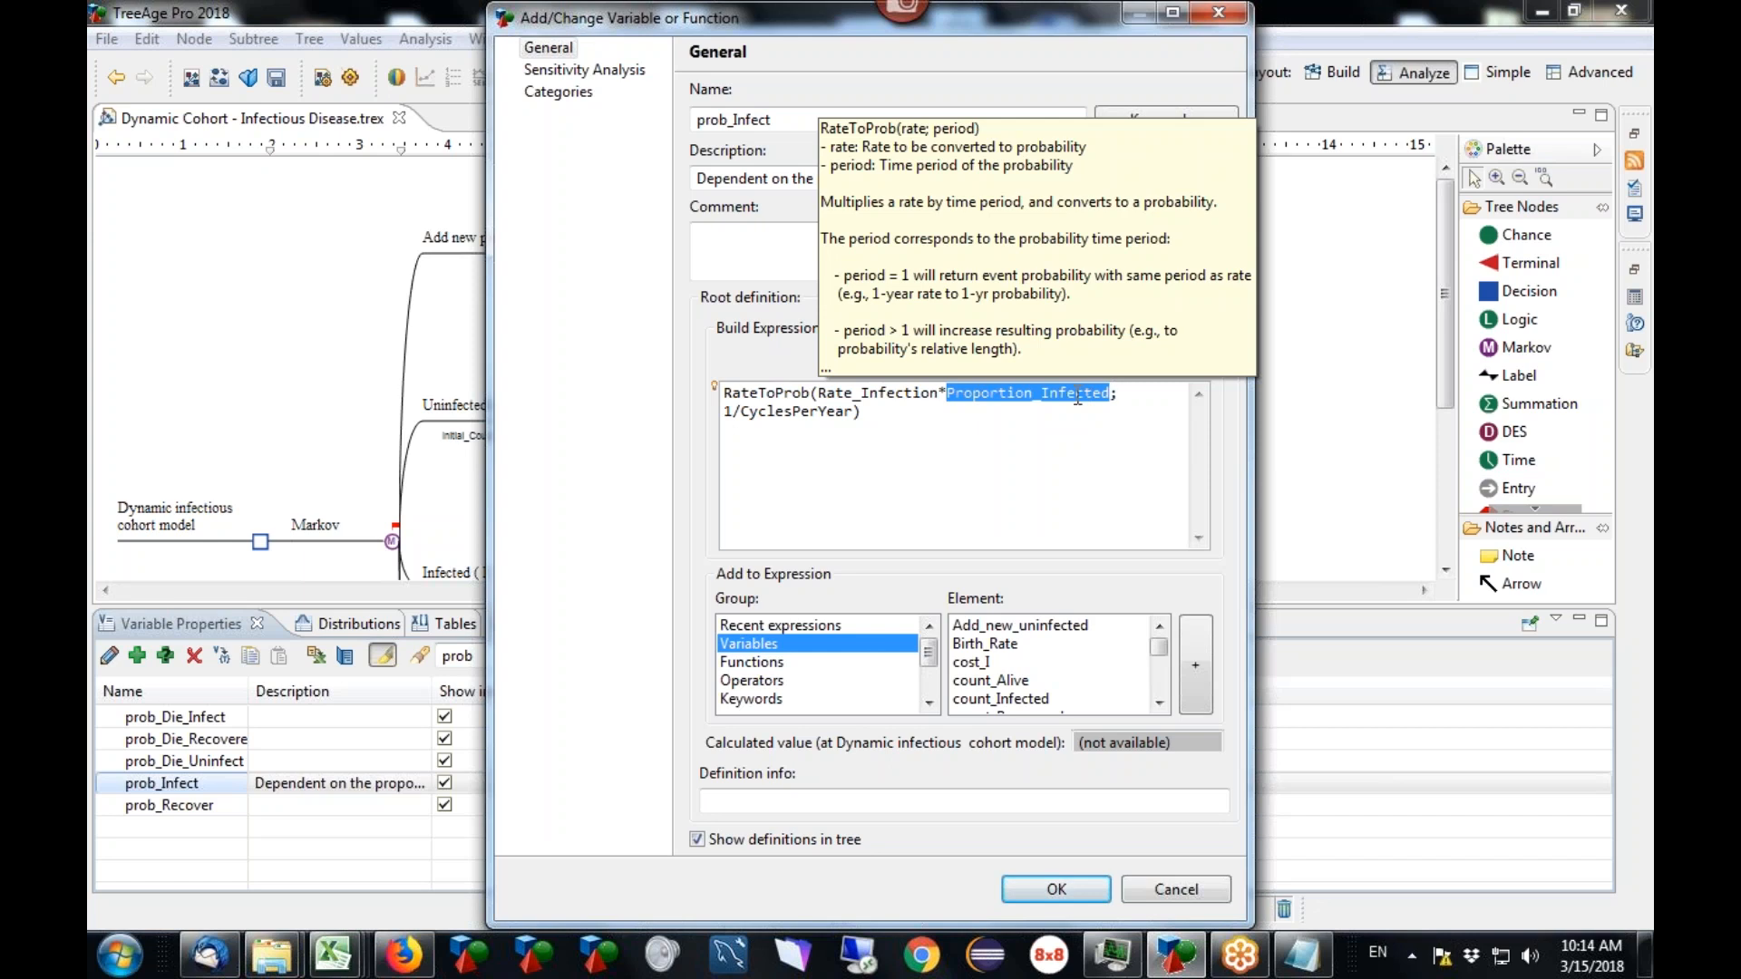
{"action": "left_click_drag", "start_coordinate": [895, 420], "coordinate": [722, 393]}
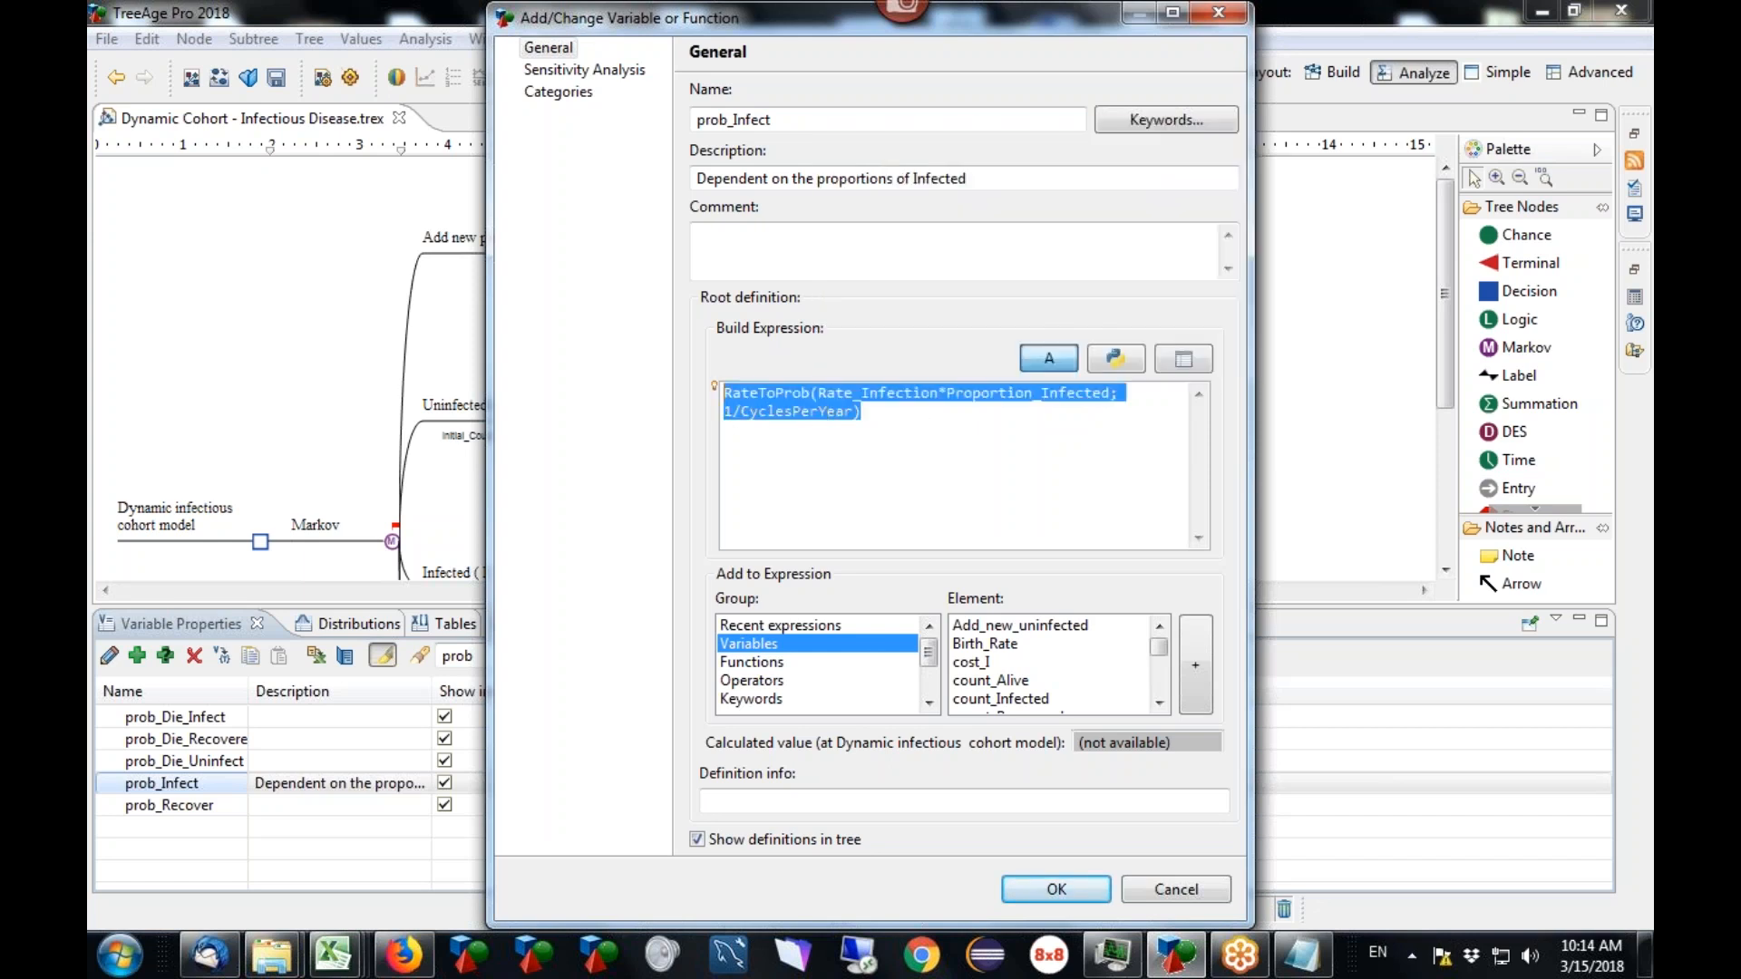
{"action": "left_click", "coordinate": [1167, 896]}
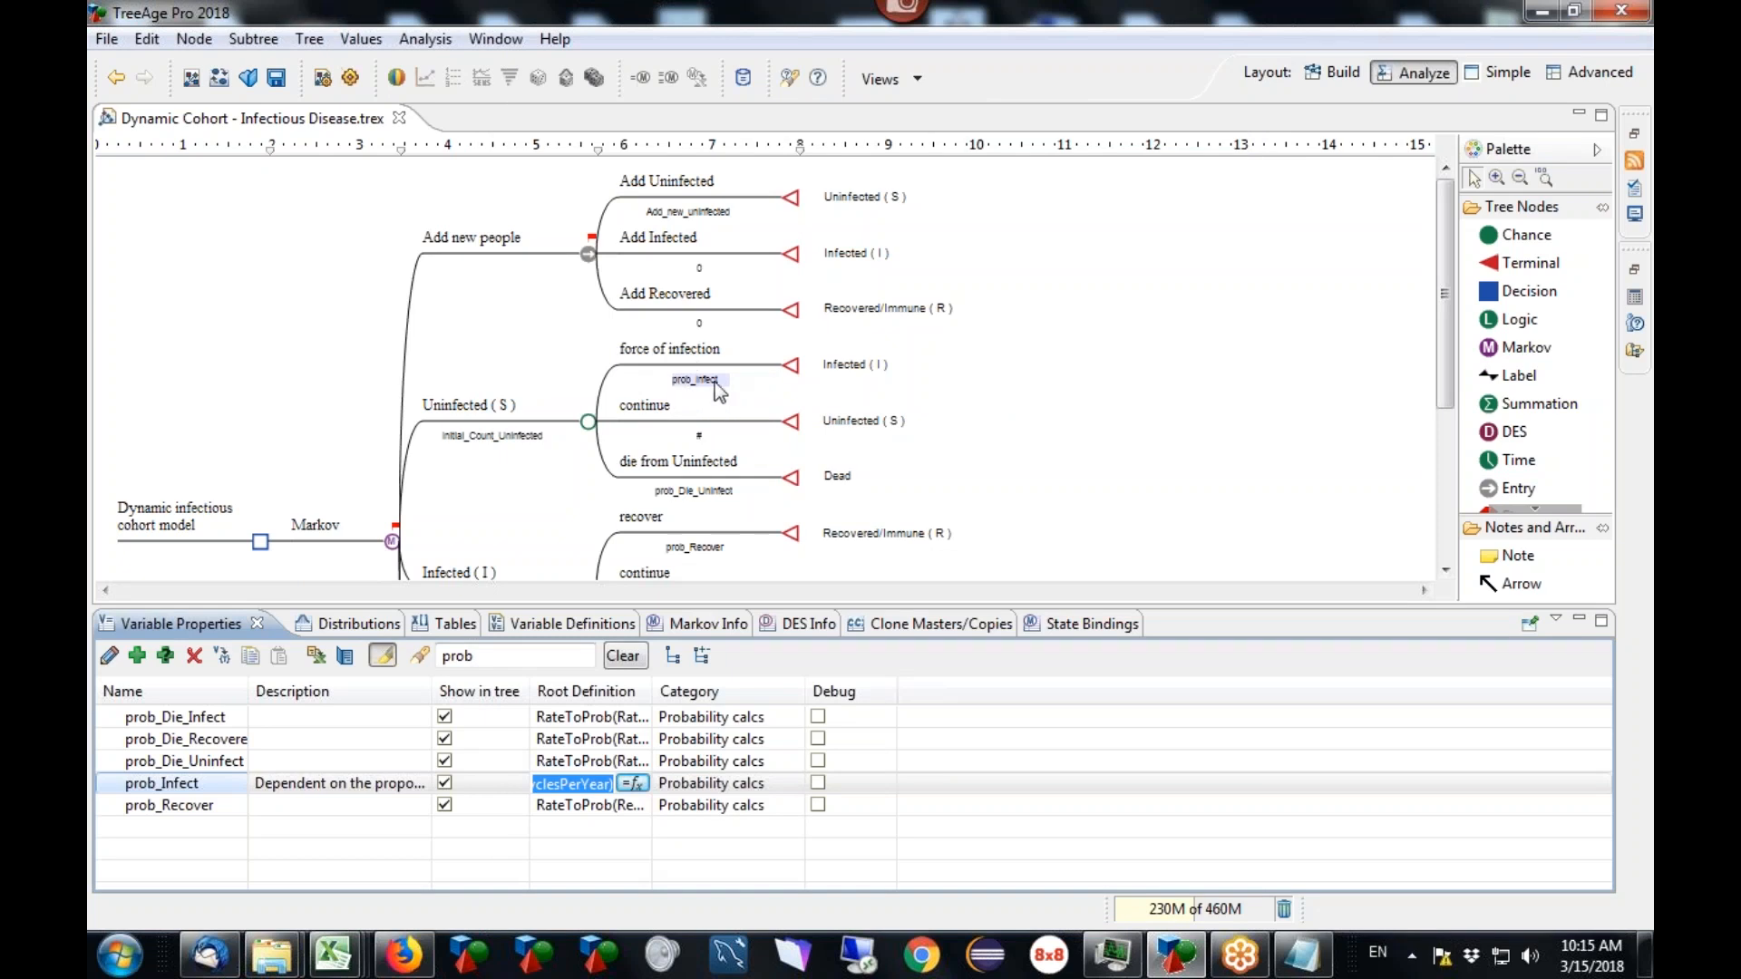
{"action": "left_click", "coordinate": [1579, 622]}
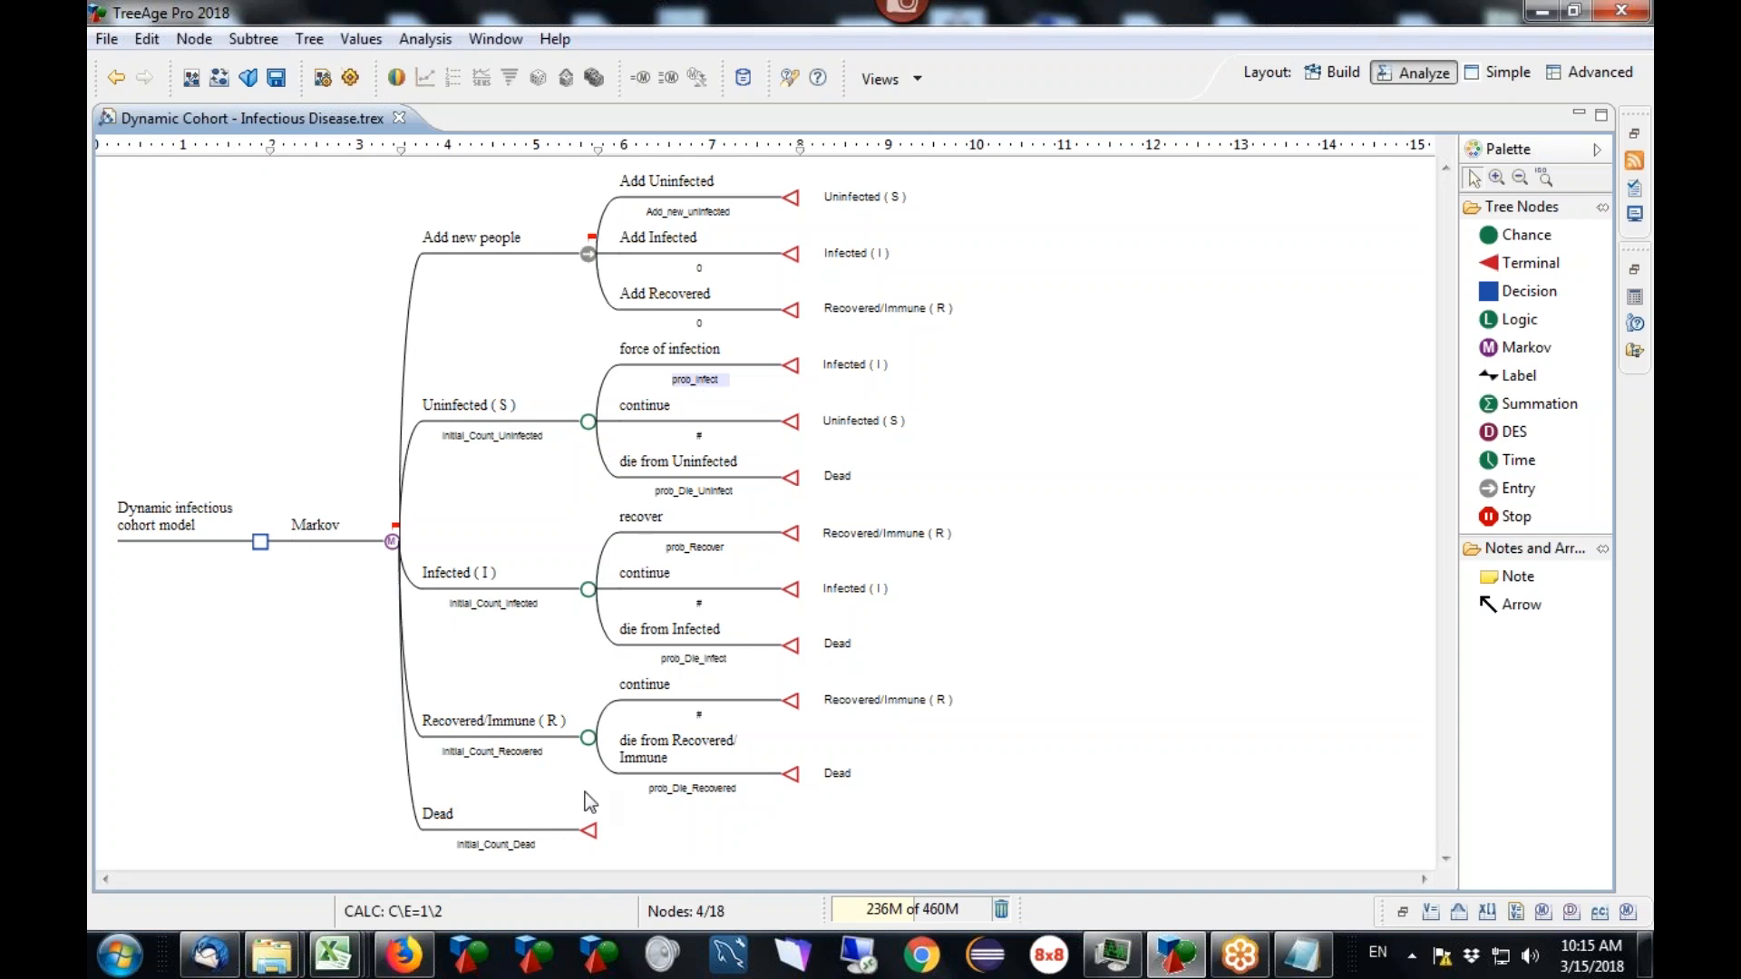
Step: Reopen the root definition of prob_Infect, examine its Proportion_Infected term, and close it without changes
{"action": "left_click", "coordinate": [1403, 913]}
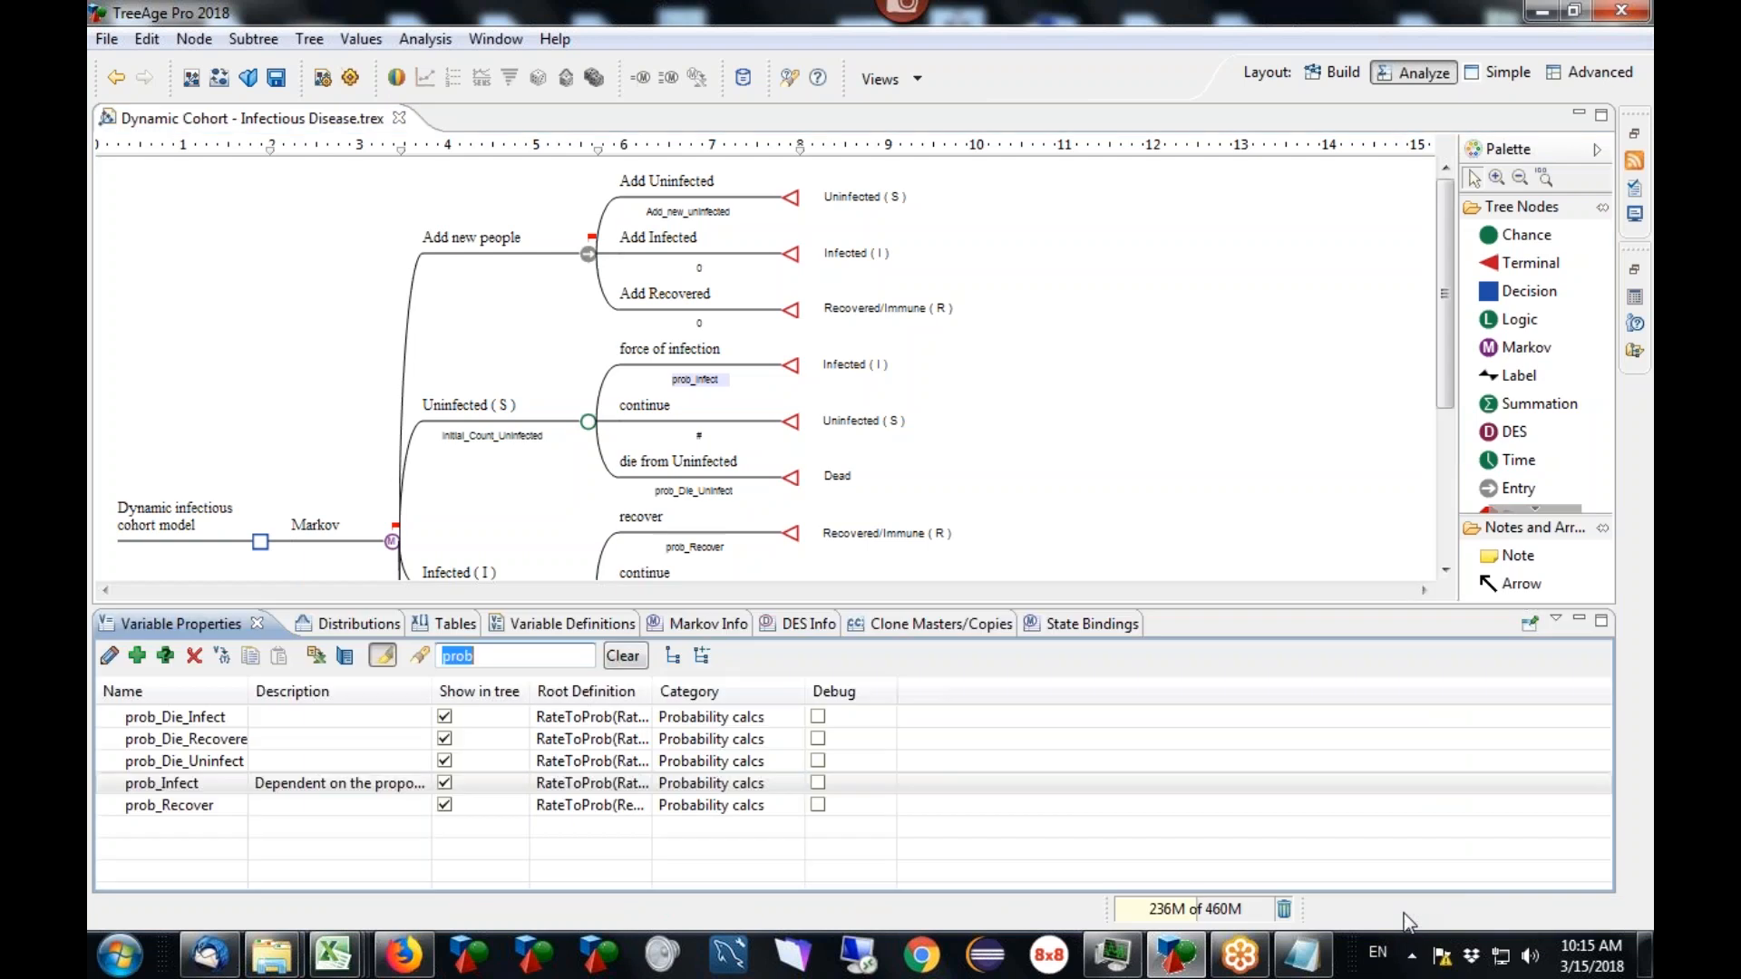
{"action": "left_click", "coordinate": [626, 783]}
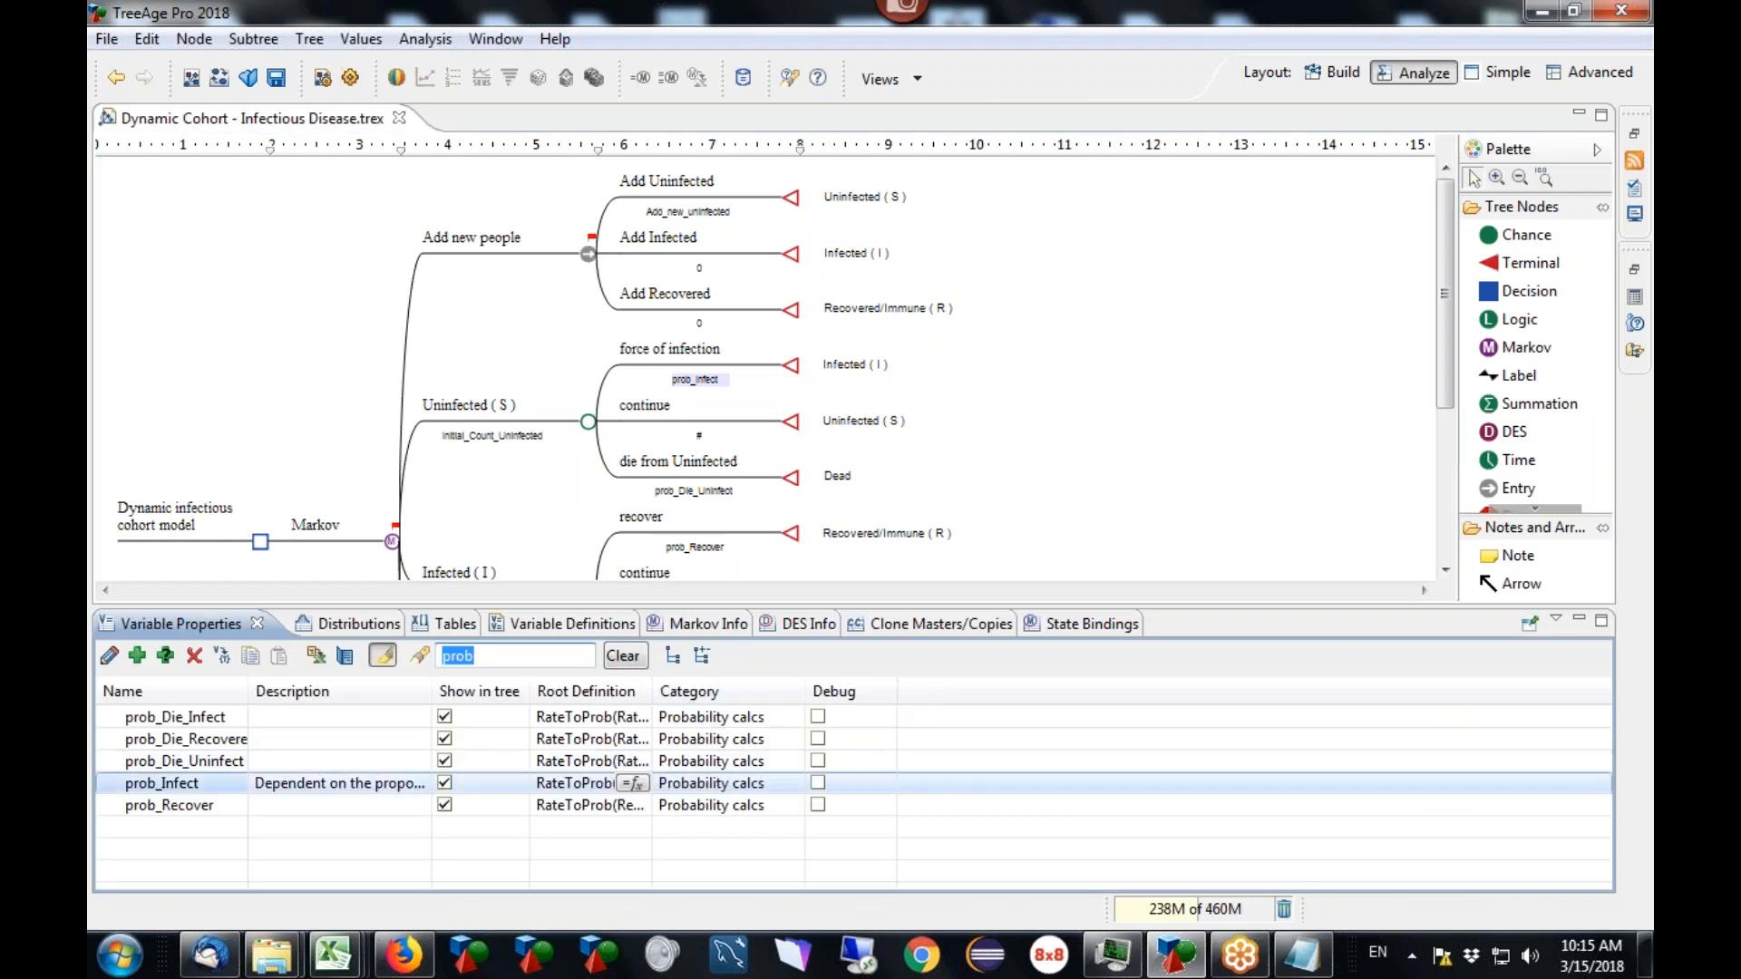
{"action": "left_click", "coordinate": [634, 783]}
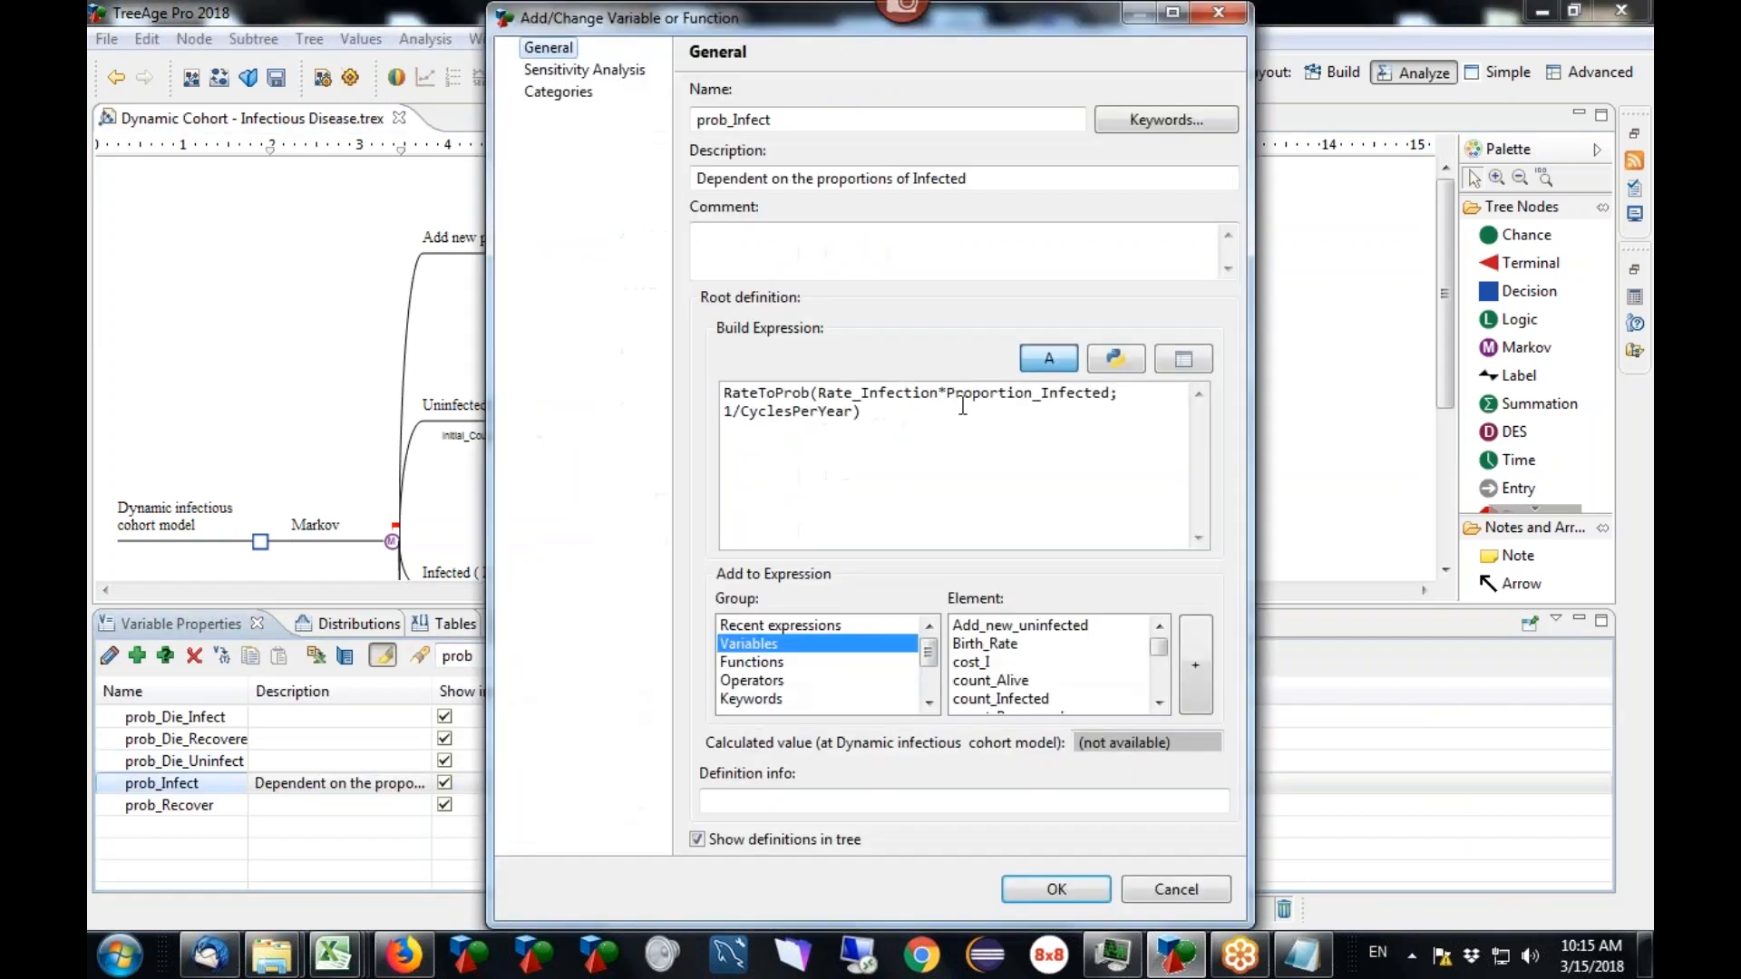
{"action": "left_click_drag", "start_coordinate": [947, 395], "coordinate": [1112, 393]}
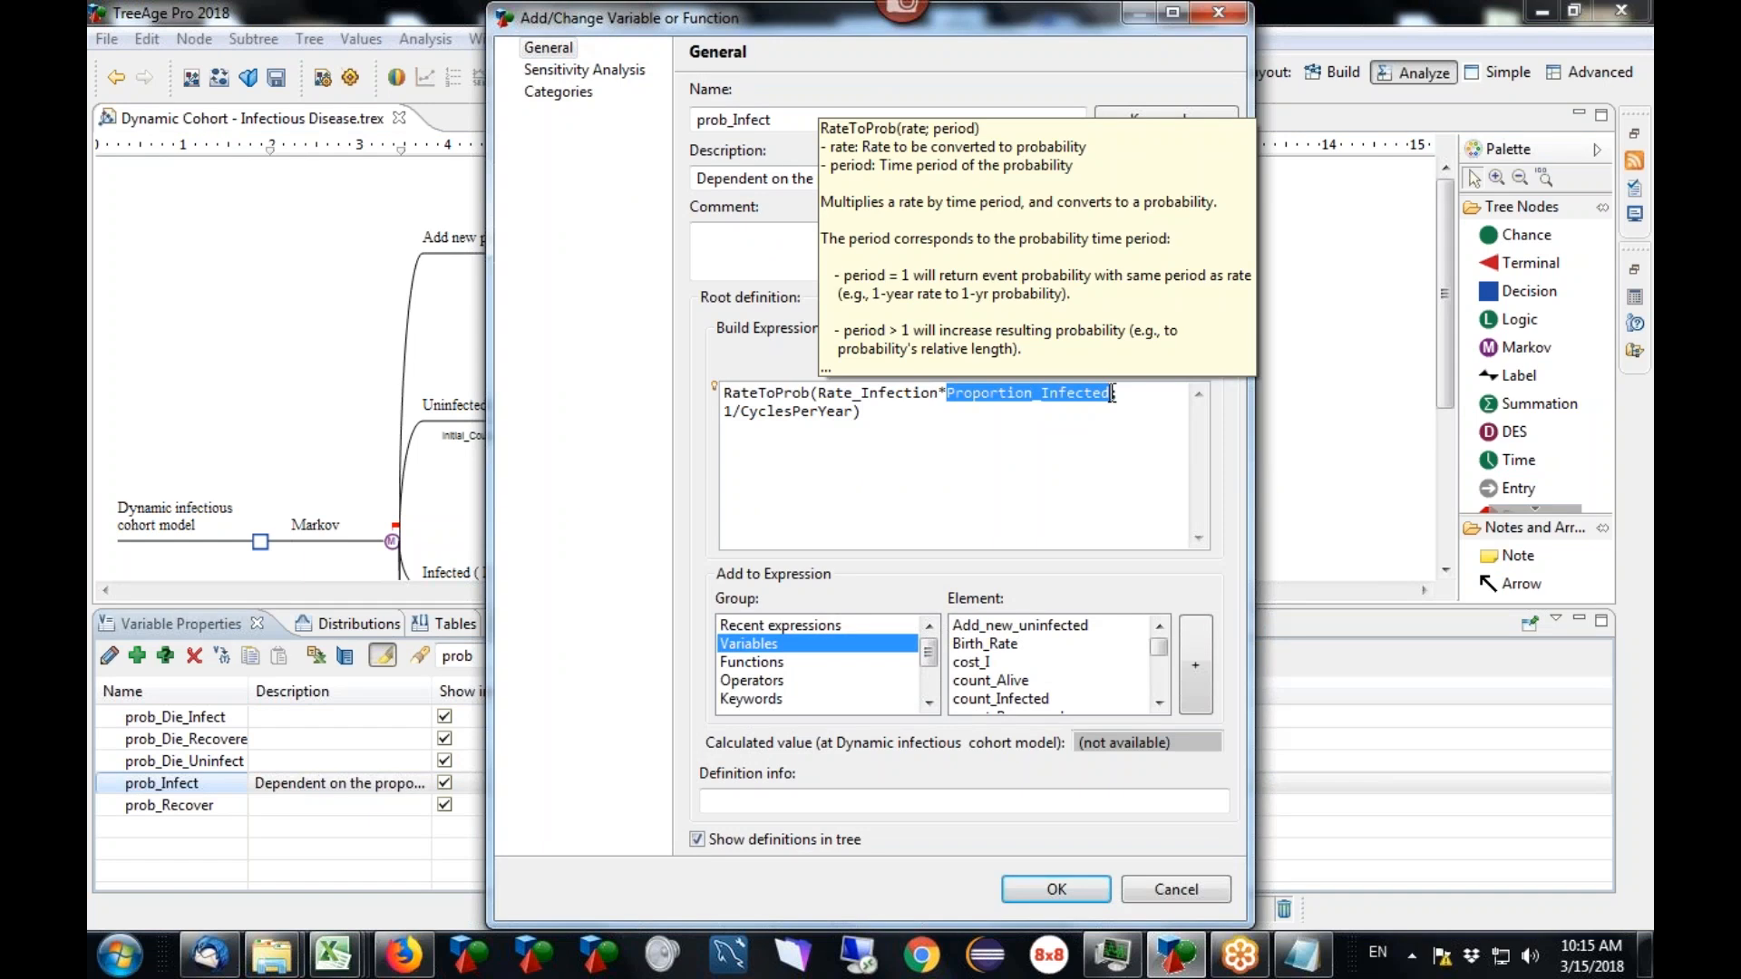
{"action": "left_click", "coordinate": [1171, 898]}
Step: Filter the variable properties by "prop", examine the numerator and denominator in the Proportion_Infected root definition, and close it without changes
{"action": "double_click", "coordinate": [491, 654]}
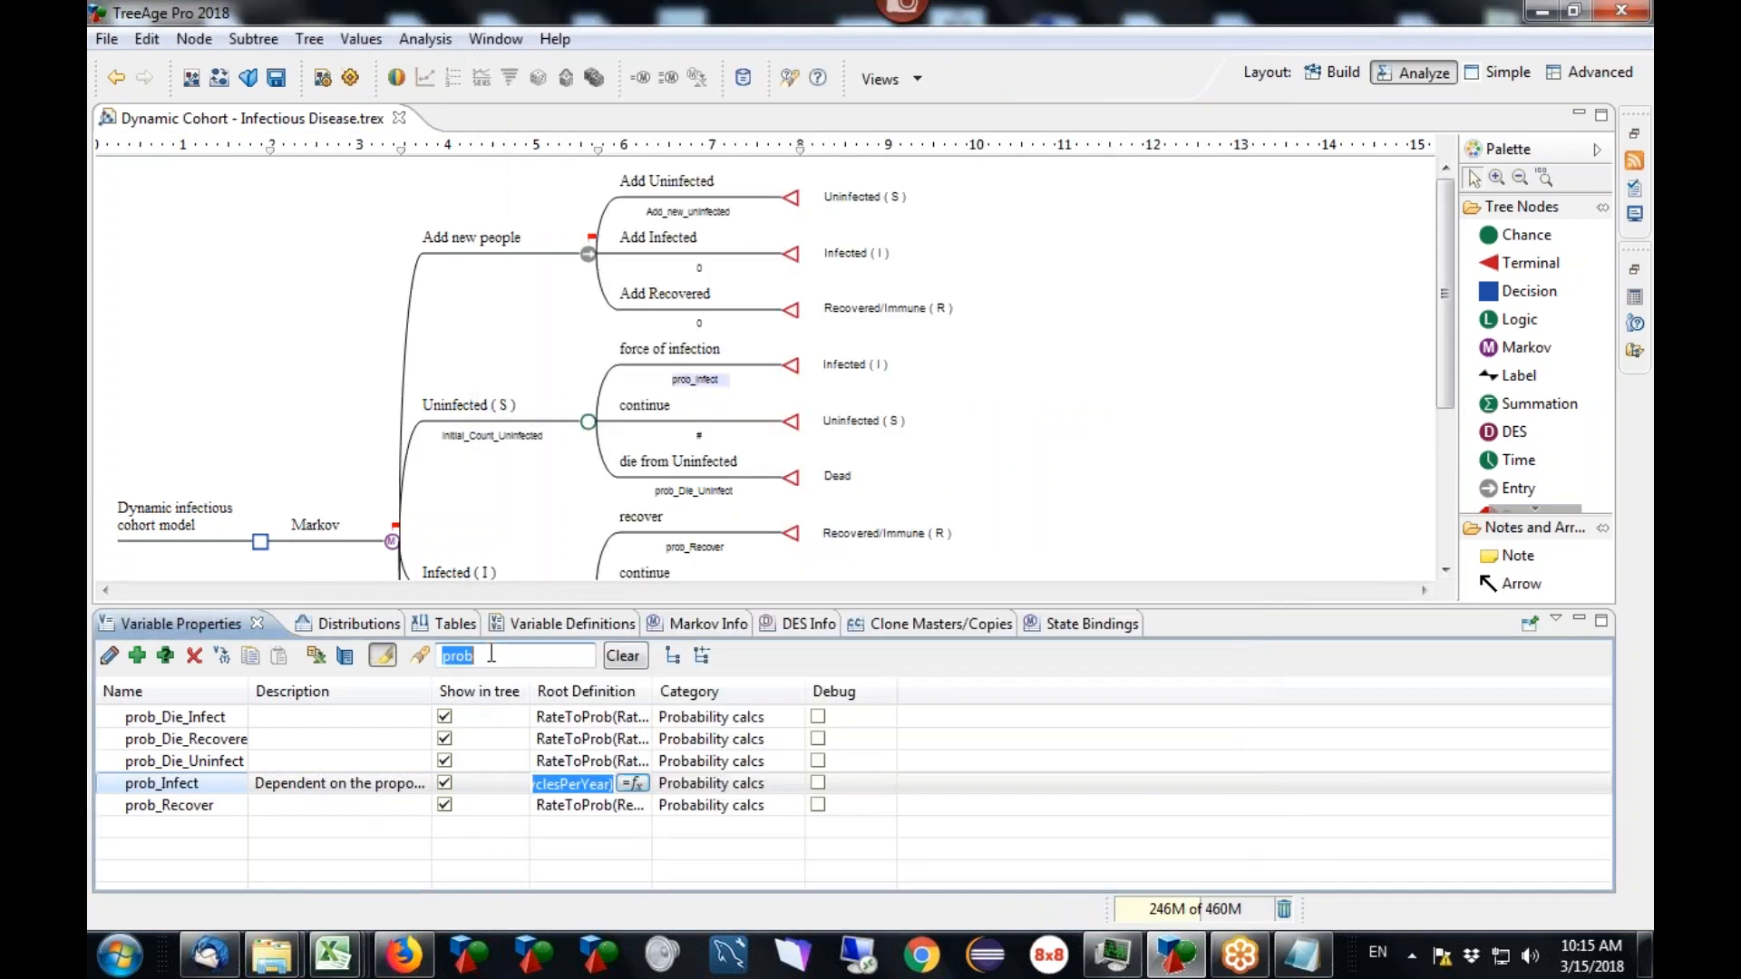
{"action": "type", "text": "prop"}
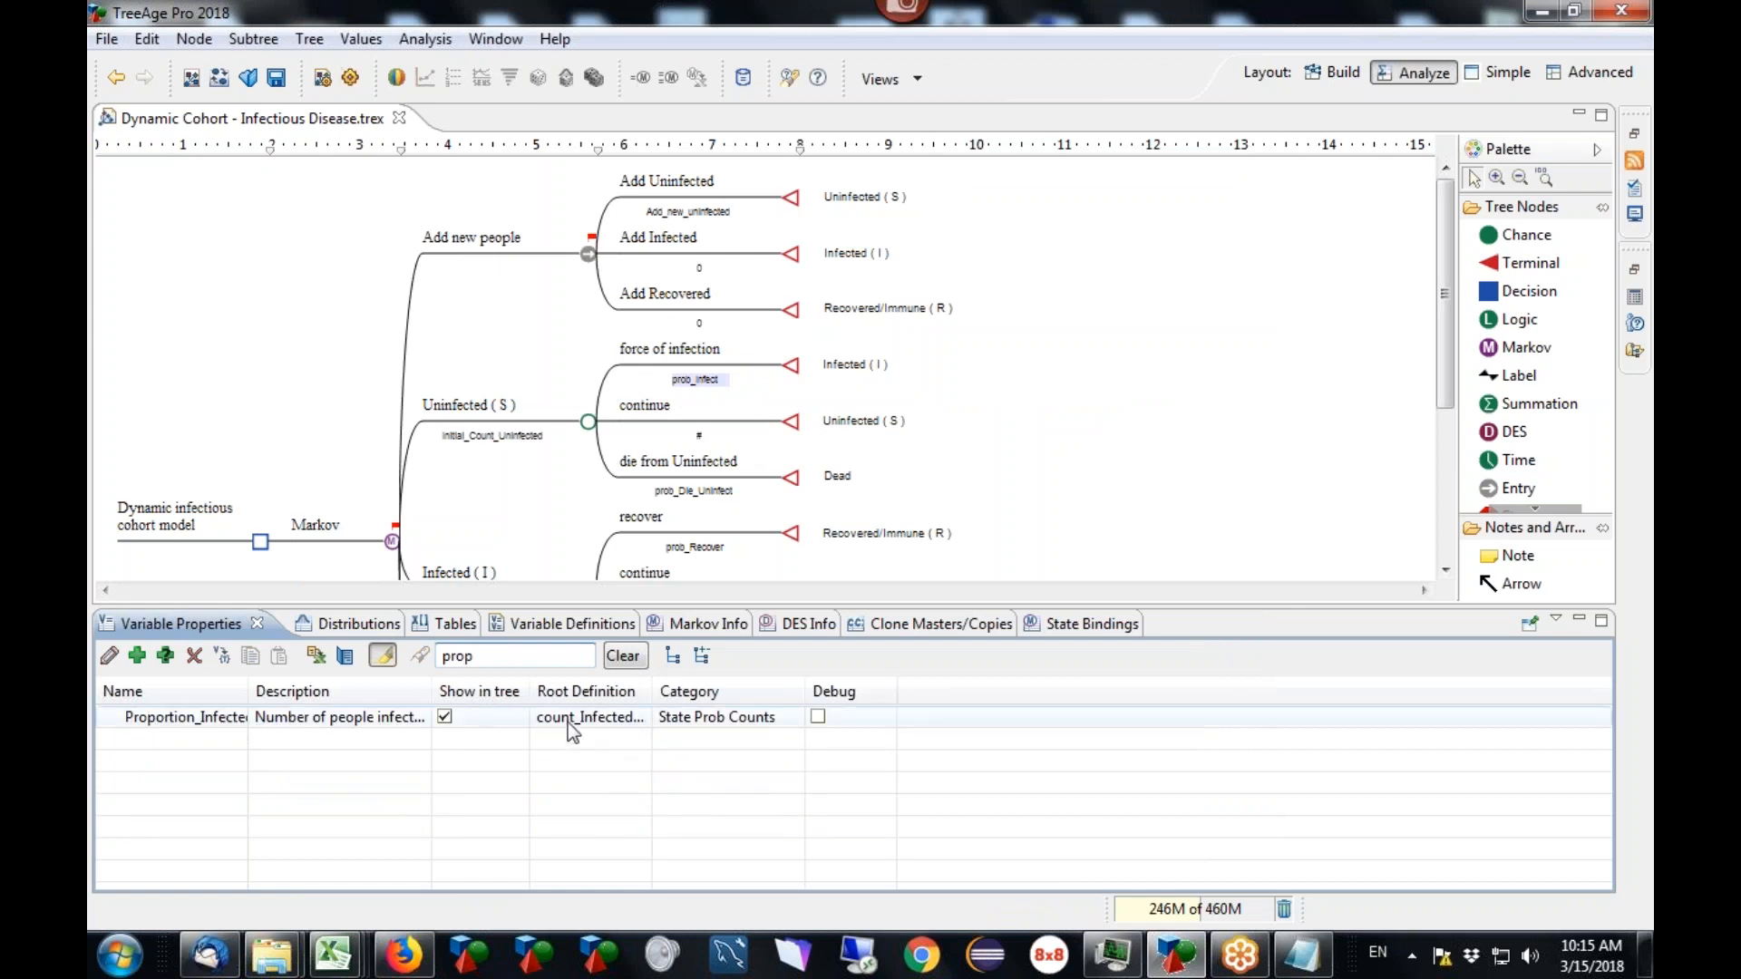
{"action": "left_click", "coordinate": [610, 720]}
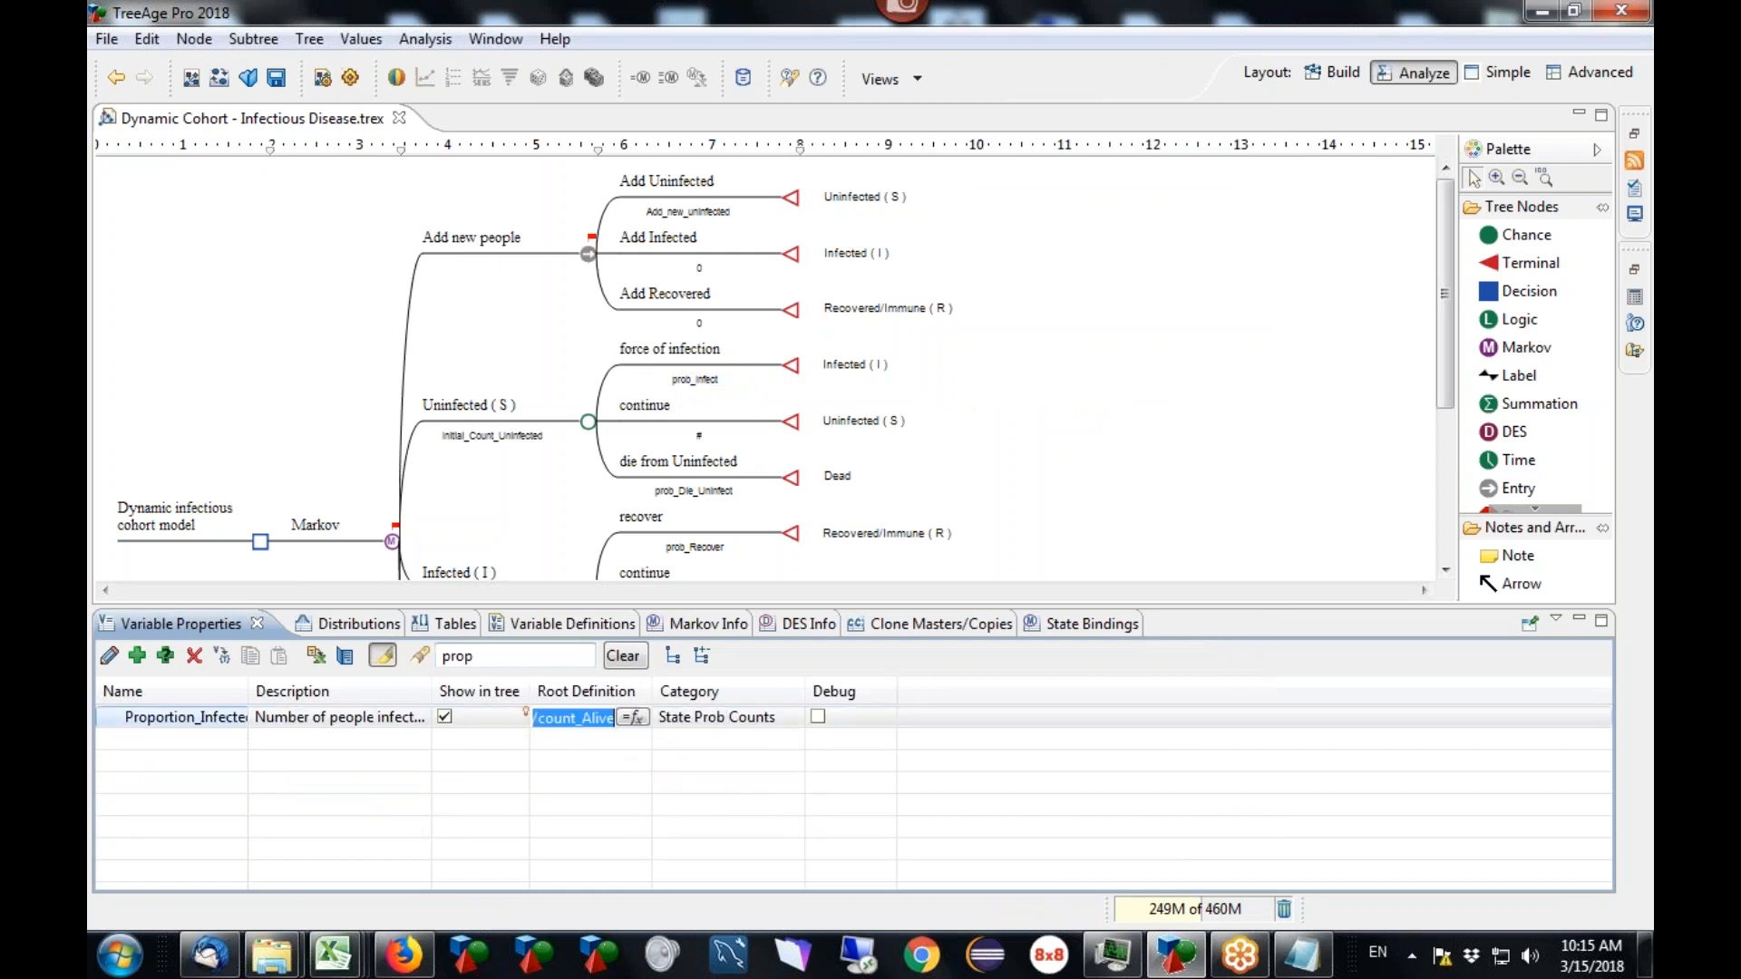
{"action": "left_click", "coordinate": [634, 718]}
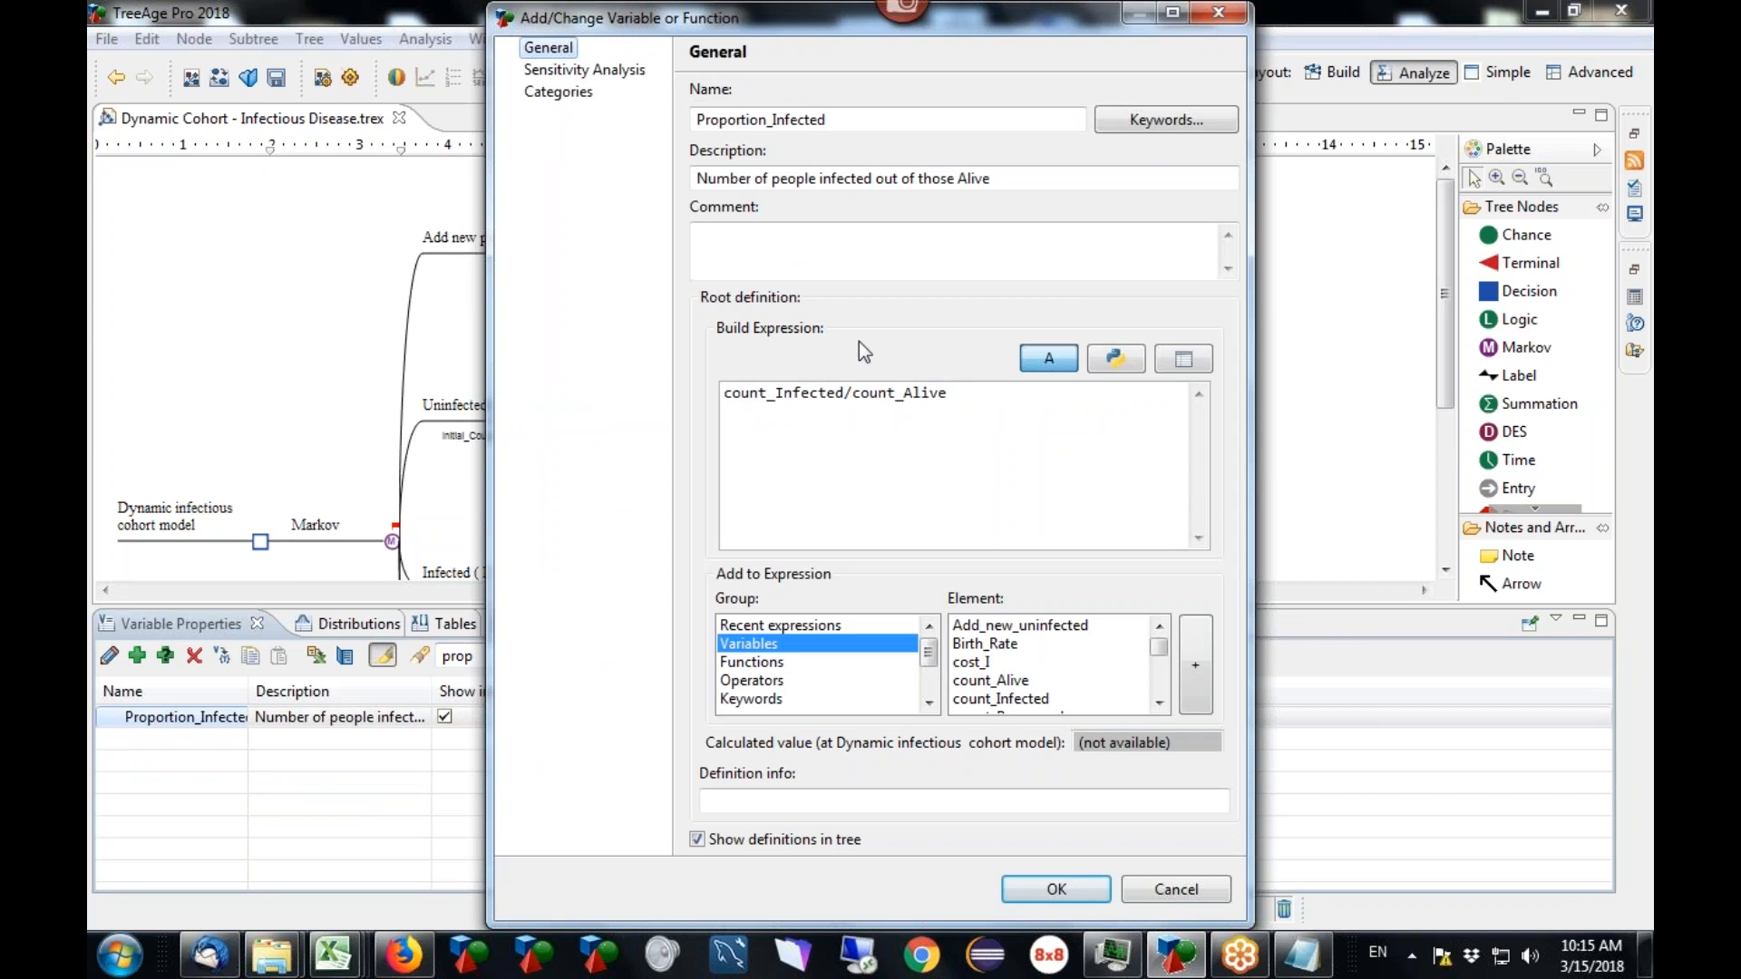
{"action": "left_click", "coordinate": [846, 392]}
{"action": "left_click_drag", "start_coordinate": [846, 392], "coordinate": [722, 391]}
{"action": "left_click_drag", "start_coordinate": [957, 394], "coordinate": [848, 397]}
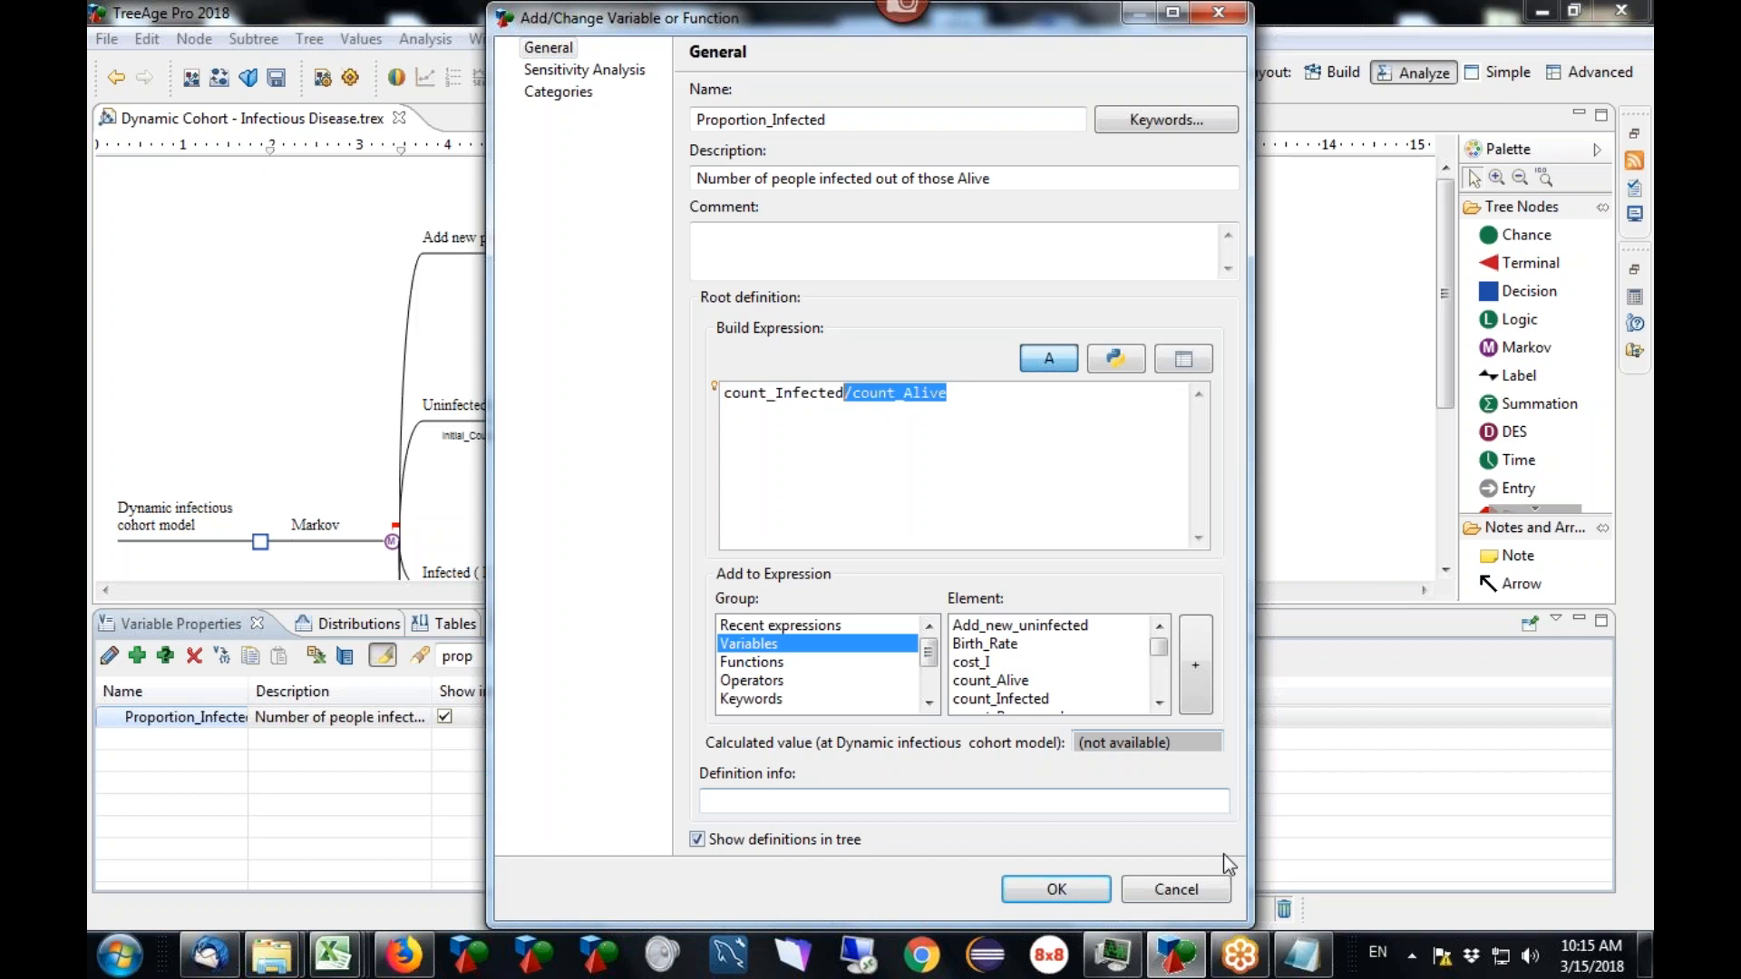
{"action": "left_click", "coordinate": [1209, 890]}
Step: Clear the variable filter and list only the variables matching "count"
{"action": "left_click_drag", "start_coordinate": [795, 600], "coordinate": [792, 725]}
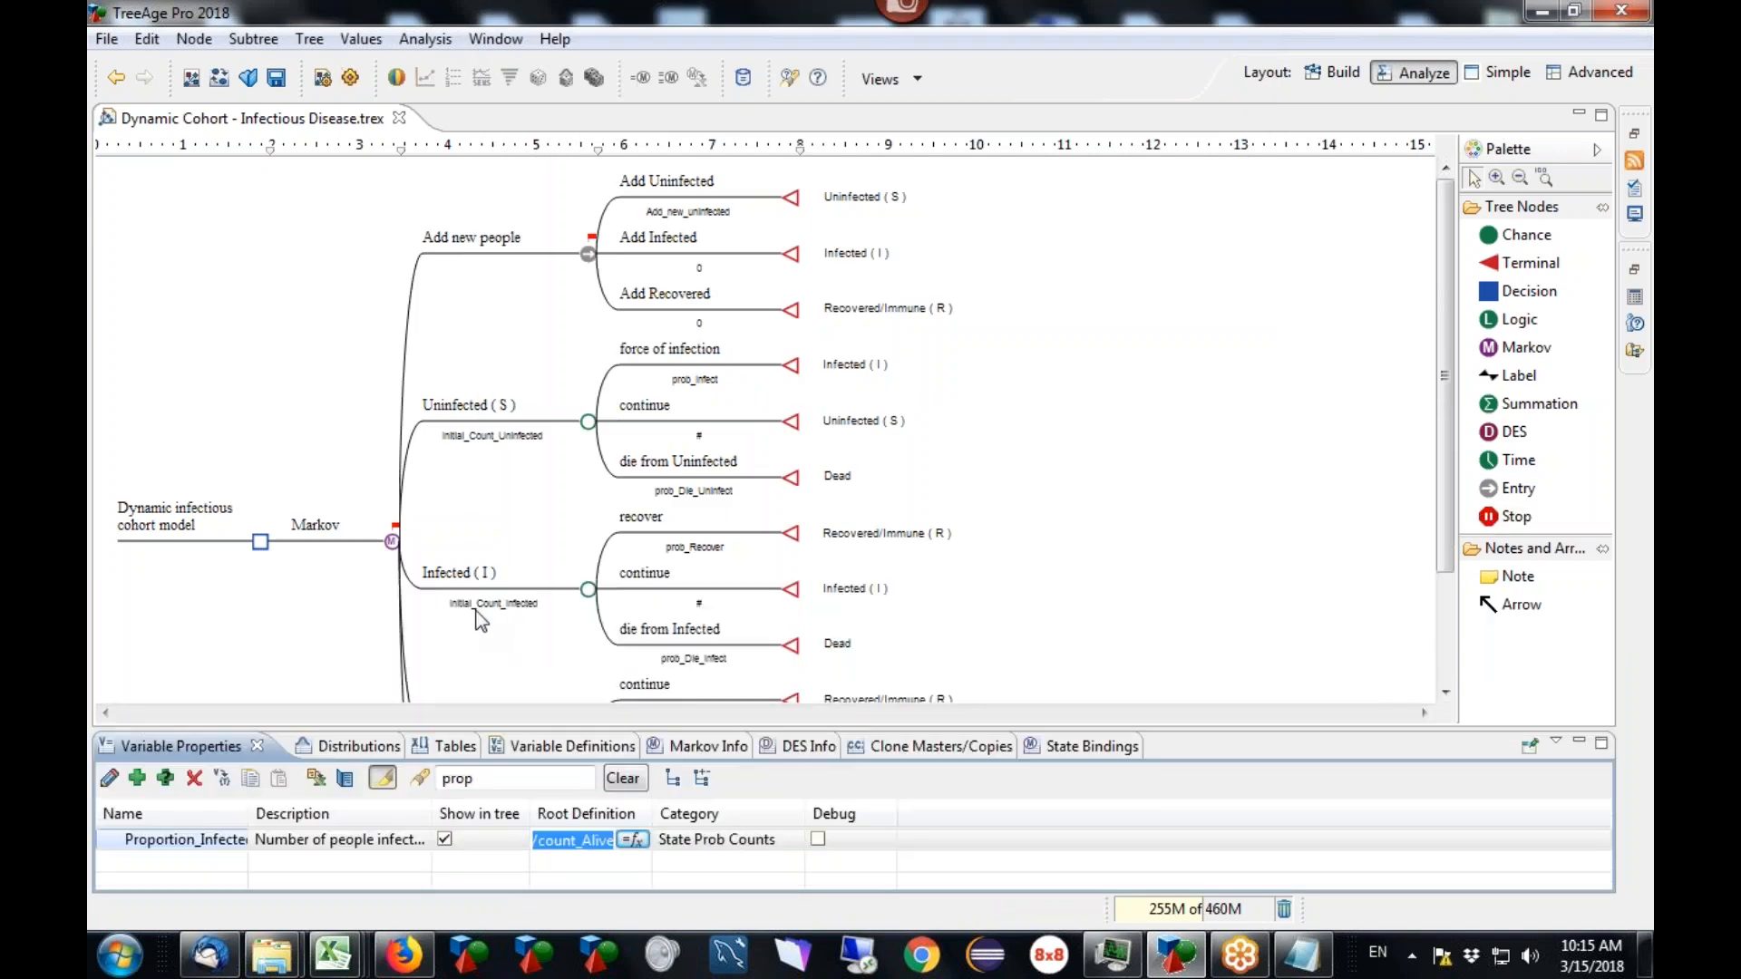
{"action": "left_click_drag", "start_coordinate": [769, 729], "coordinate": [758, 800]}
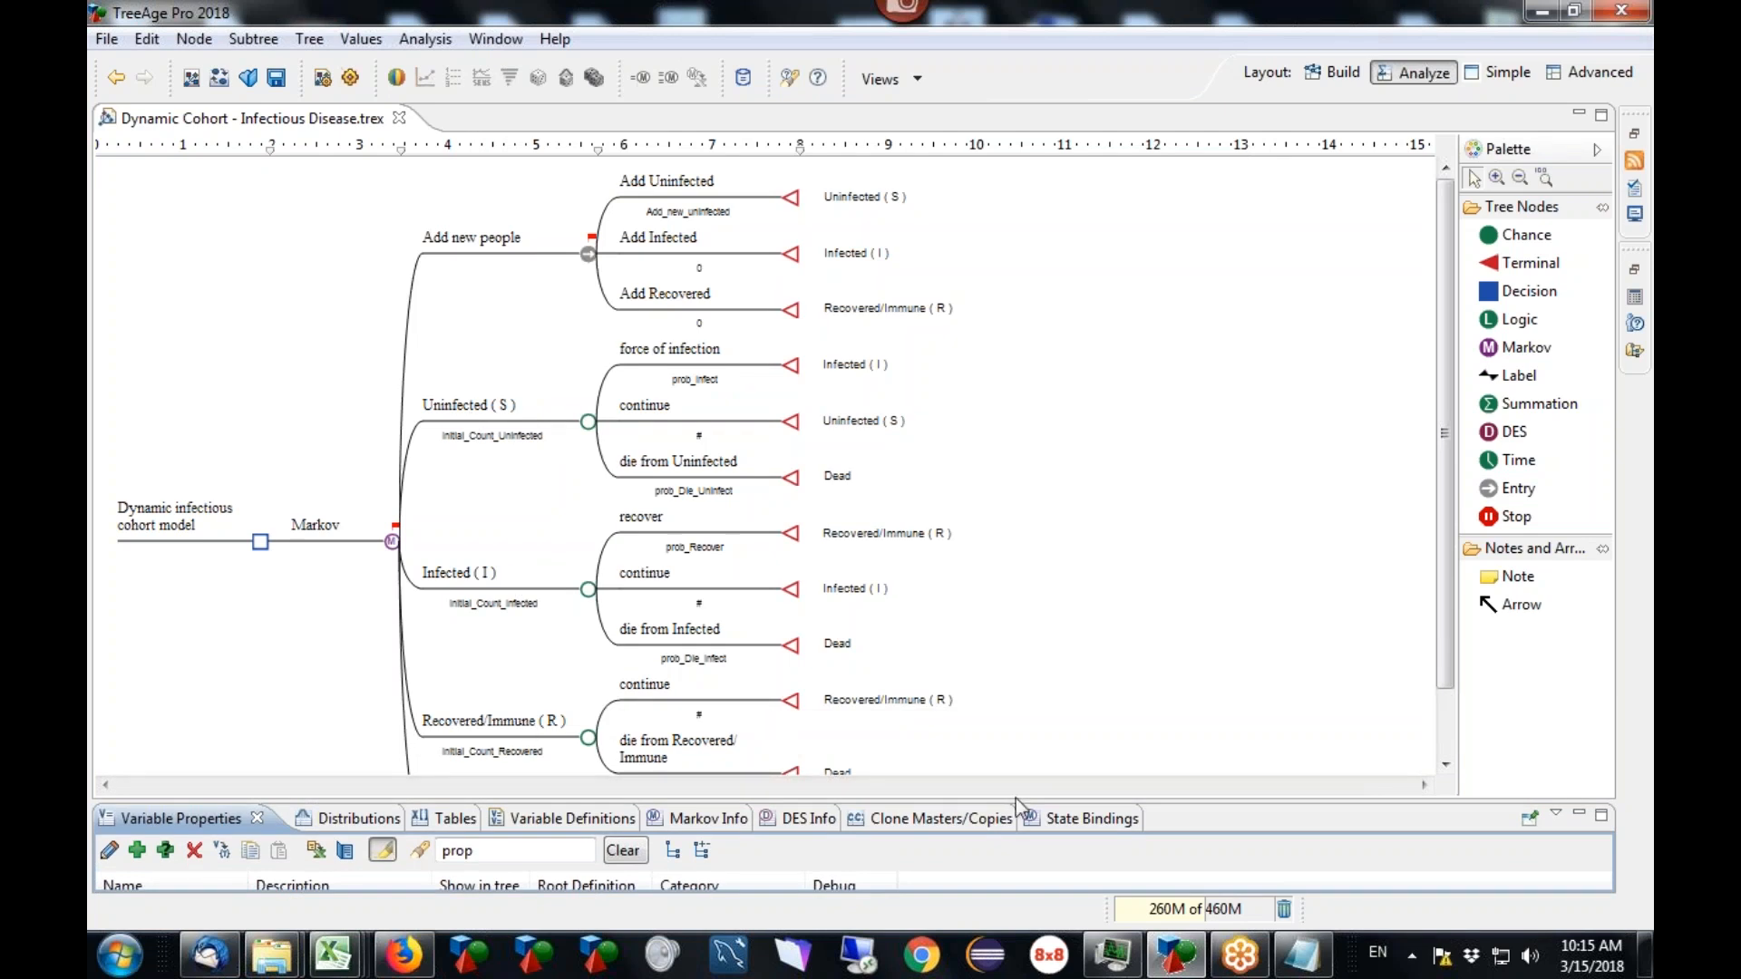
{"action": "left_click_drag", "start_coordinate": [1216, 804], "coordinate": [1184, 533]}
{"action": "left_click", "coordinate": [623, 582]}
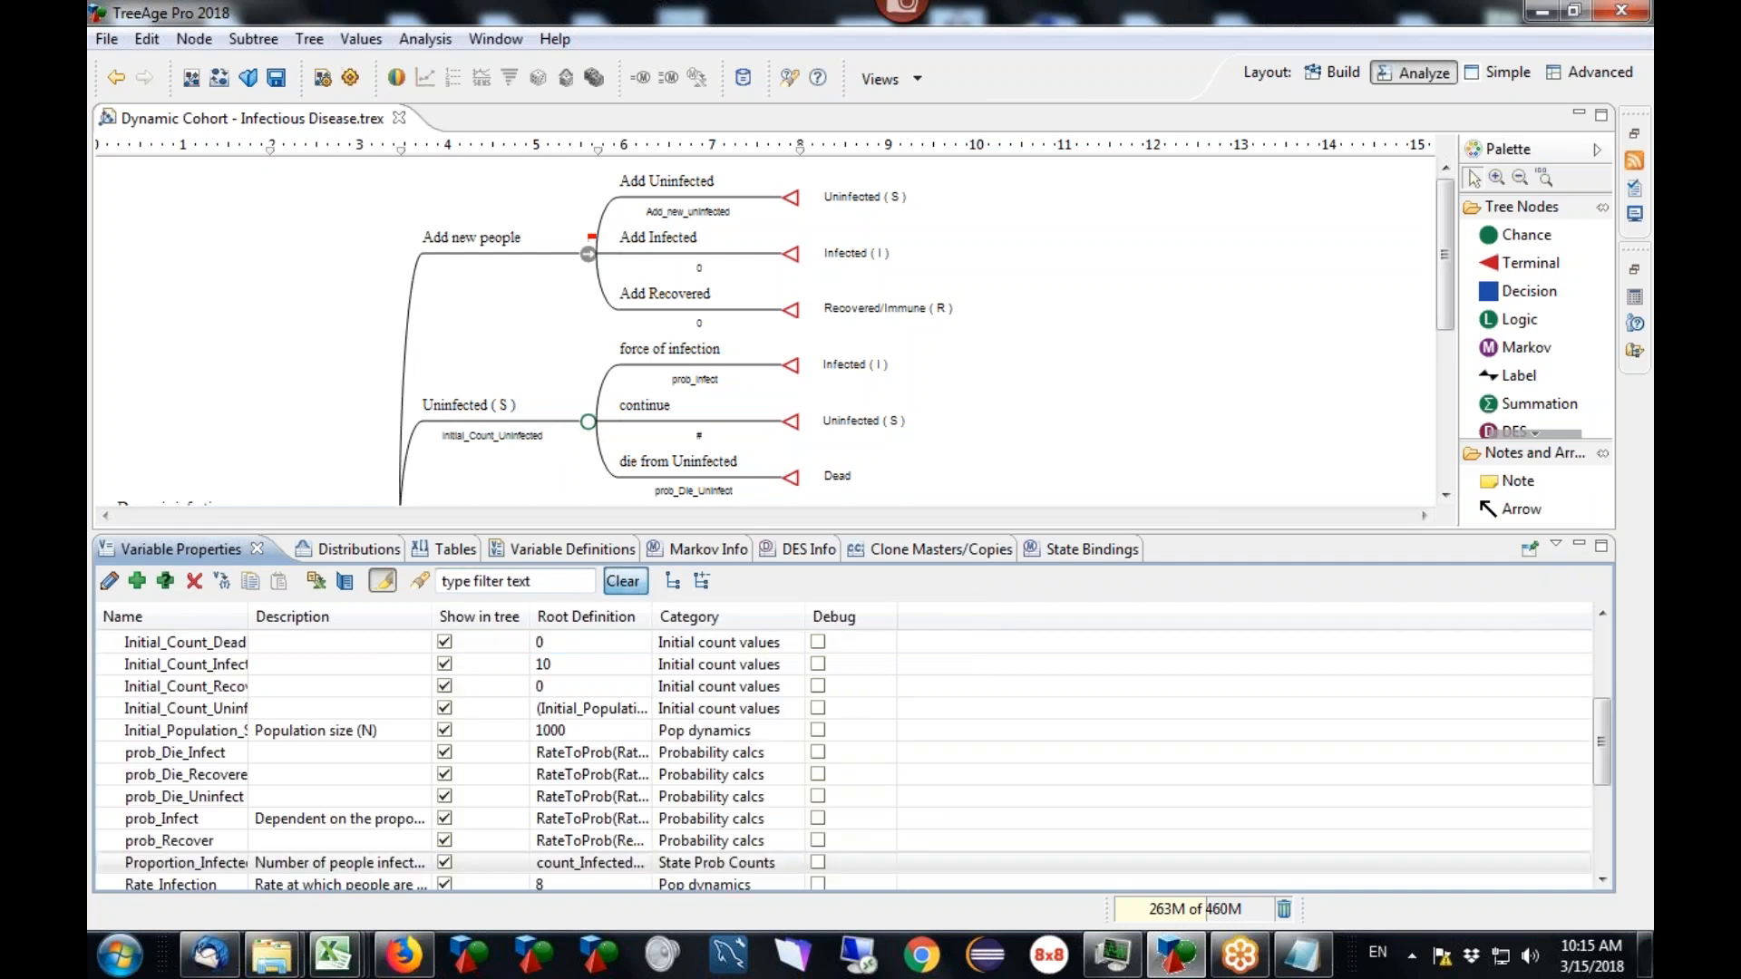
{"action": "left_click", "coordinate": [539, 580]}
{"action": "type", "text": "count"}
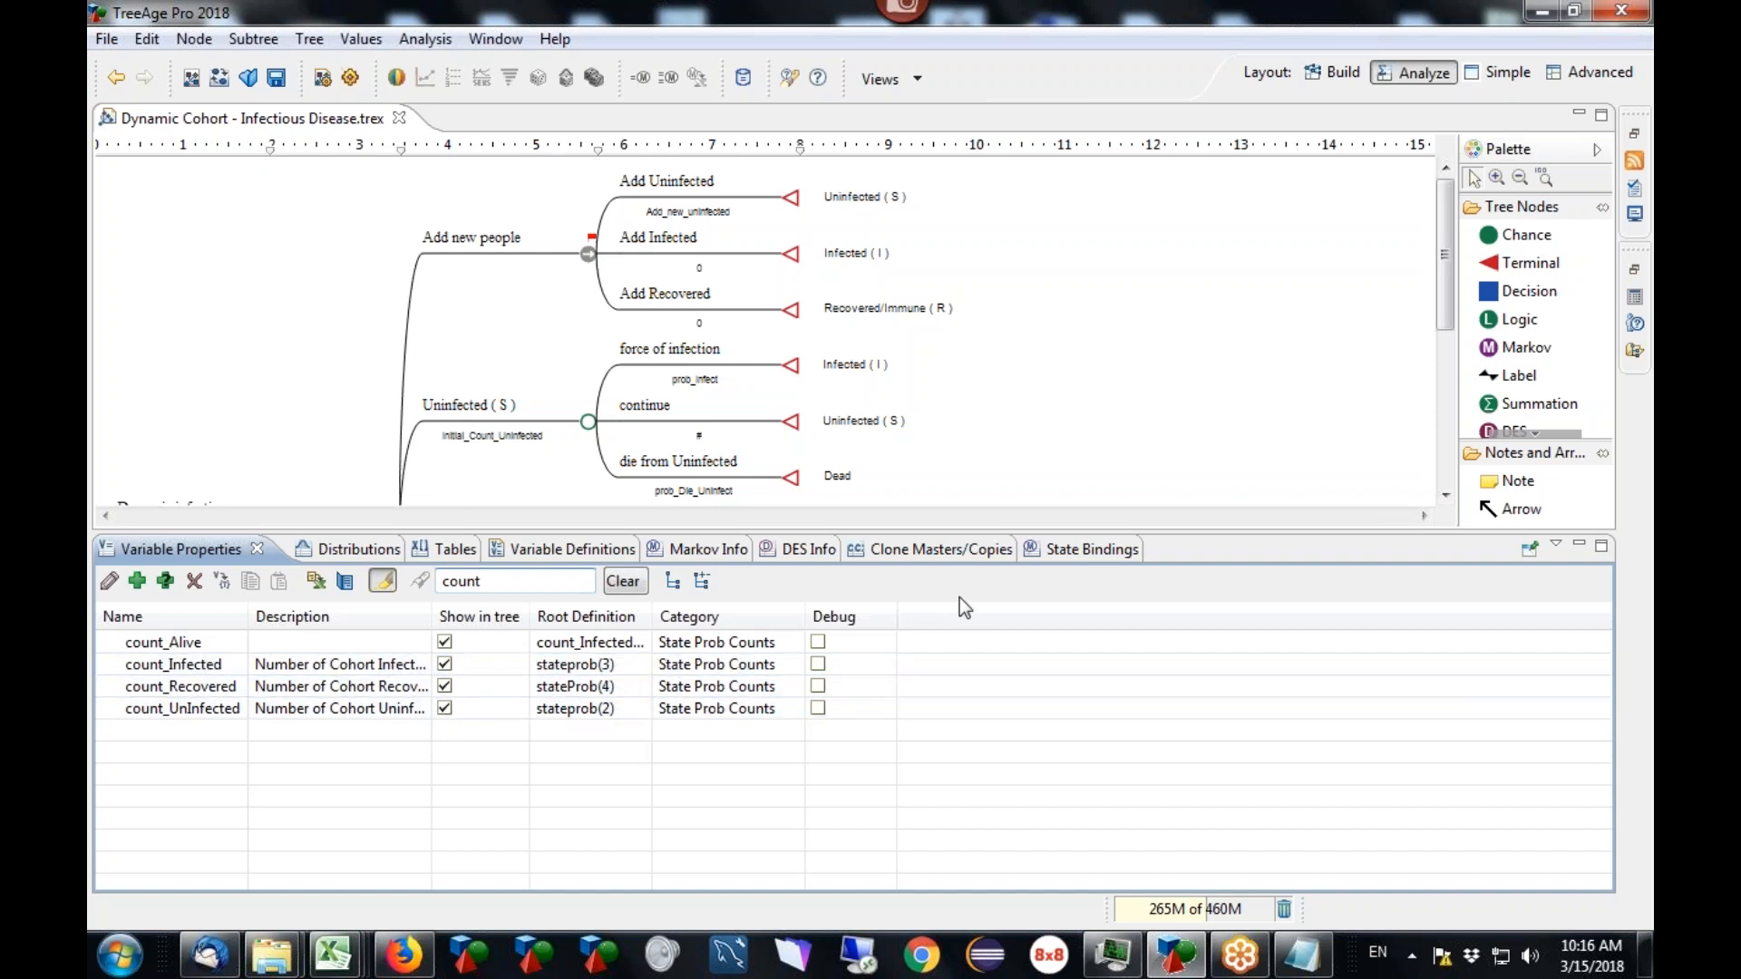
Step: Widen the root definition column, compare the count variables' definitions with the tree's states, and hide the variable properties
{"action": "left_click_drag", "start_coordinate": [1171, 535], "coordinate": [1171, 695]}
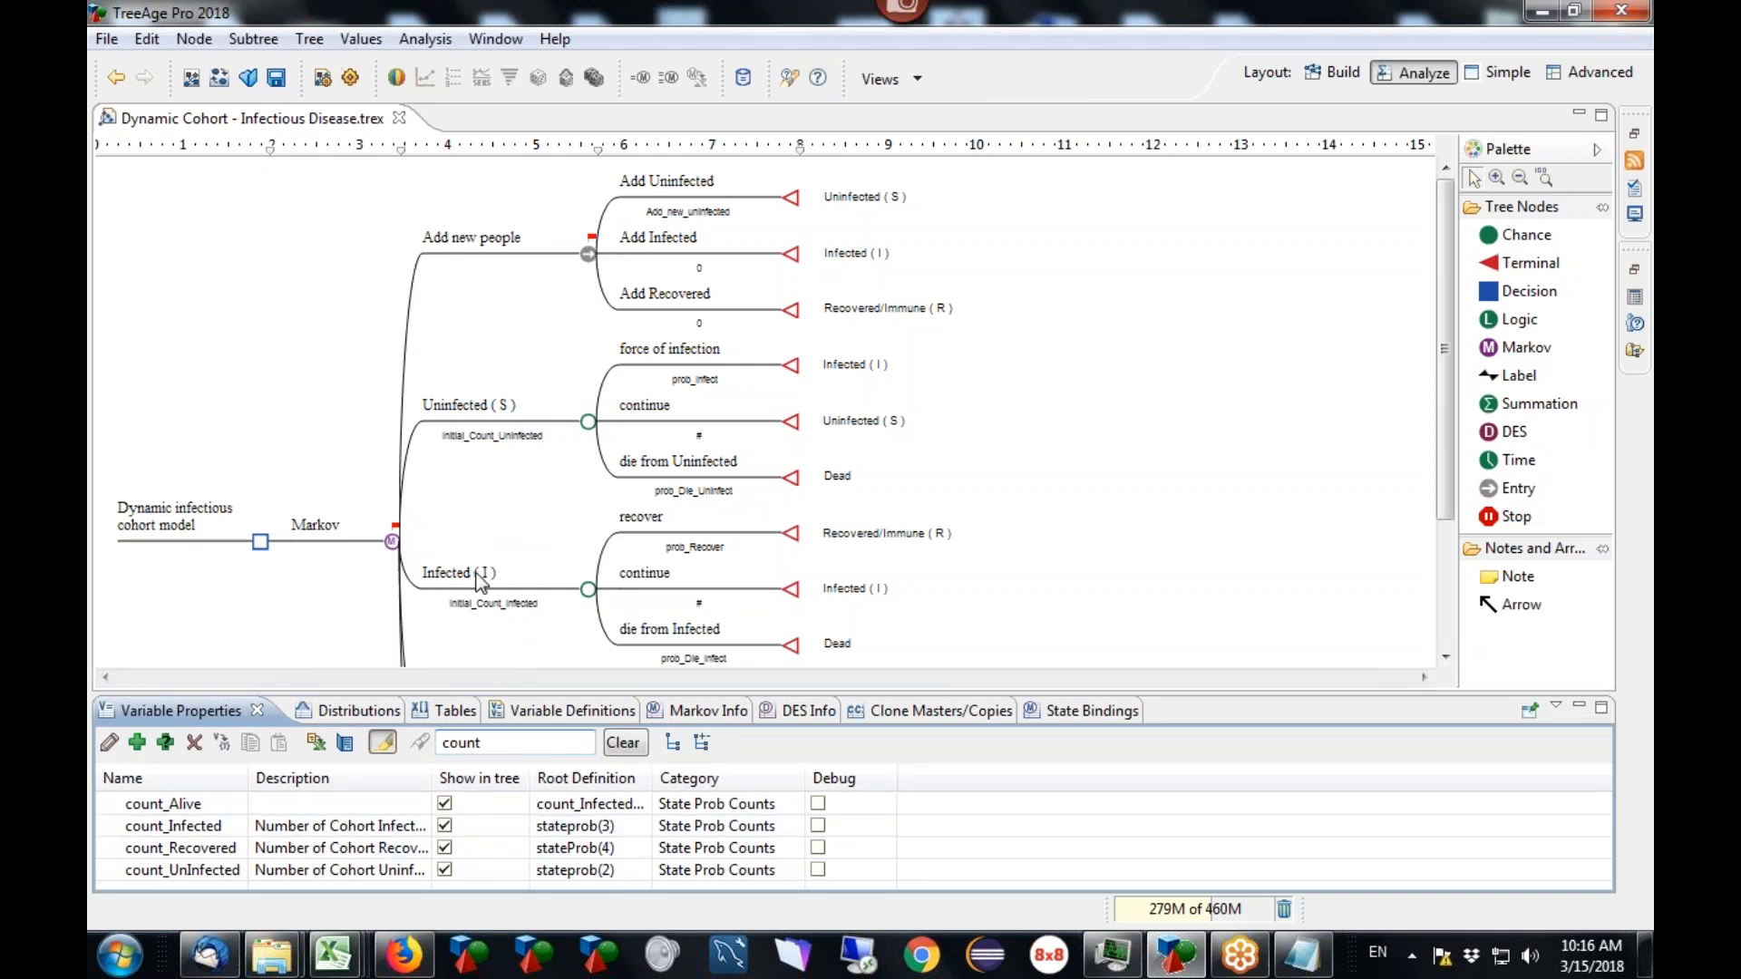
{"action": "scroll", "coordinate": [1447, 492], "scroll_direction": "down", "scroll_amount": 3}
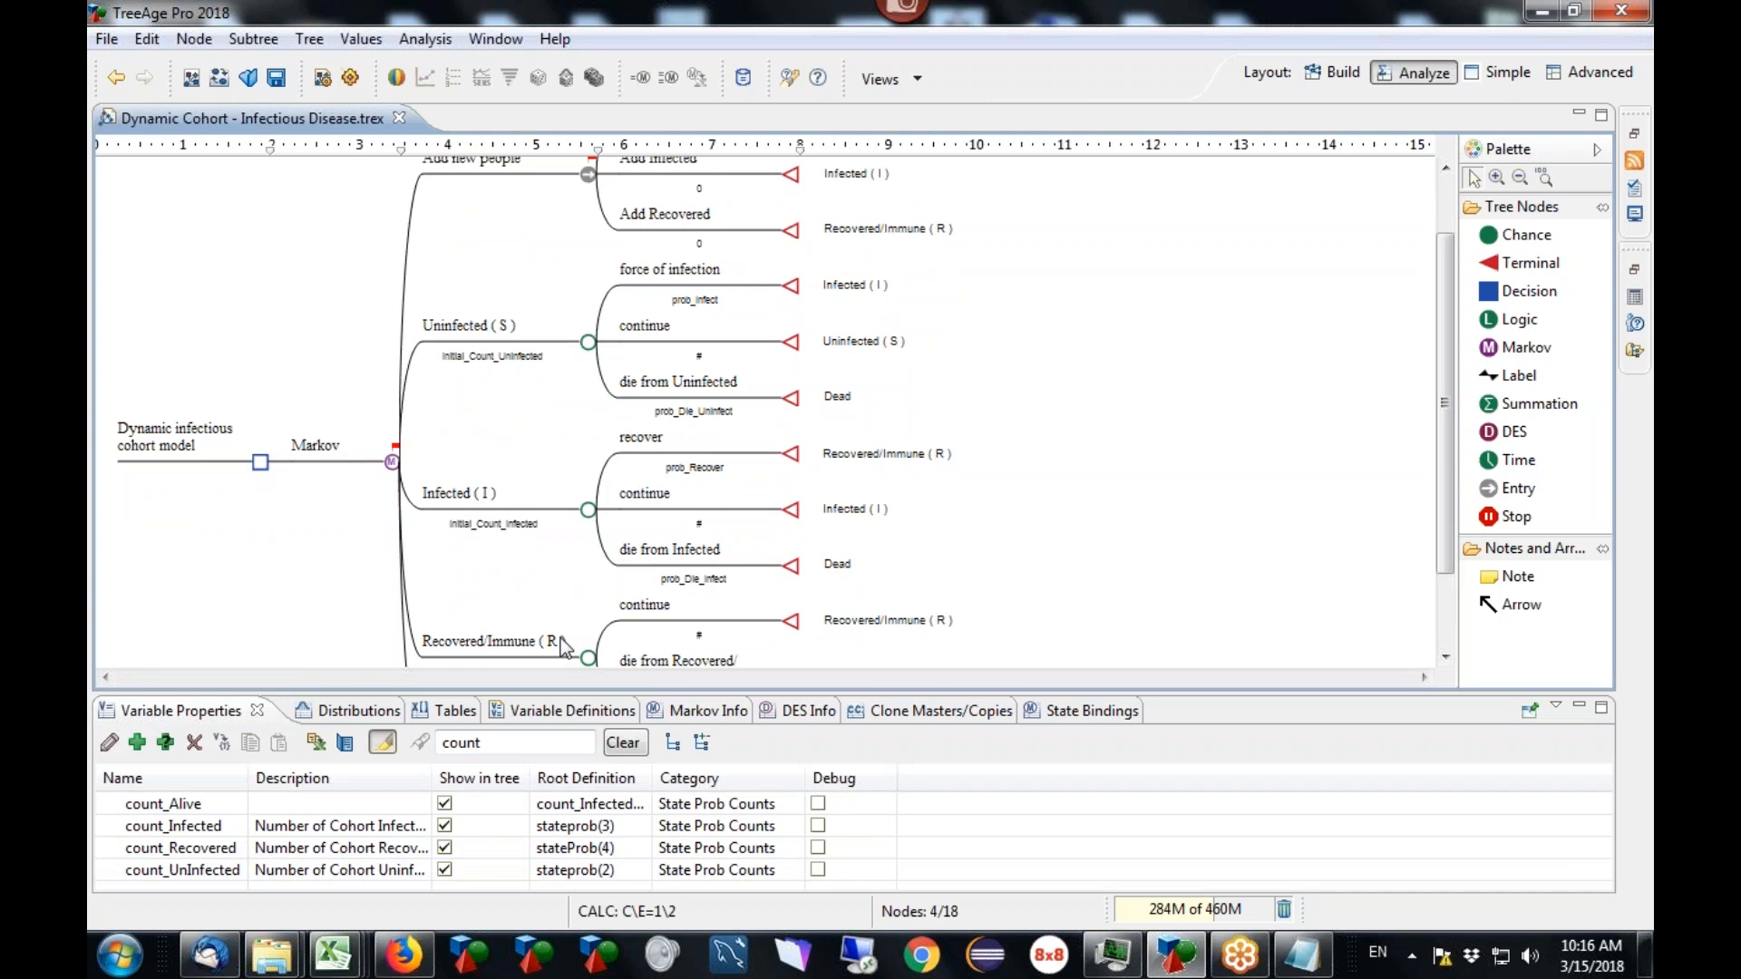
{"action": "left_click_drag", "start_coordinate": [651, 778], "coordinate": [932, 778]}
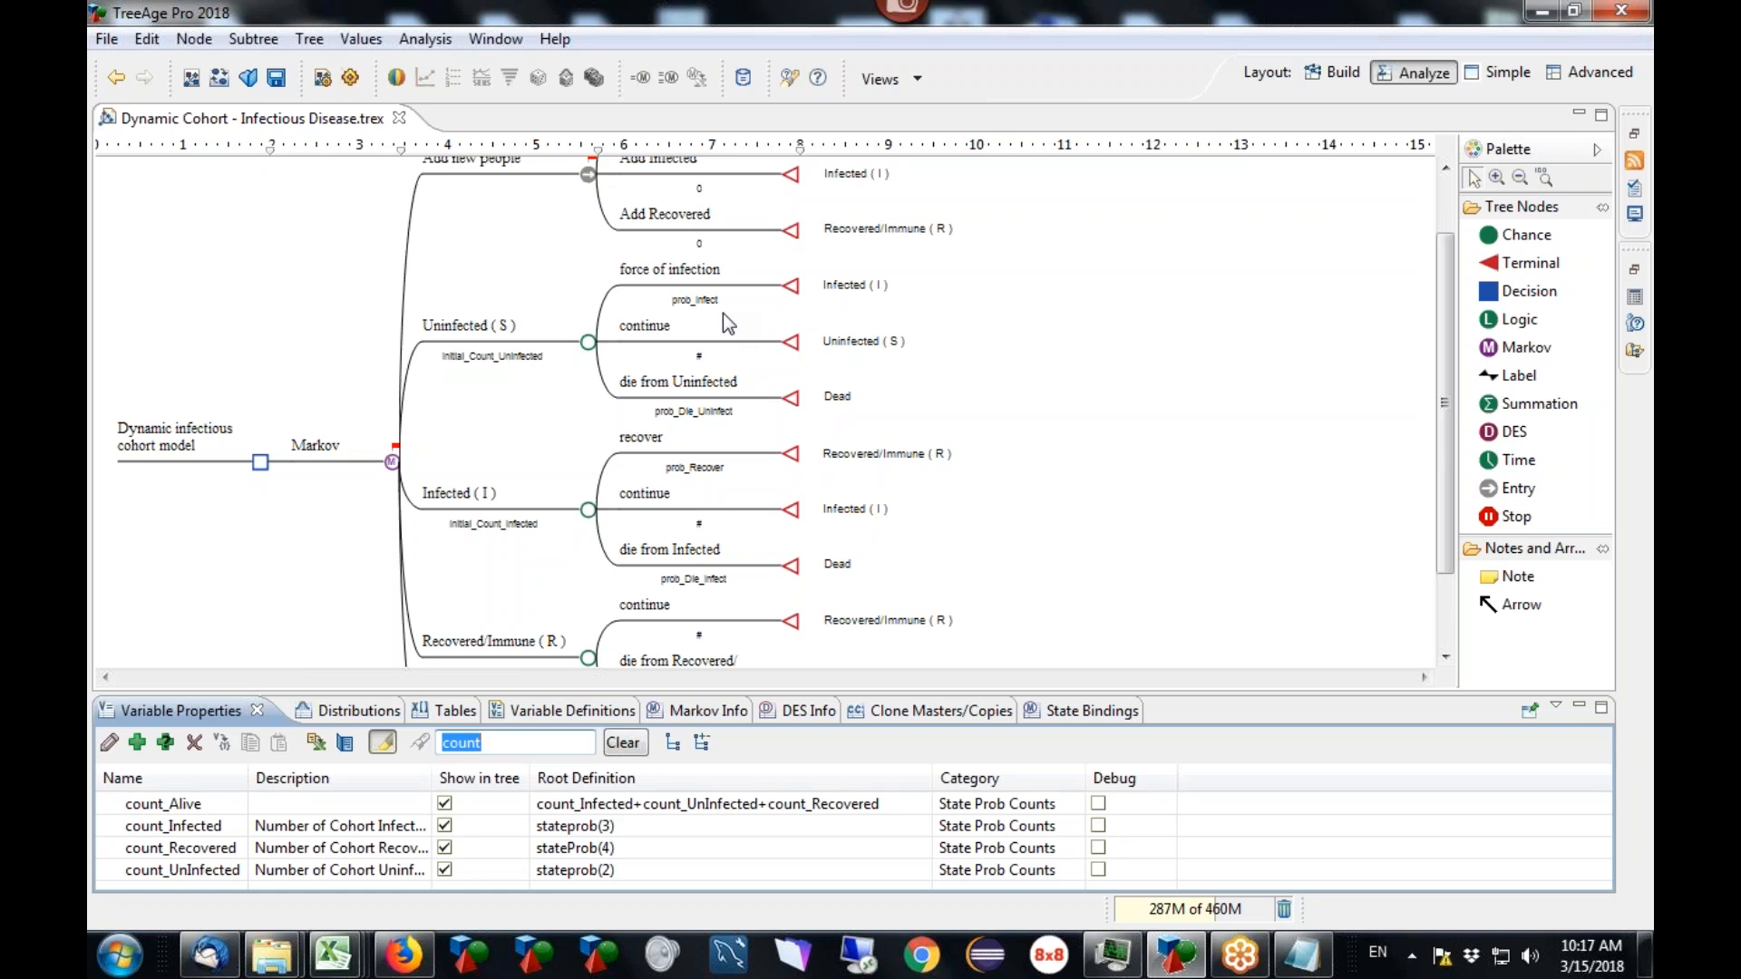
{"action": "left_click", "coordinate": [1580, 707]}
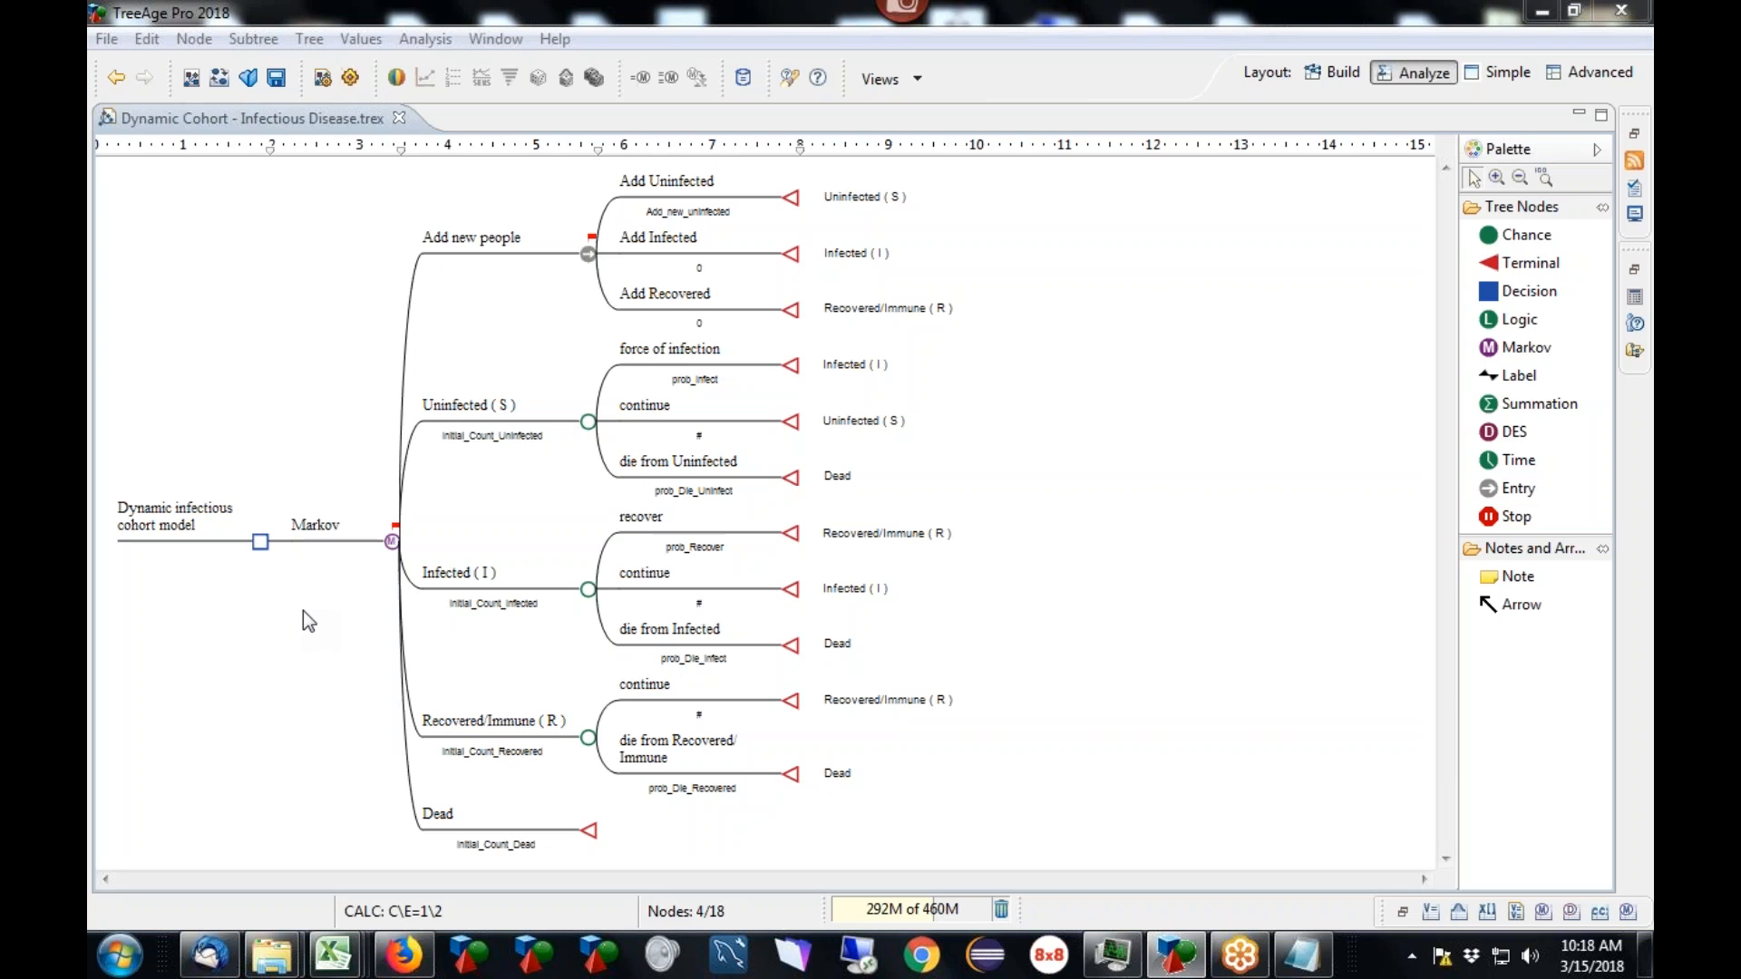
Step: Run the extended Markov cohort analysis at the Markov node and expand Add new people for stages 0 and 1 and Uninfected (S) for stage 0
{"action": "left_click", "coordinate": [391, 543]}
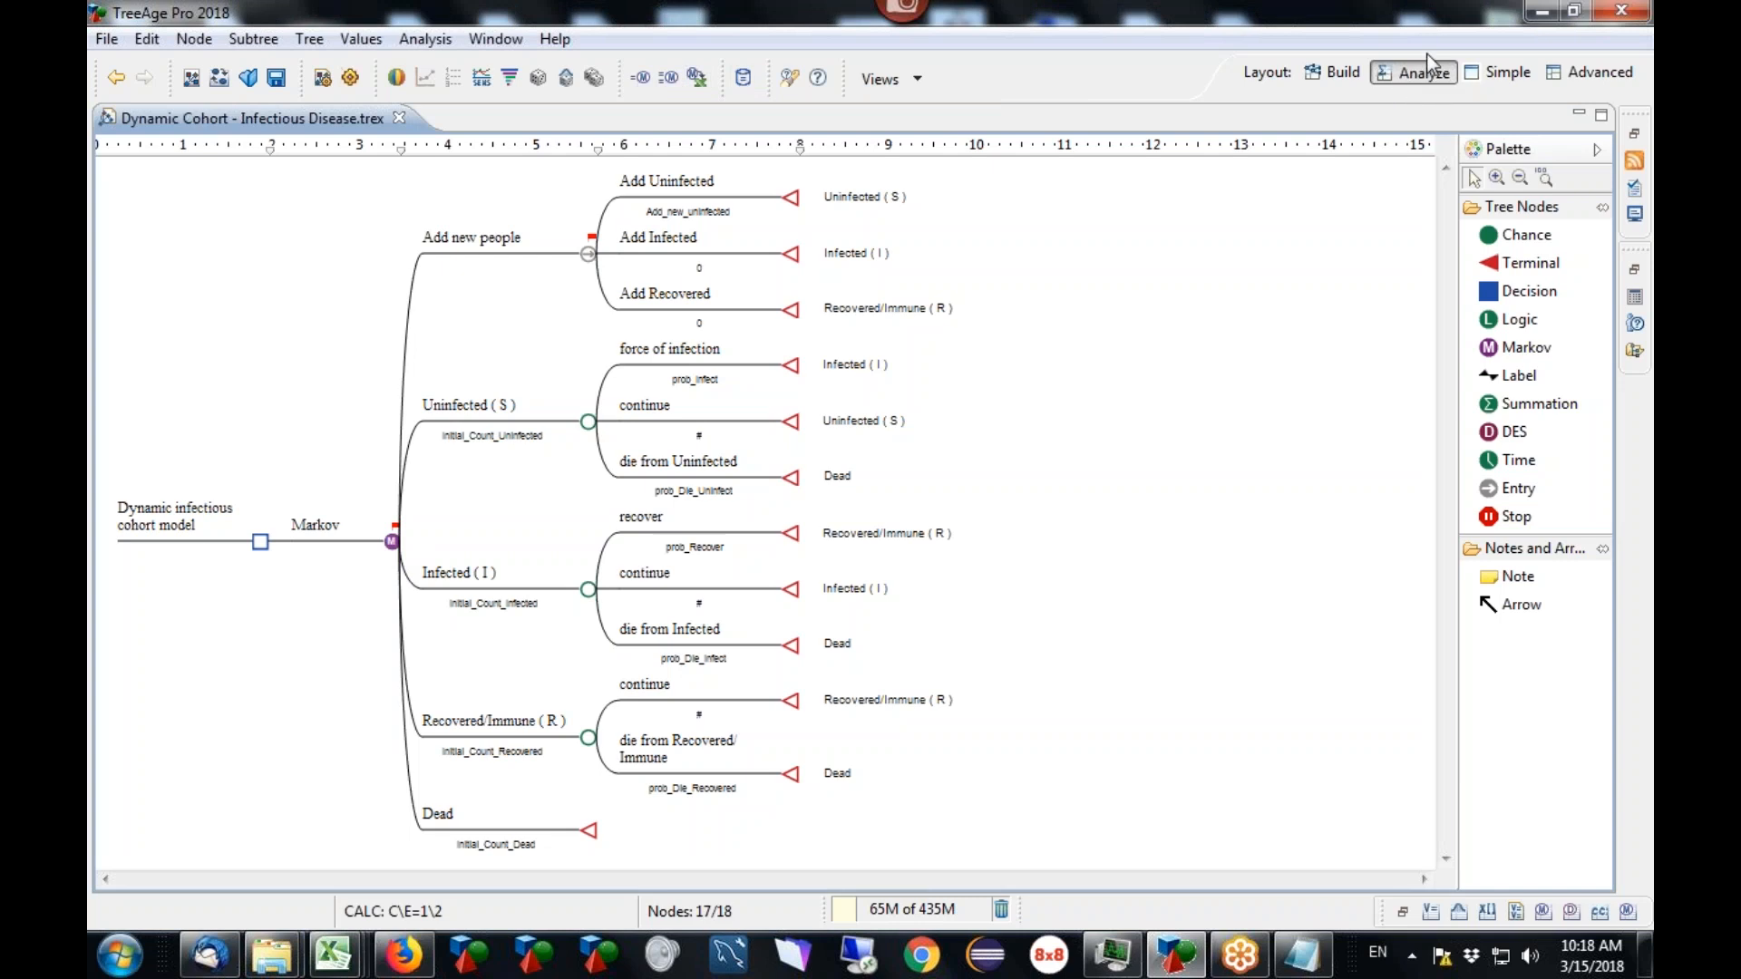
{"action": "left_click", "coordinate": [671, 78]}
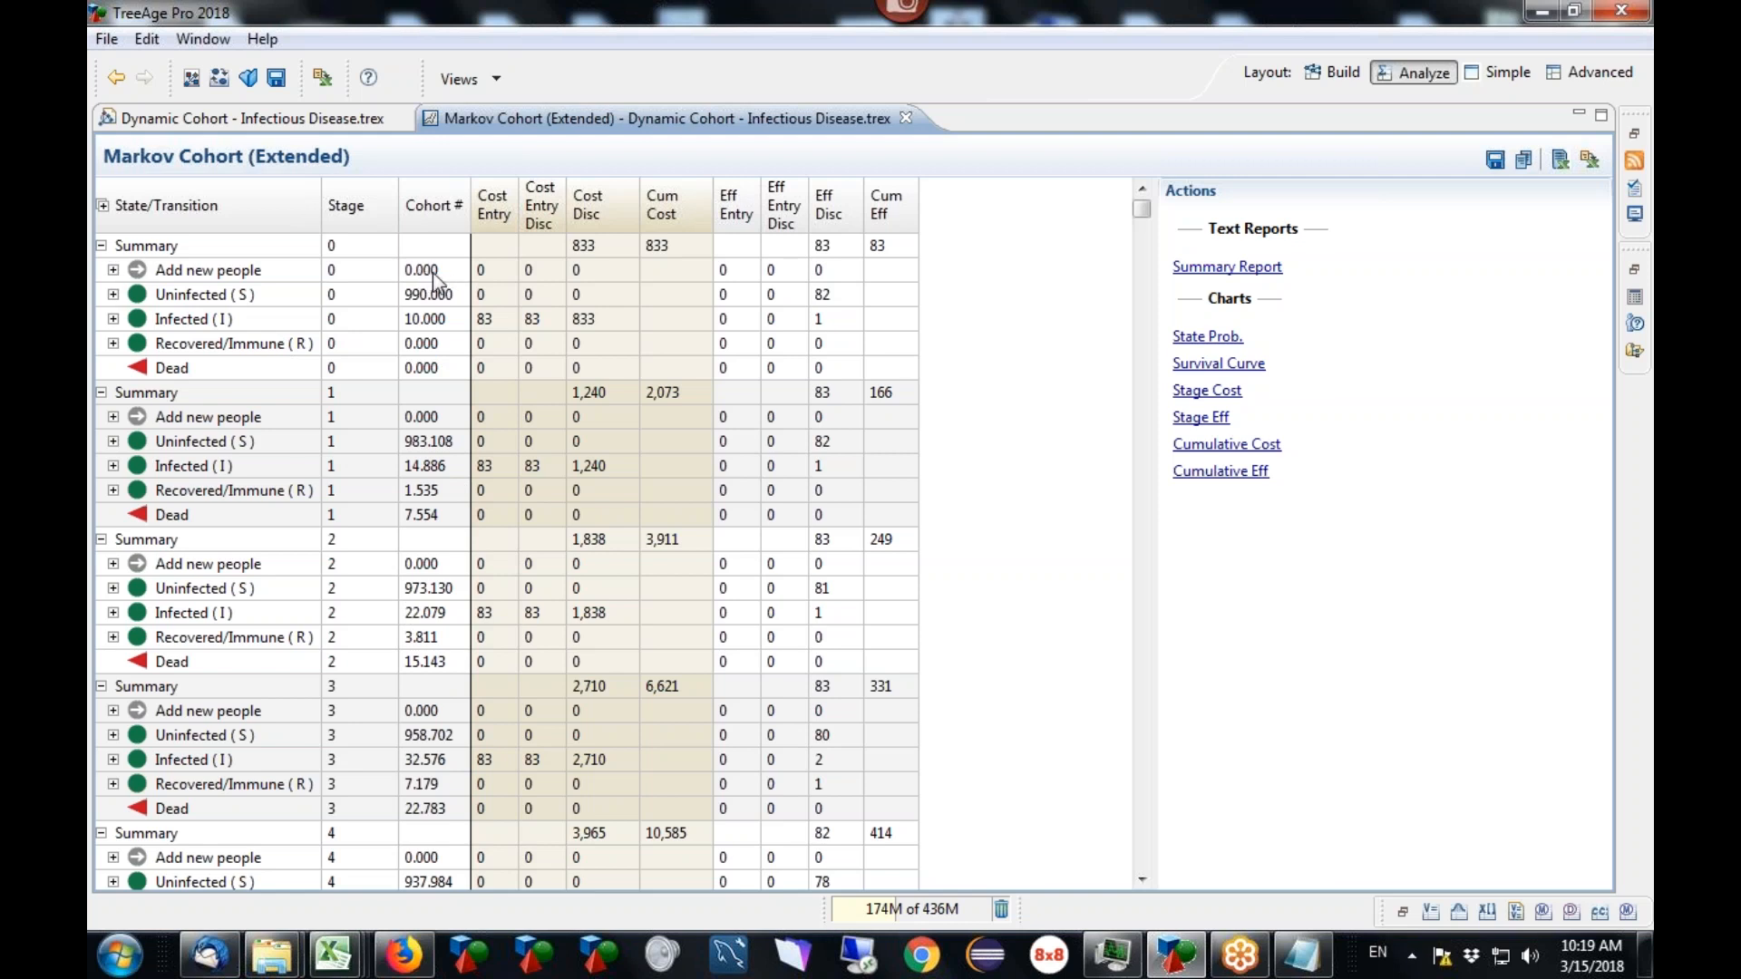
{"action": "left_click", "coordinate": [113, 270]}
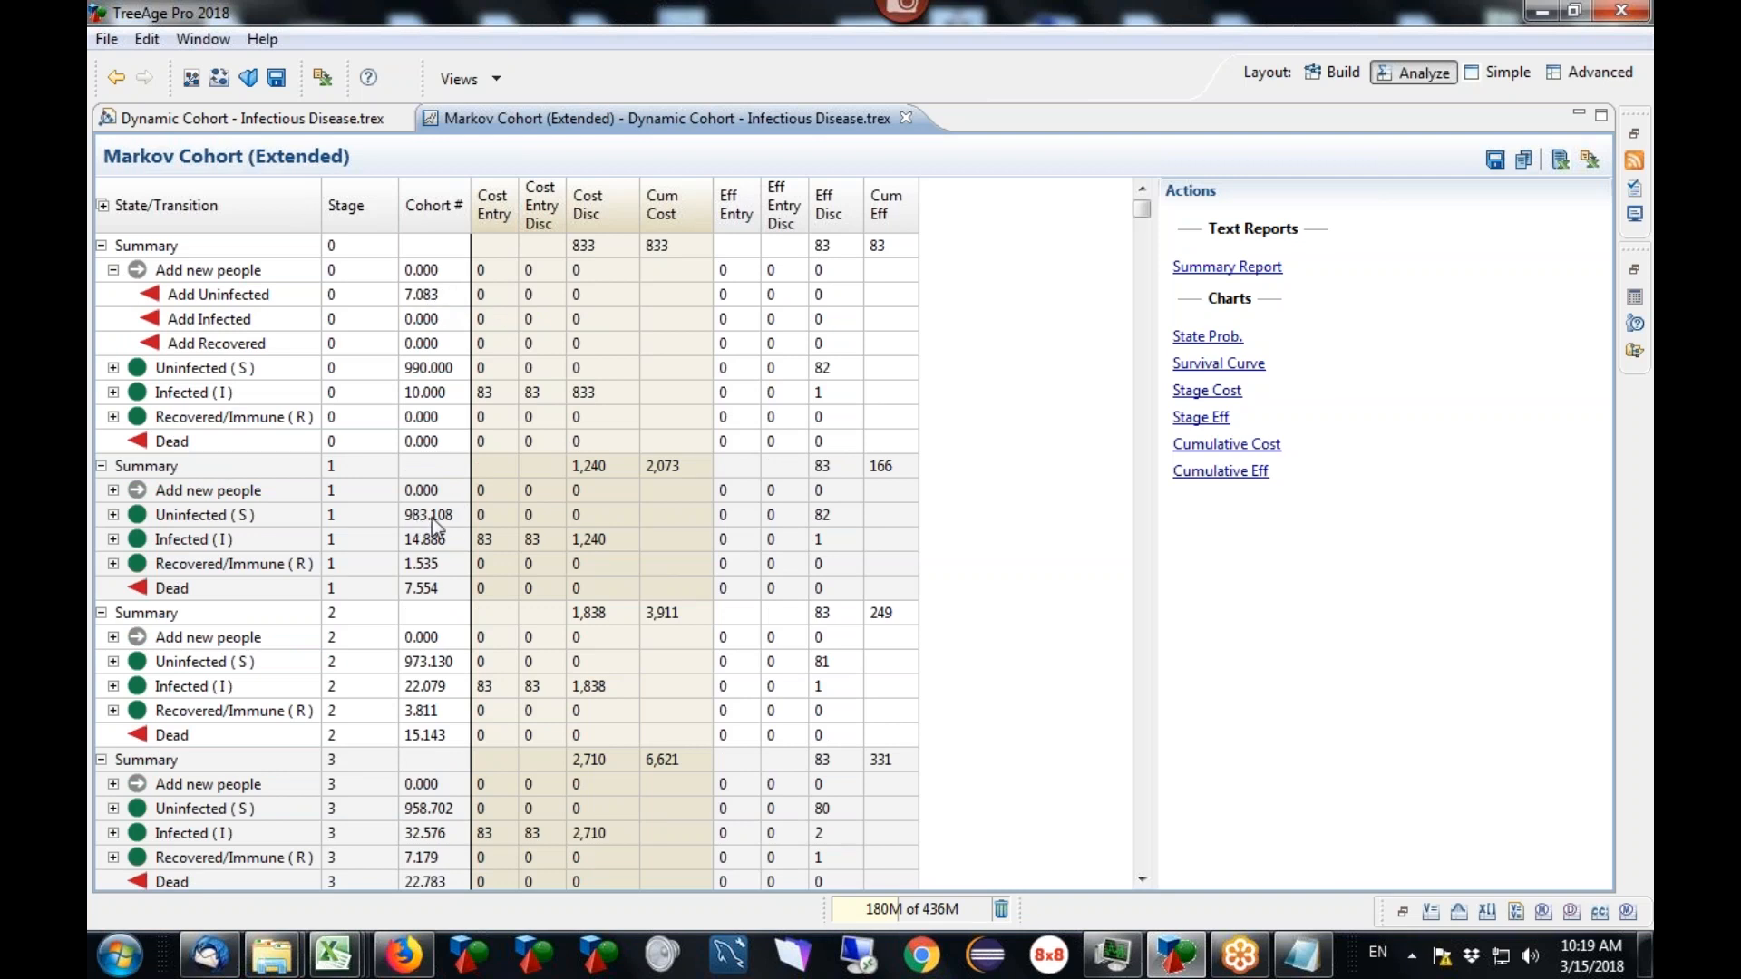
{"action": "left_click", "coordinate": [112, 368]}
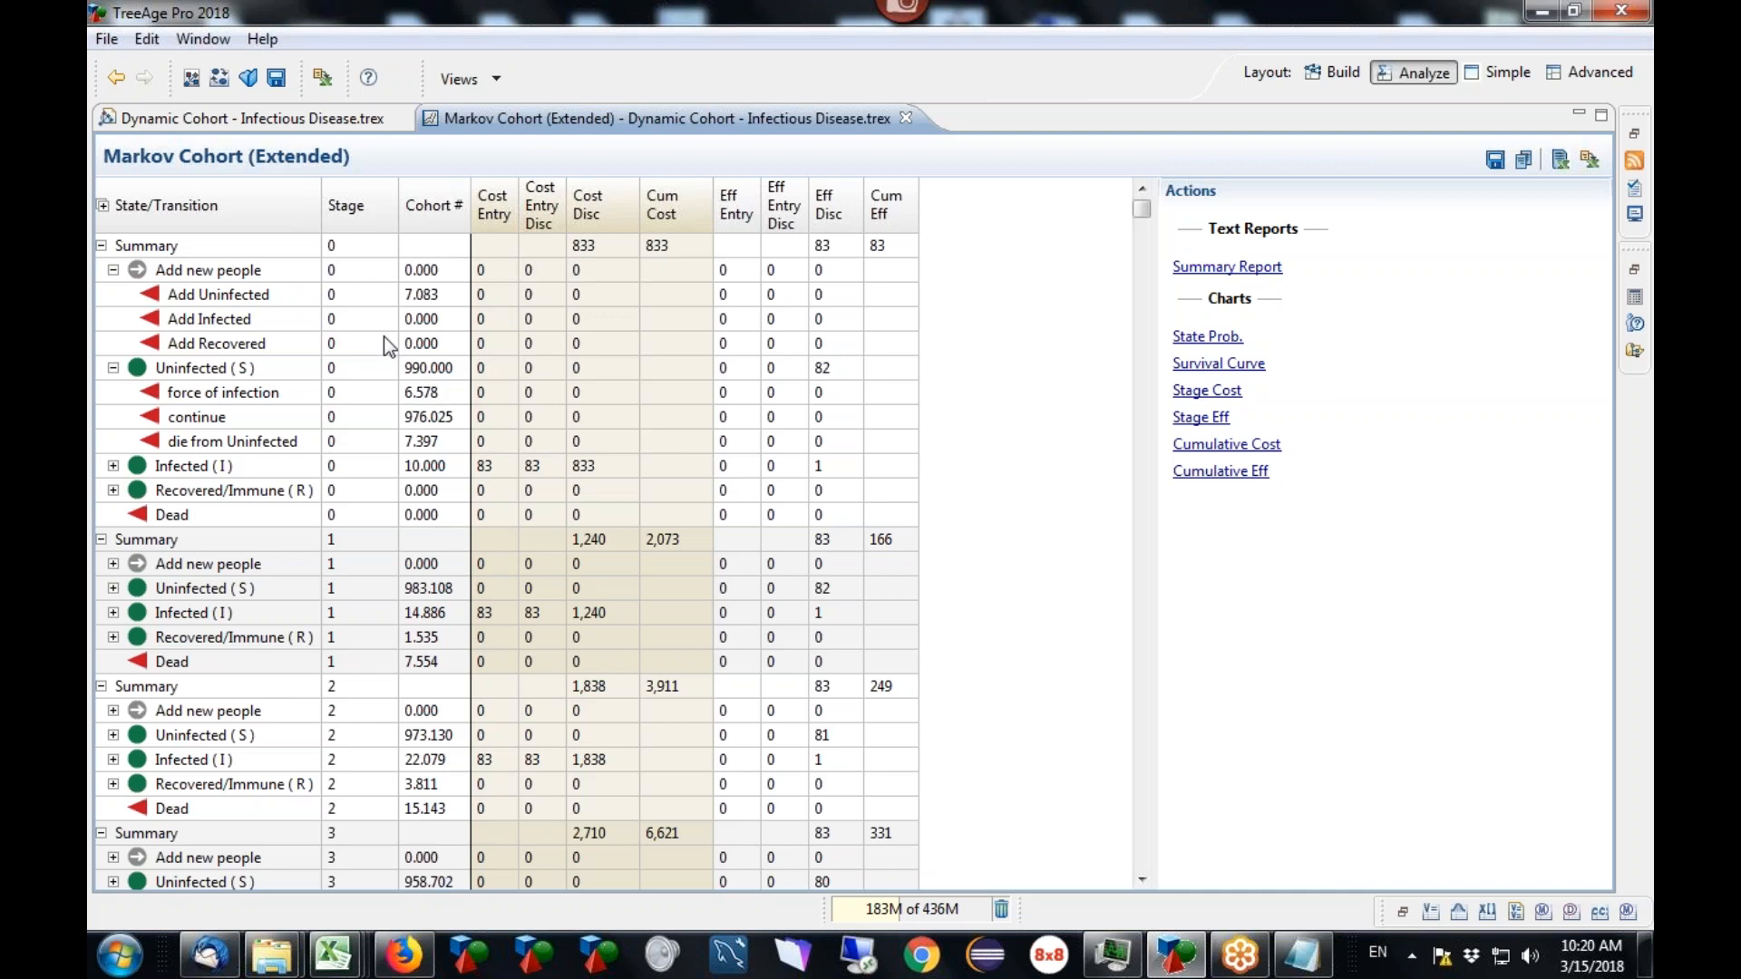
{"action": "left_click", "coordinate": [114, 564]}
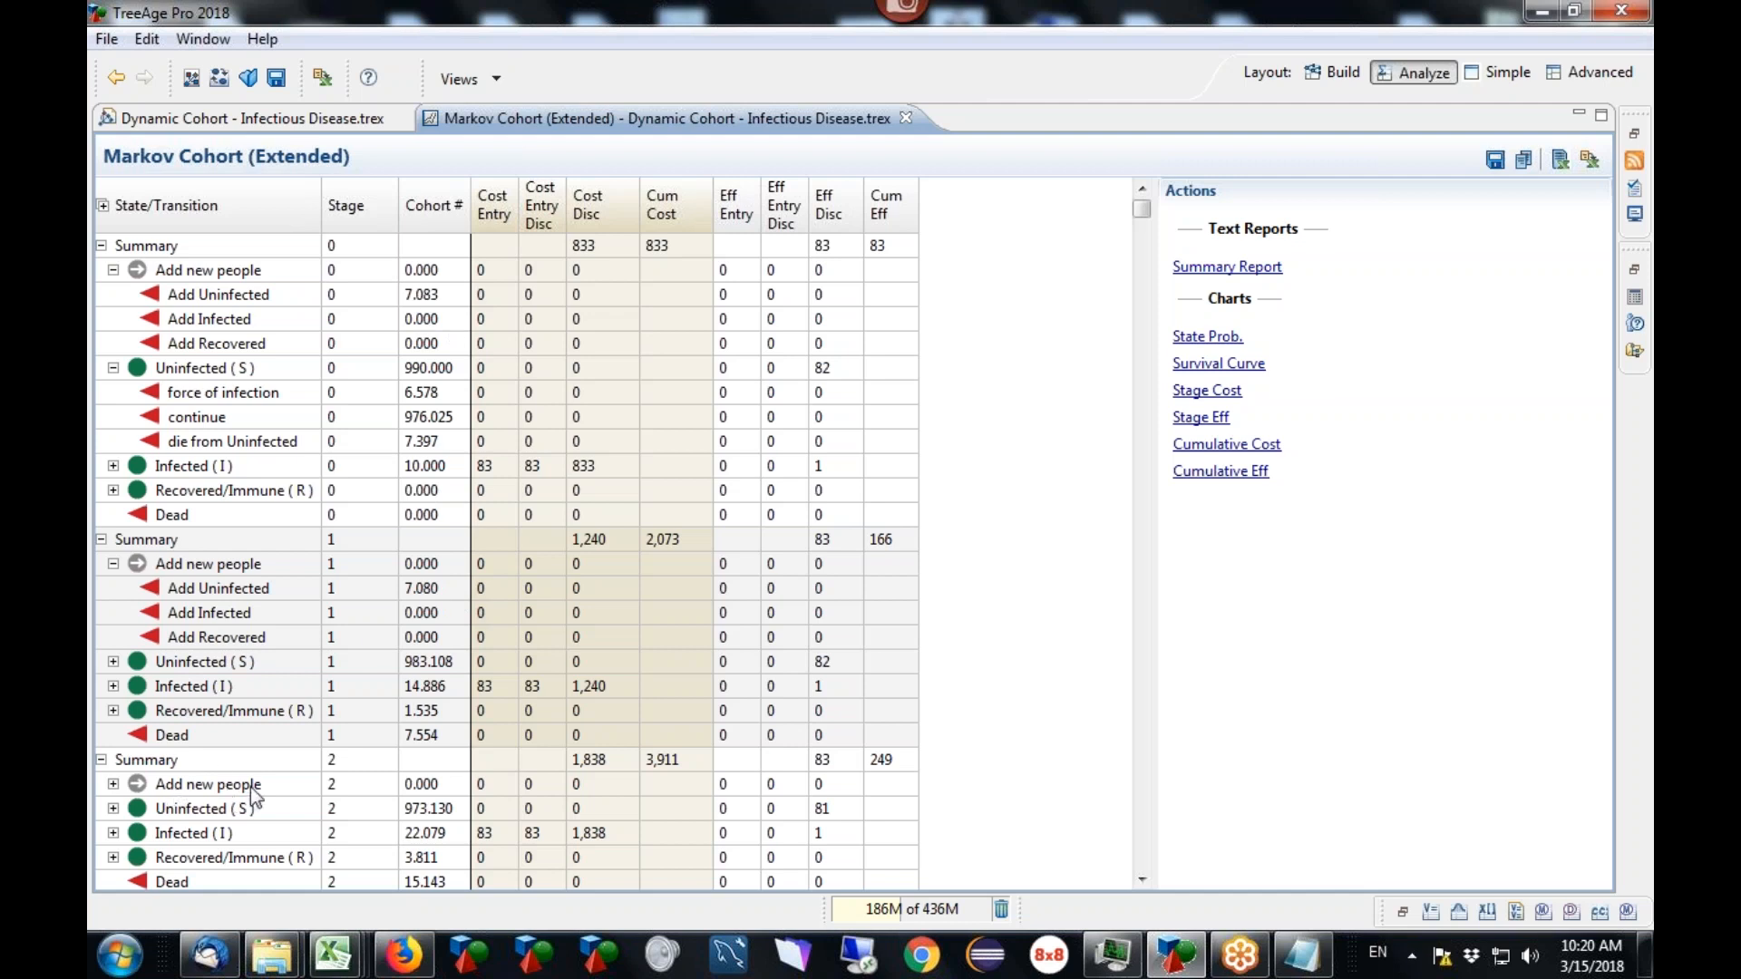
Step: Review the tree alongside the extended cohort report, compare that report with its summary report, and close the summary
{"action": "left_click", "coordinate": [332, 125]}
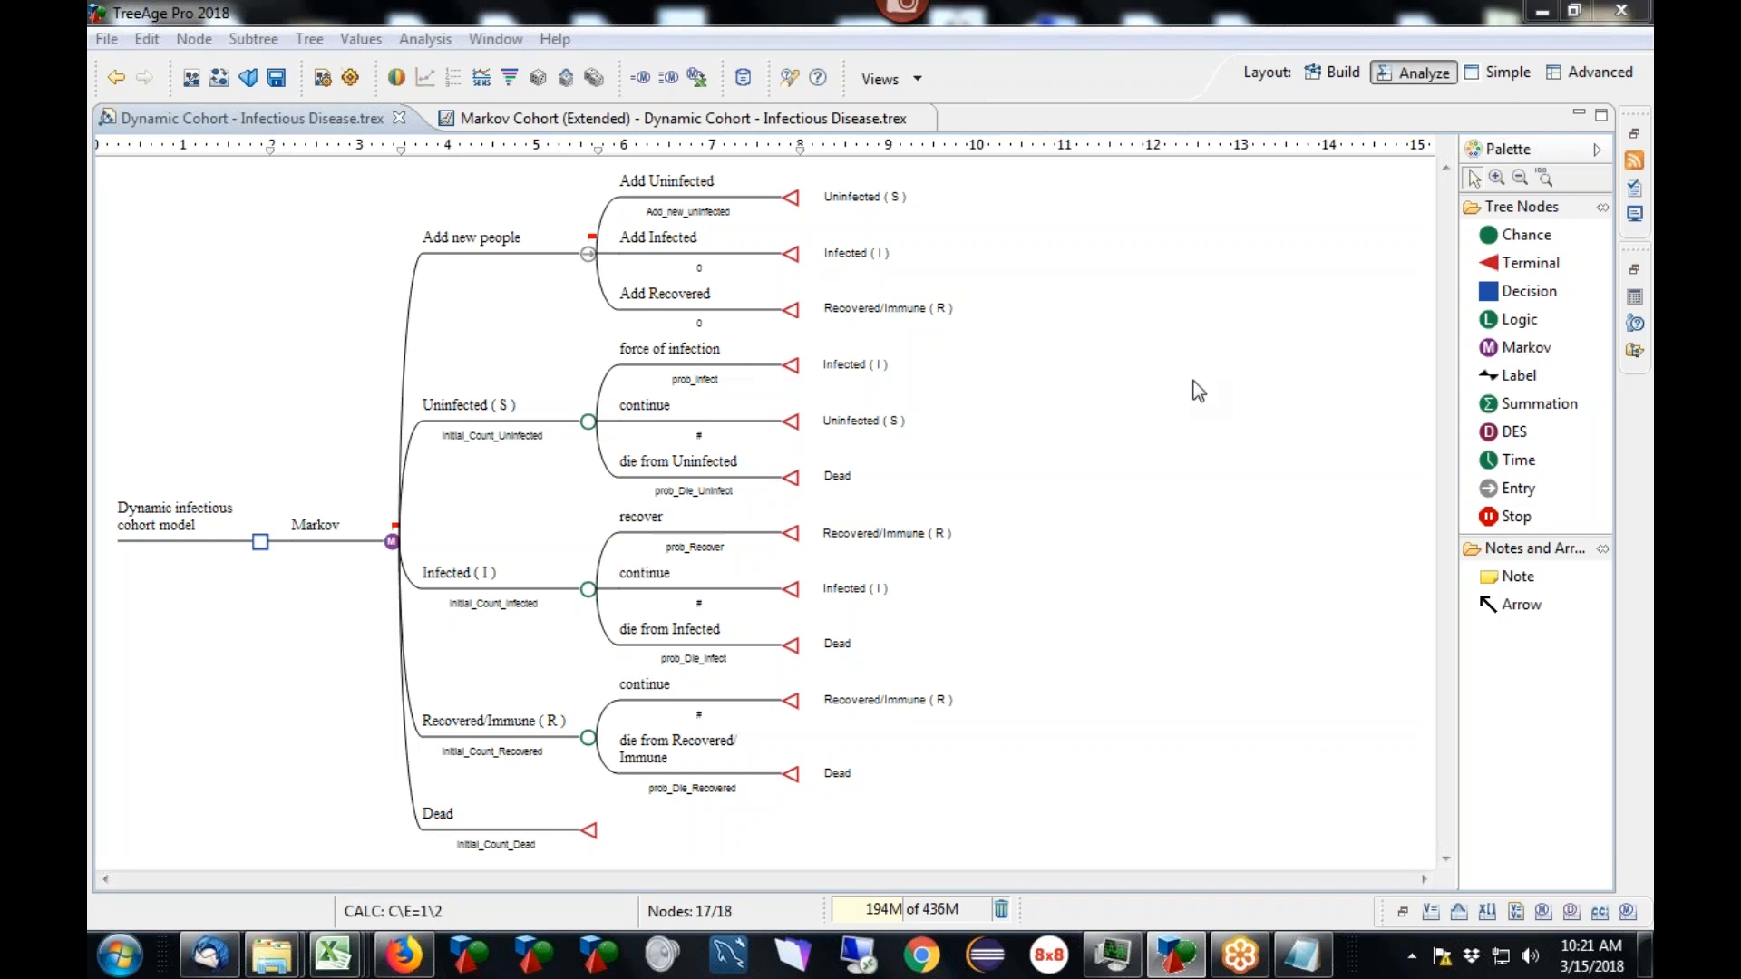
{"action": "left_click", "coordinate": [721, 119]}
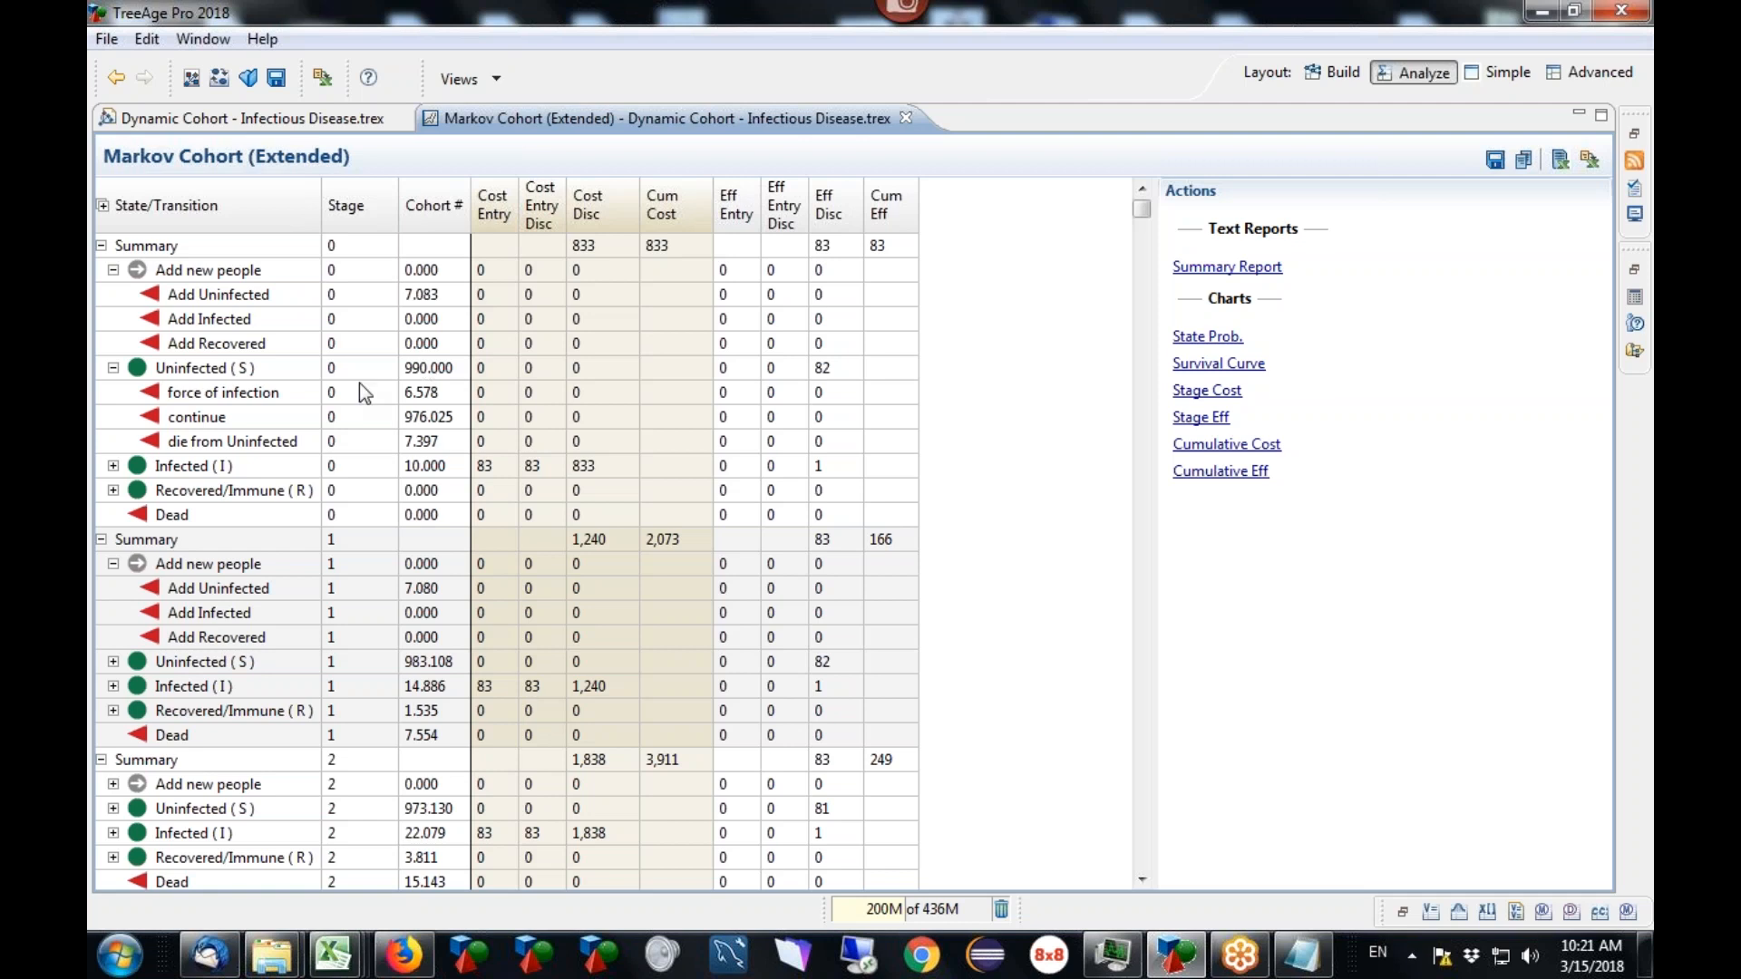
{"action": "left_click", "coordinate": [1236, 269]}
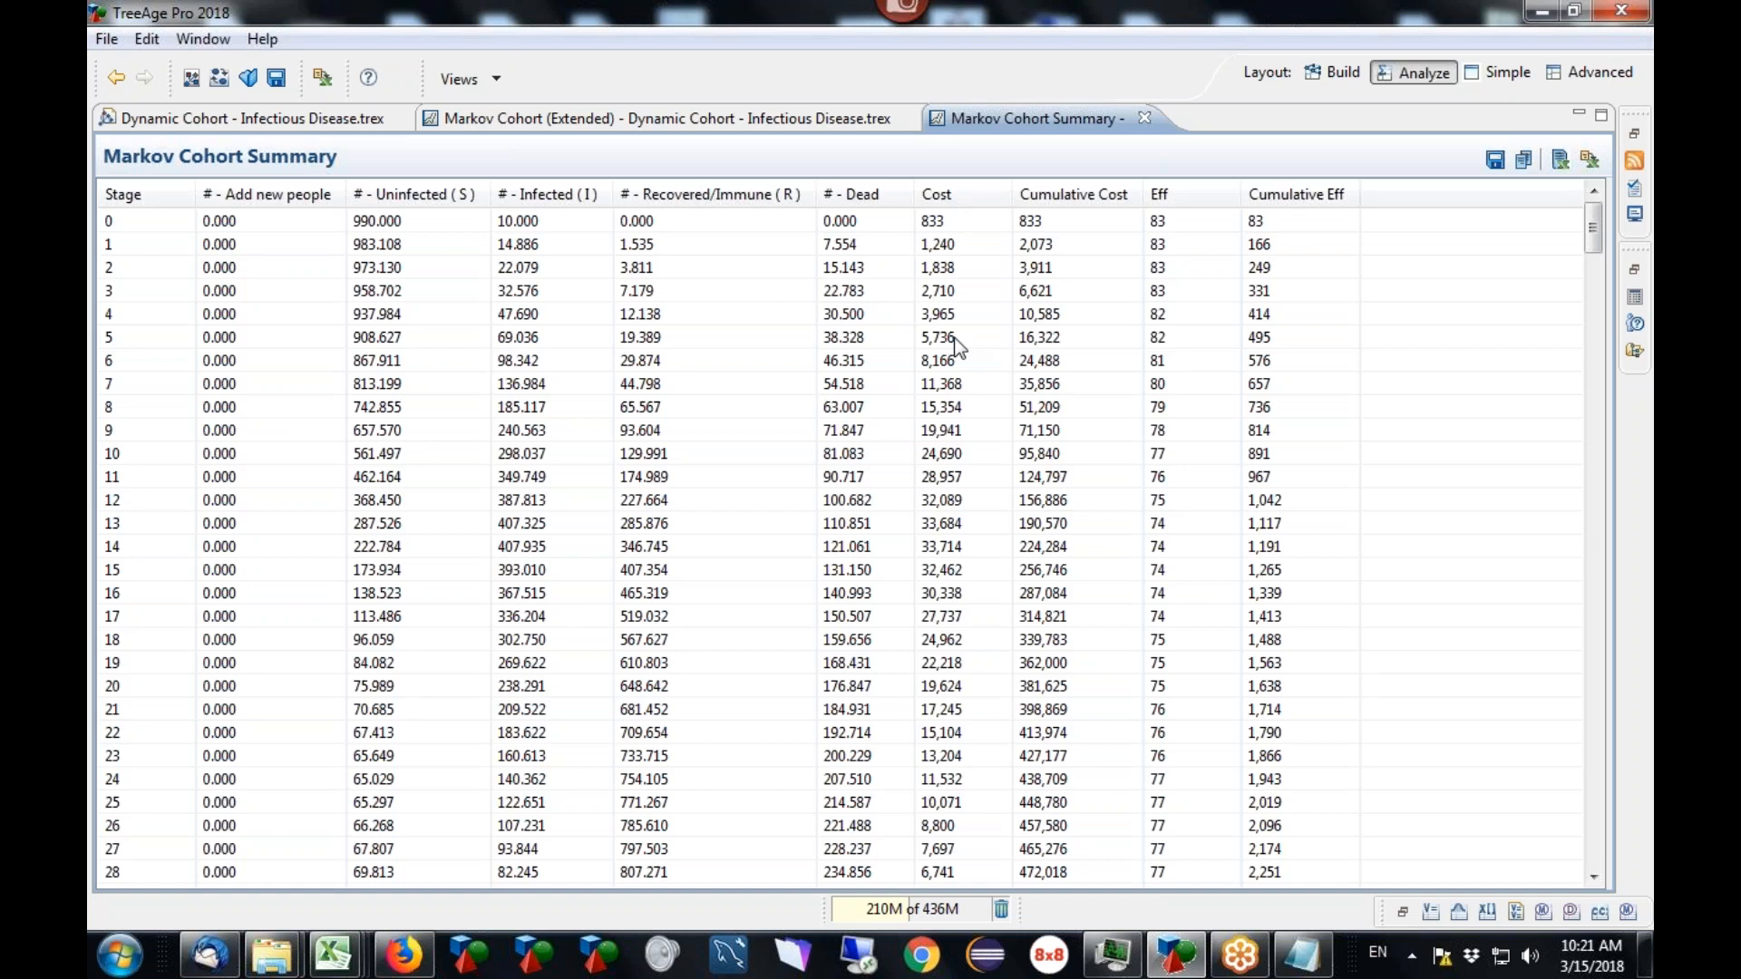
{"action": "left_click", "coordinate": [760, 125]}
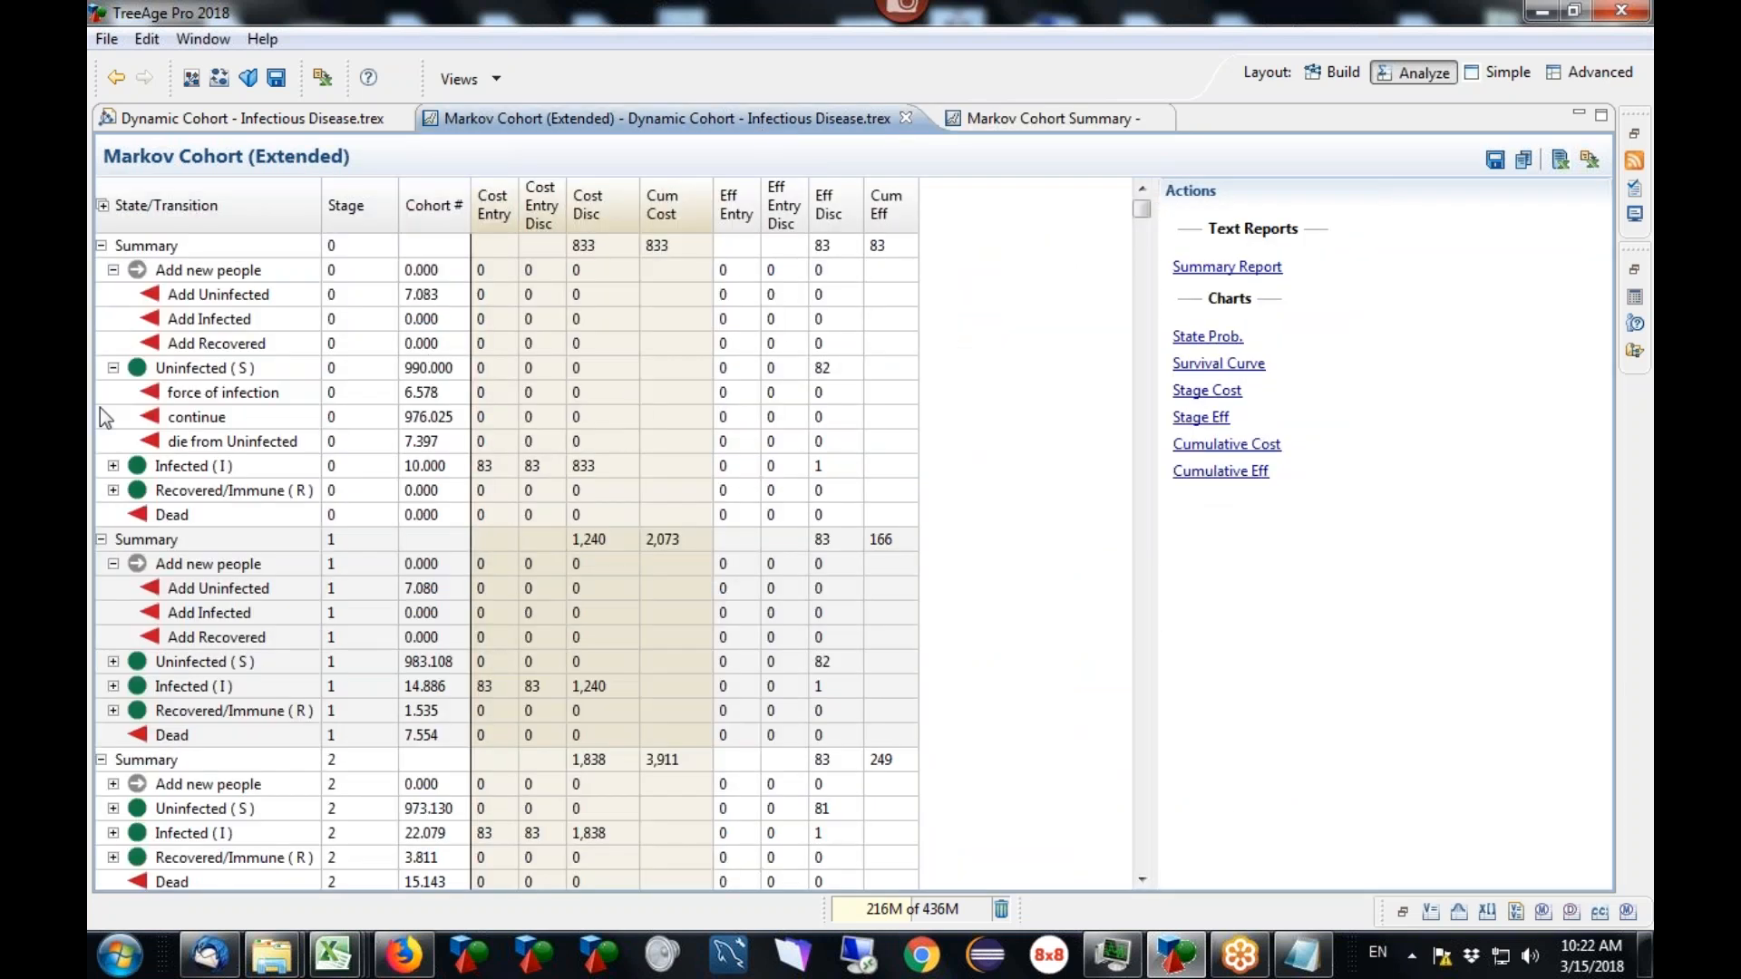
{"action": "left_click", "coordinate": [1048, 122]}
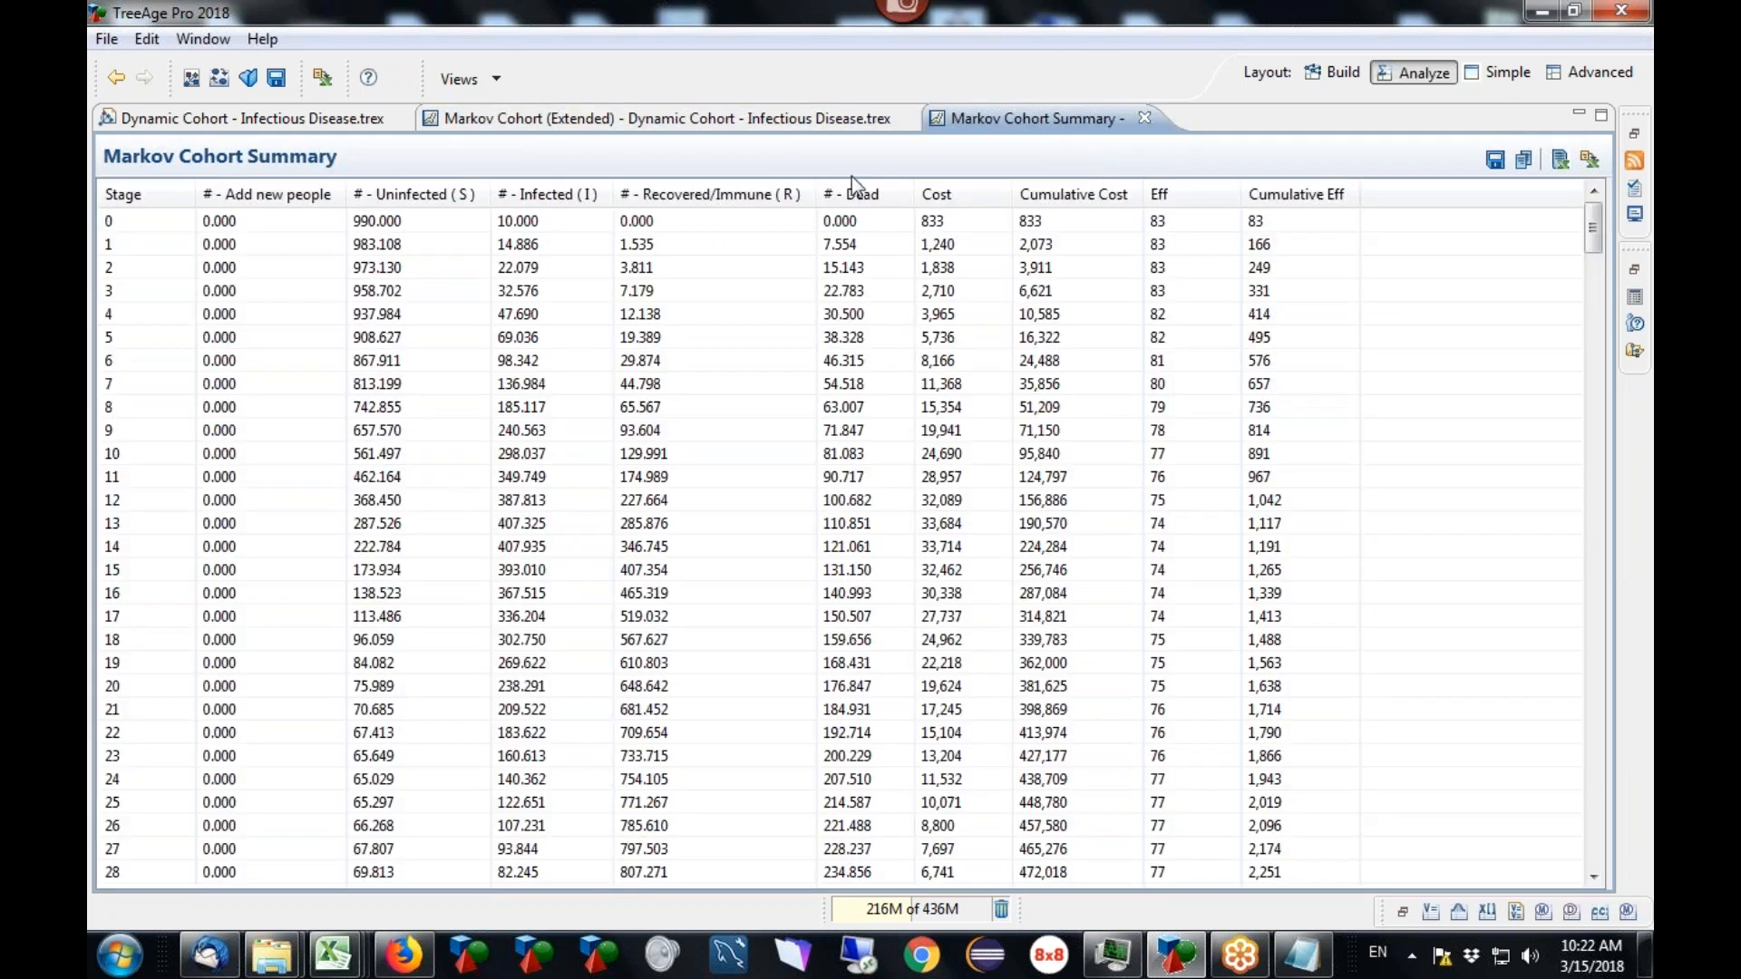
{"action": "left_click", "coordinate": [1146, 119]}
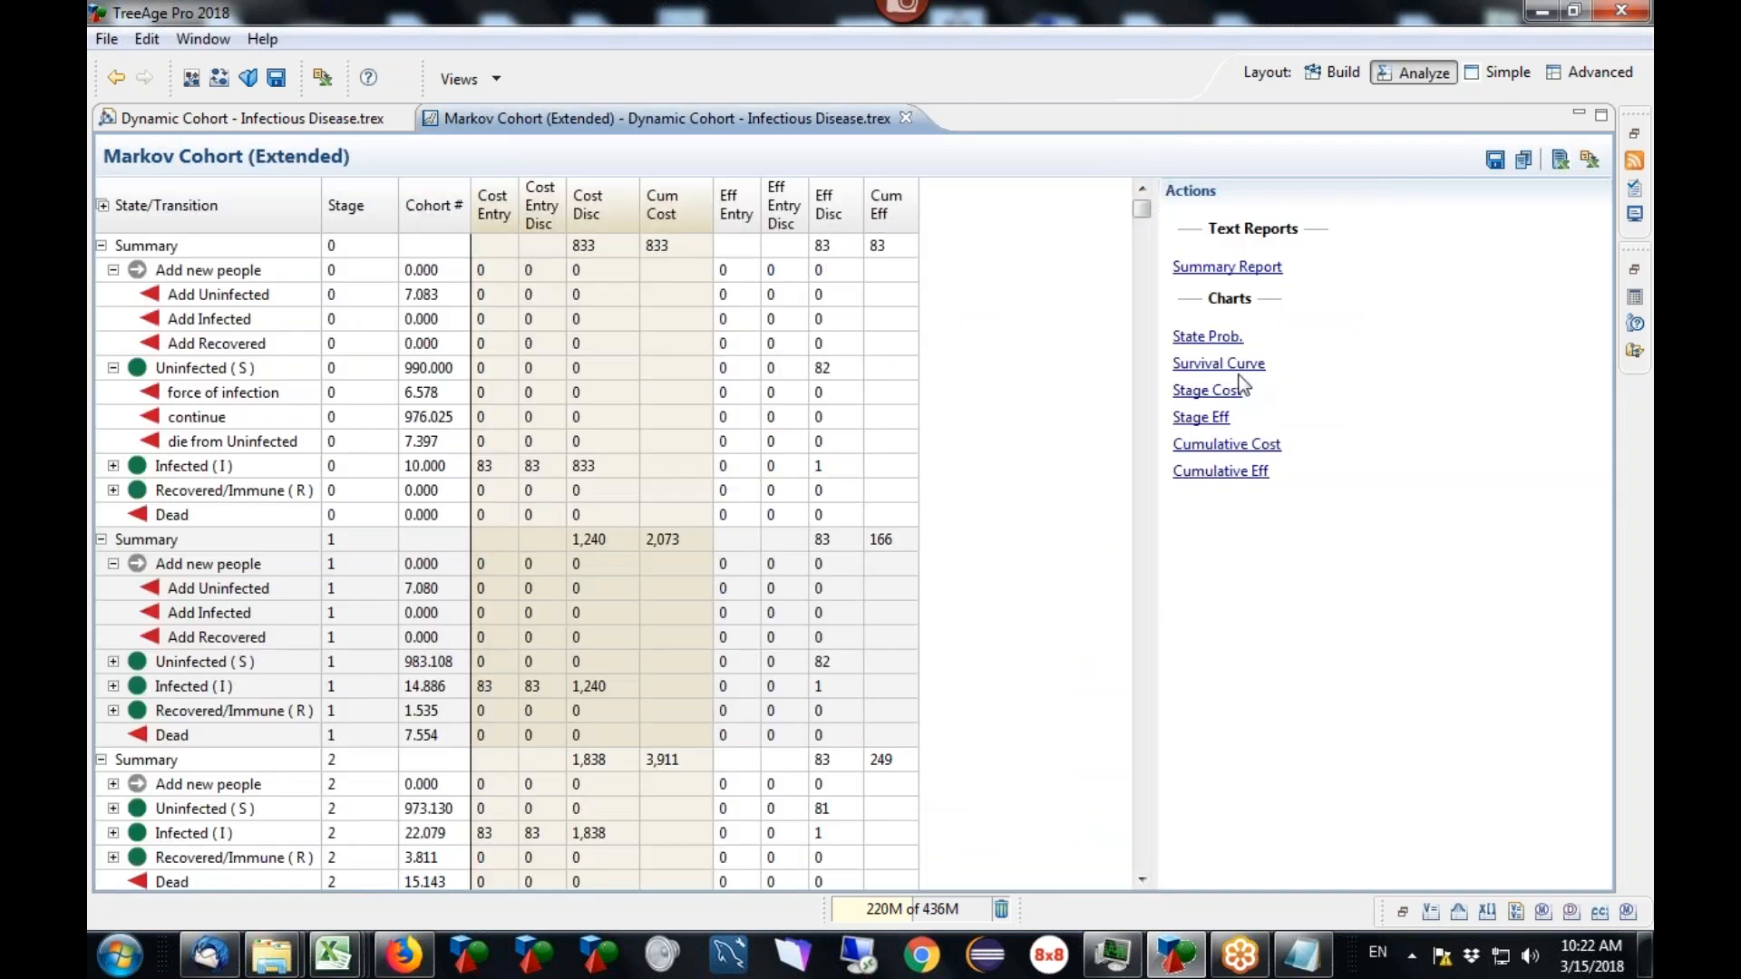
Step: Examine the state probability chart of the cohort analysis at a wider size, then close the chart and the cohort report
{"action": "left_click", "coordinate": [1208, 341]}
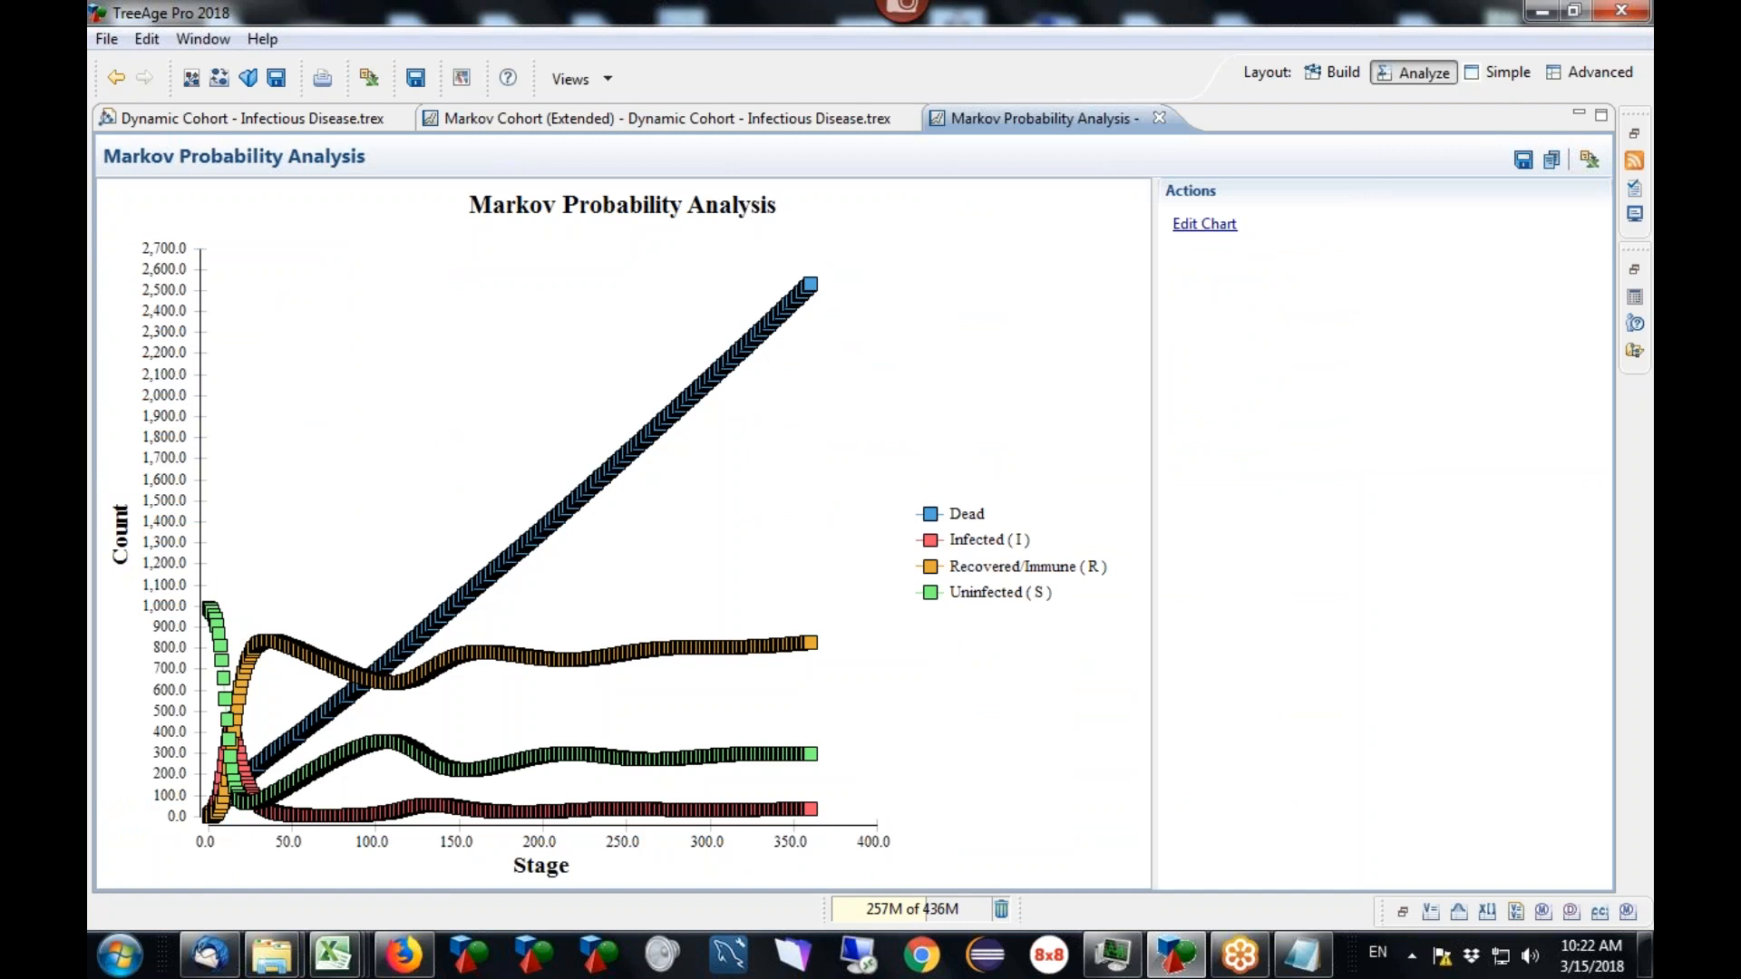
{"action": "left_click_drag", "start_coordinate": [1151, 365], "coordinate": [1401, 369]}
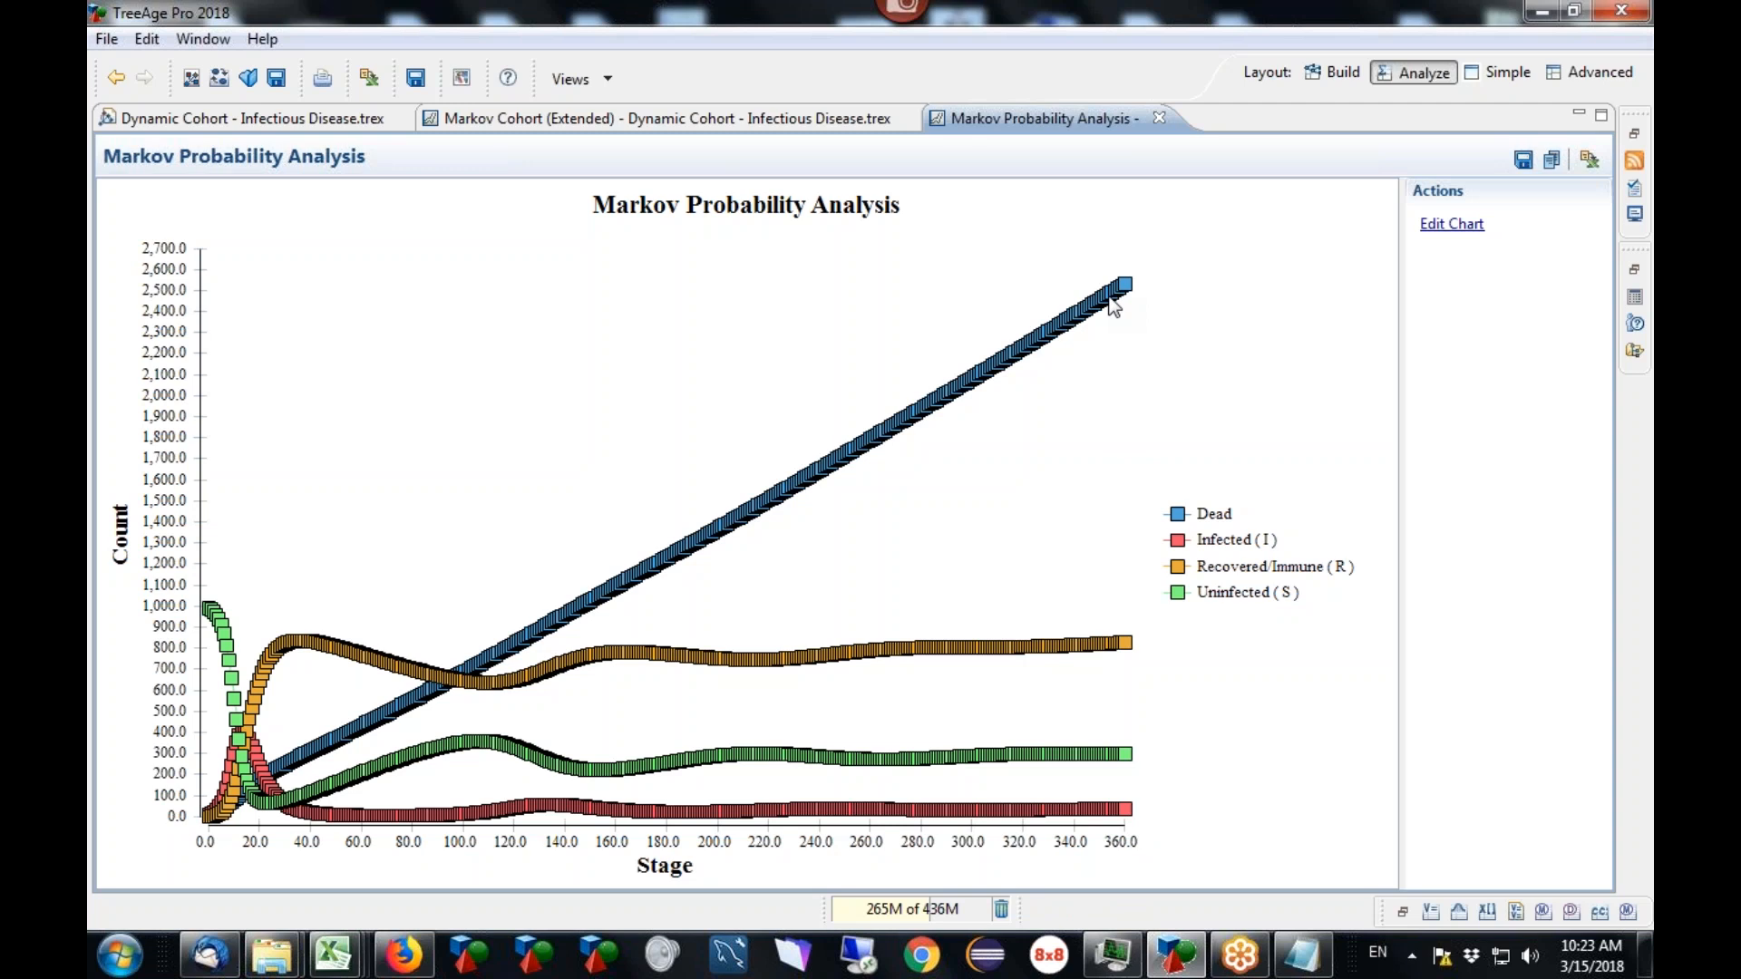
{"action": "left_click", "coordinate": [1159, 118]}
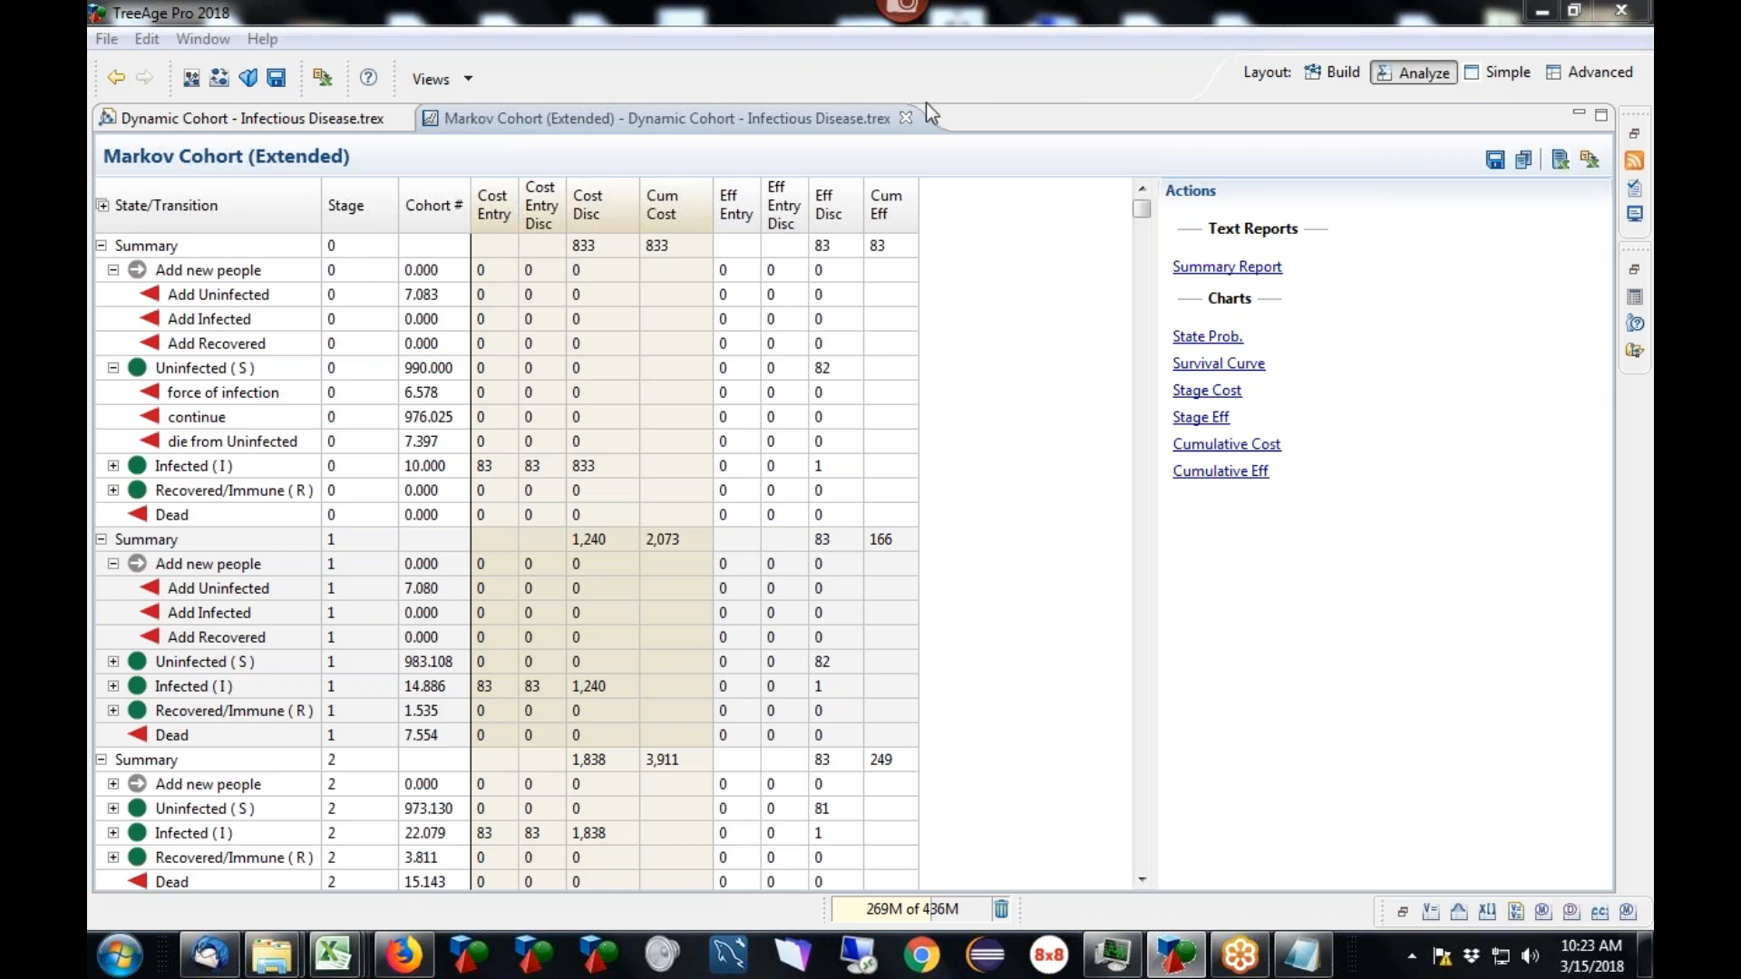
{"action": "left_click", "coordinate": [905, 118]}
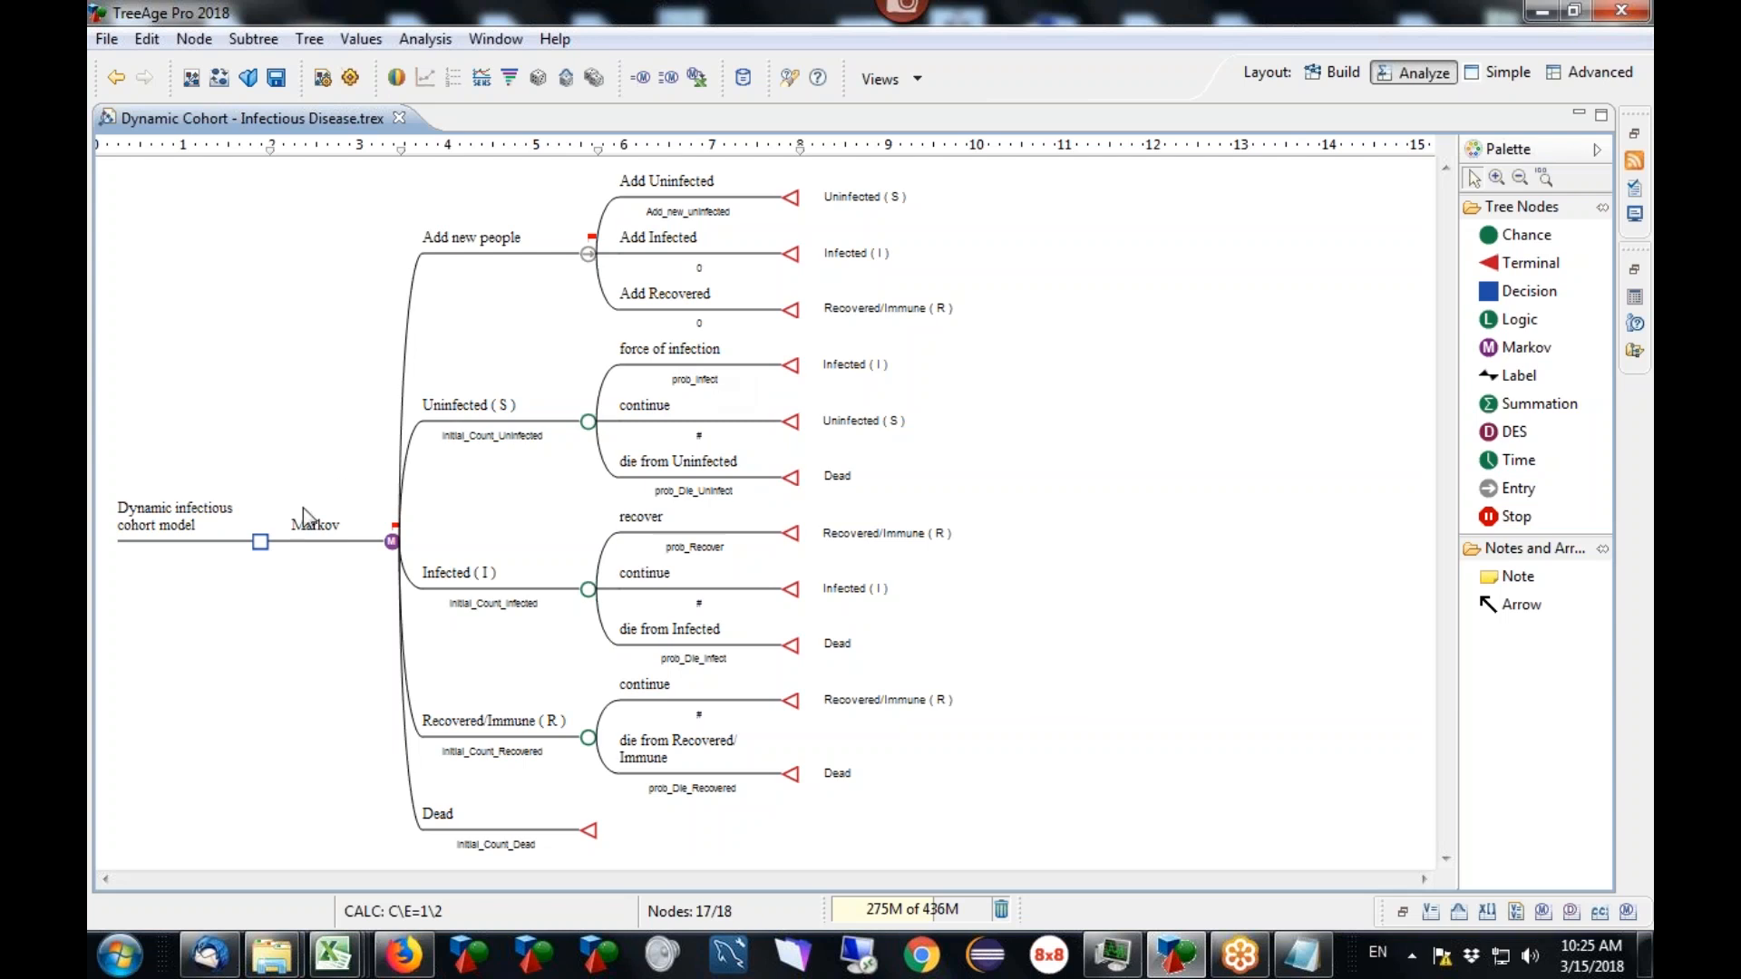
Step: Examine the Monte Carlo microsimulation settings for the root decision node alongside the tree, then dismiss them without running the simulation
{"action": "left_click", "coordinate": [261, 543]}
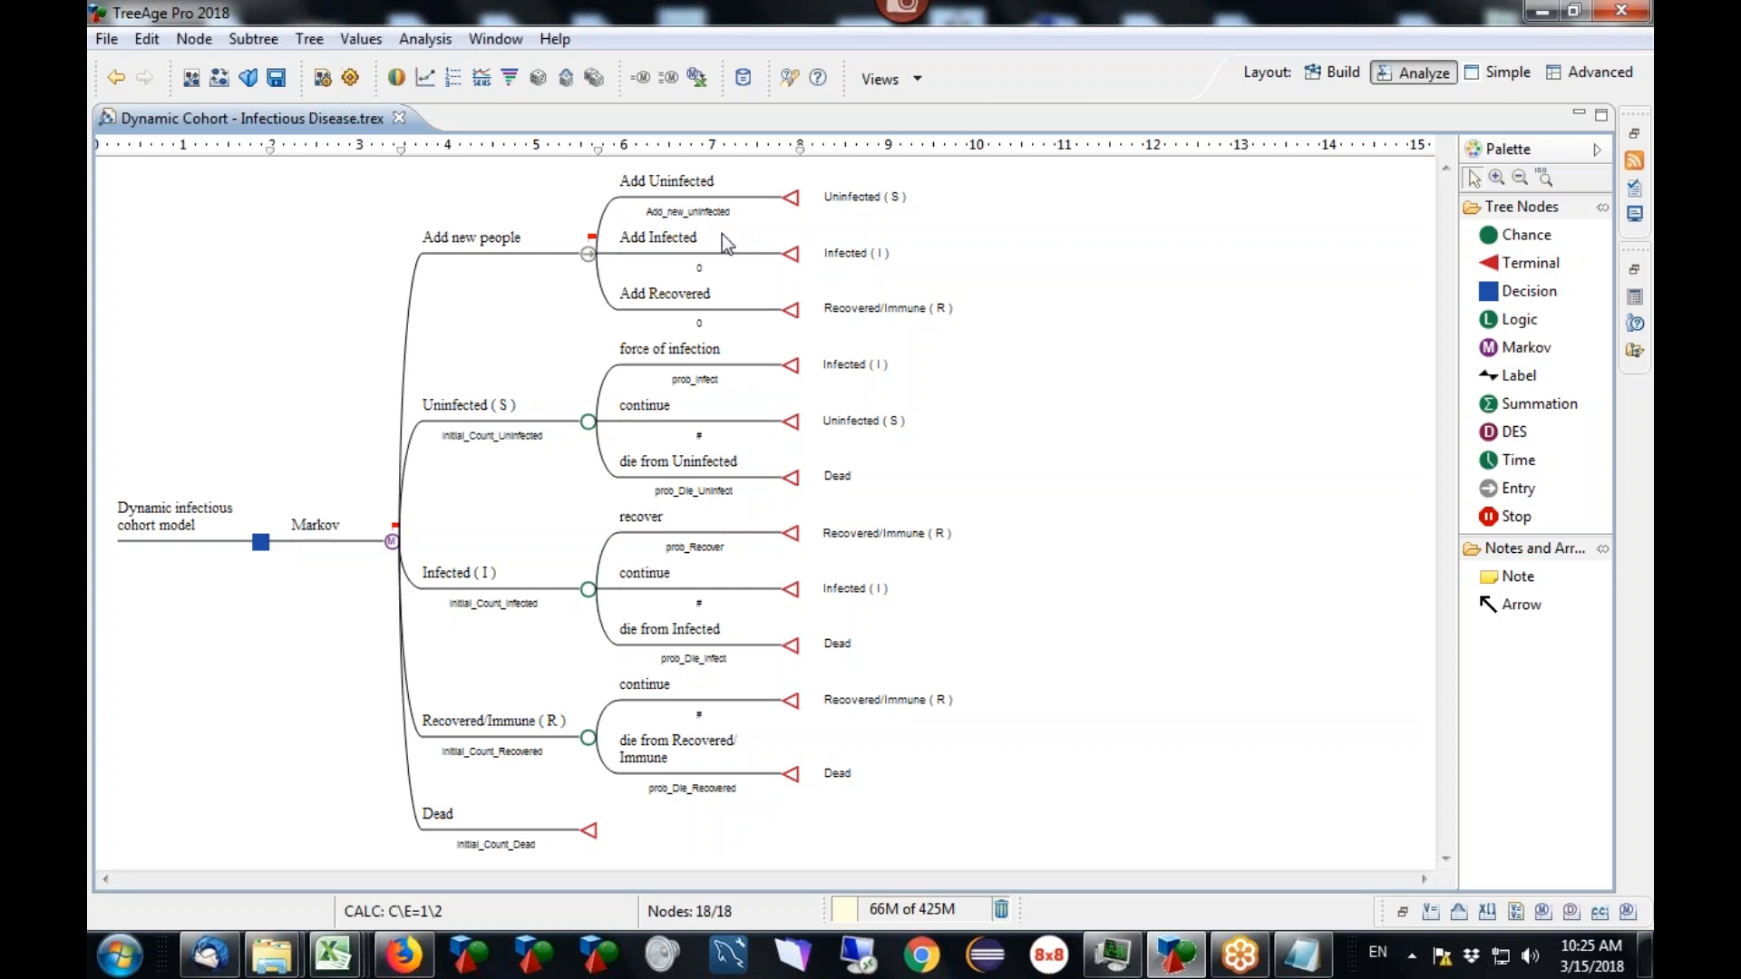
{"action": "left_click", "coordinate": [536, 78]}
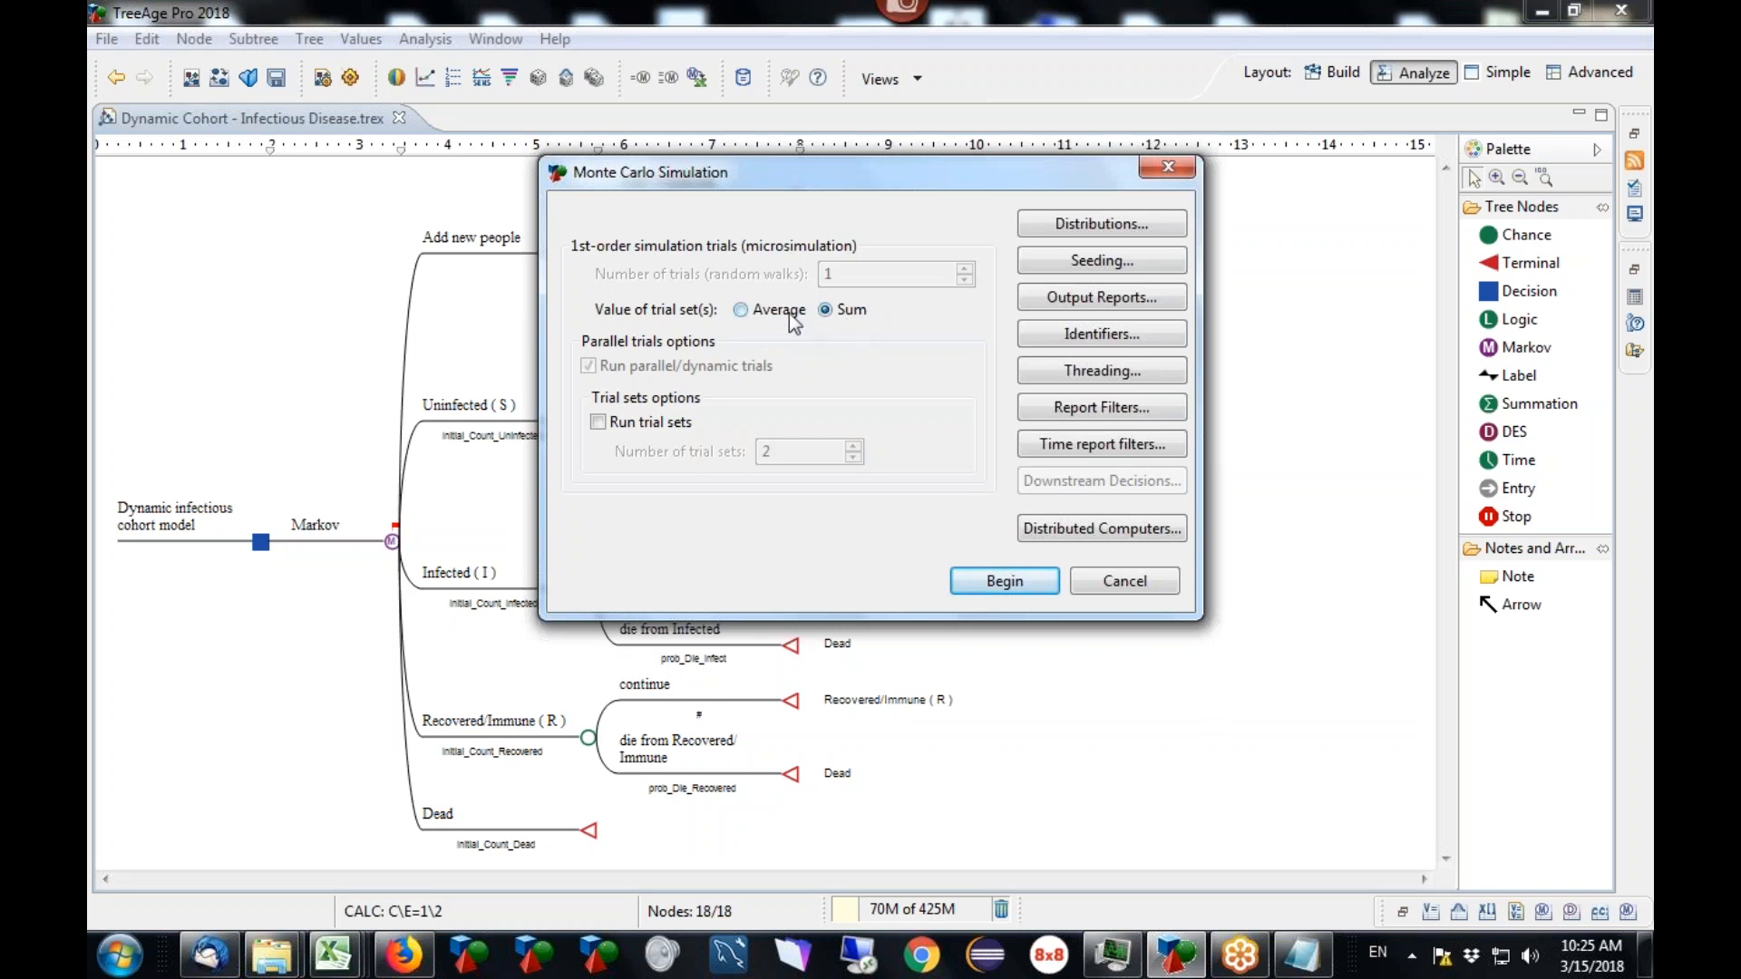
{"action": "left_click_drag", "start_coordinate": [865, 183], "coordinate": [1203, 186]}
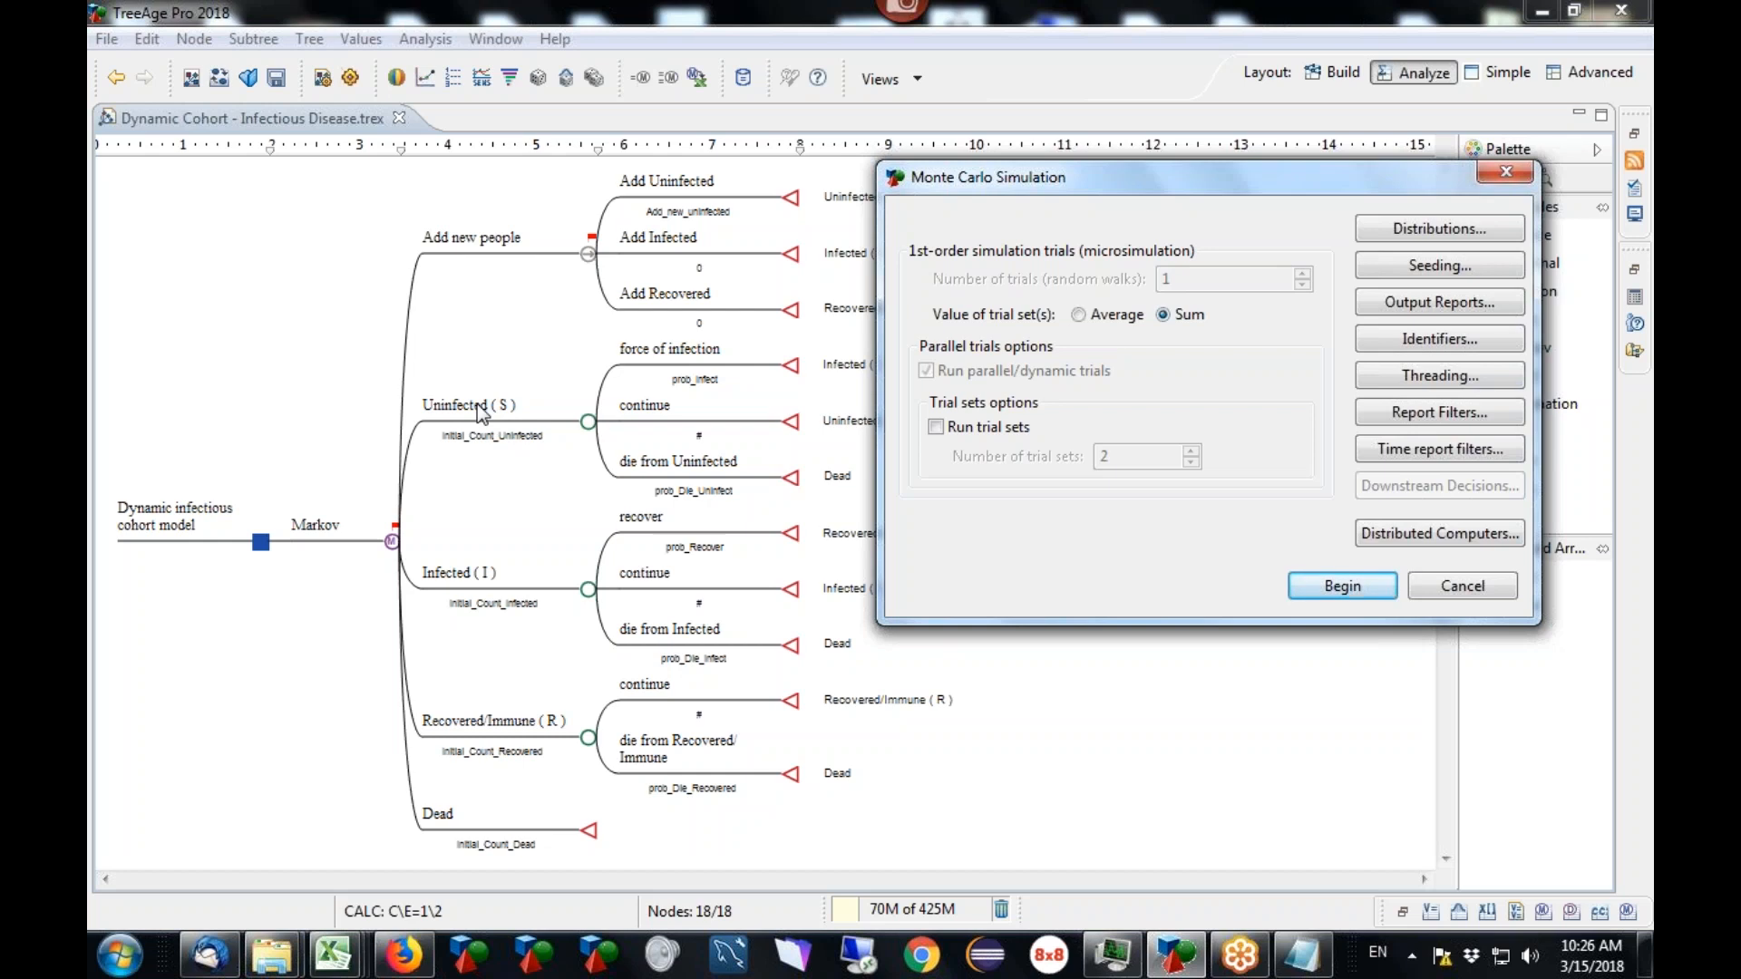
{"action": "left_click", "coordinate": [1482, 591]}
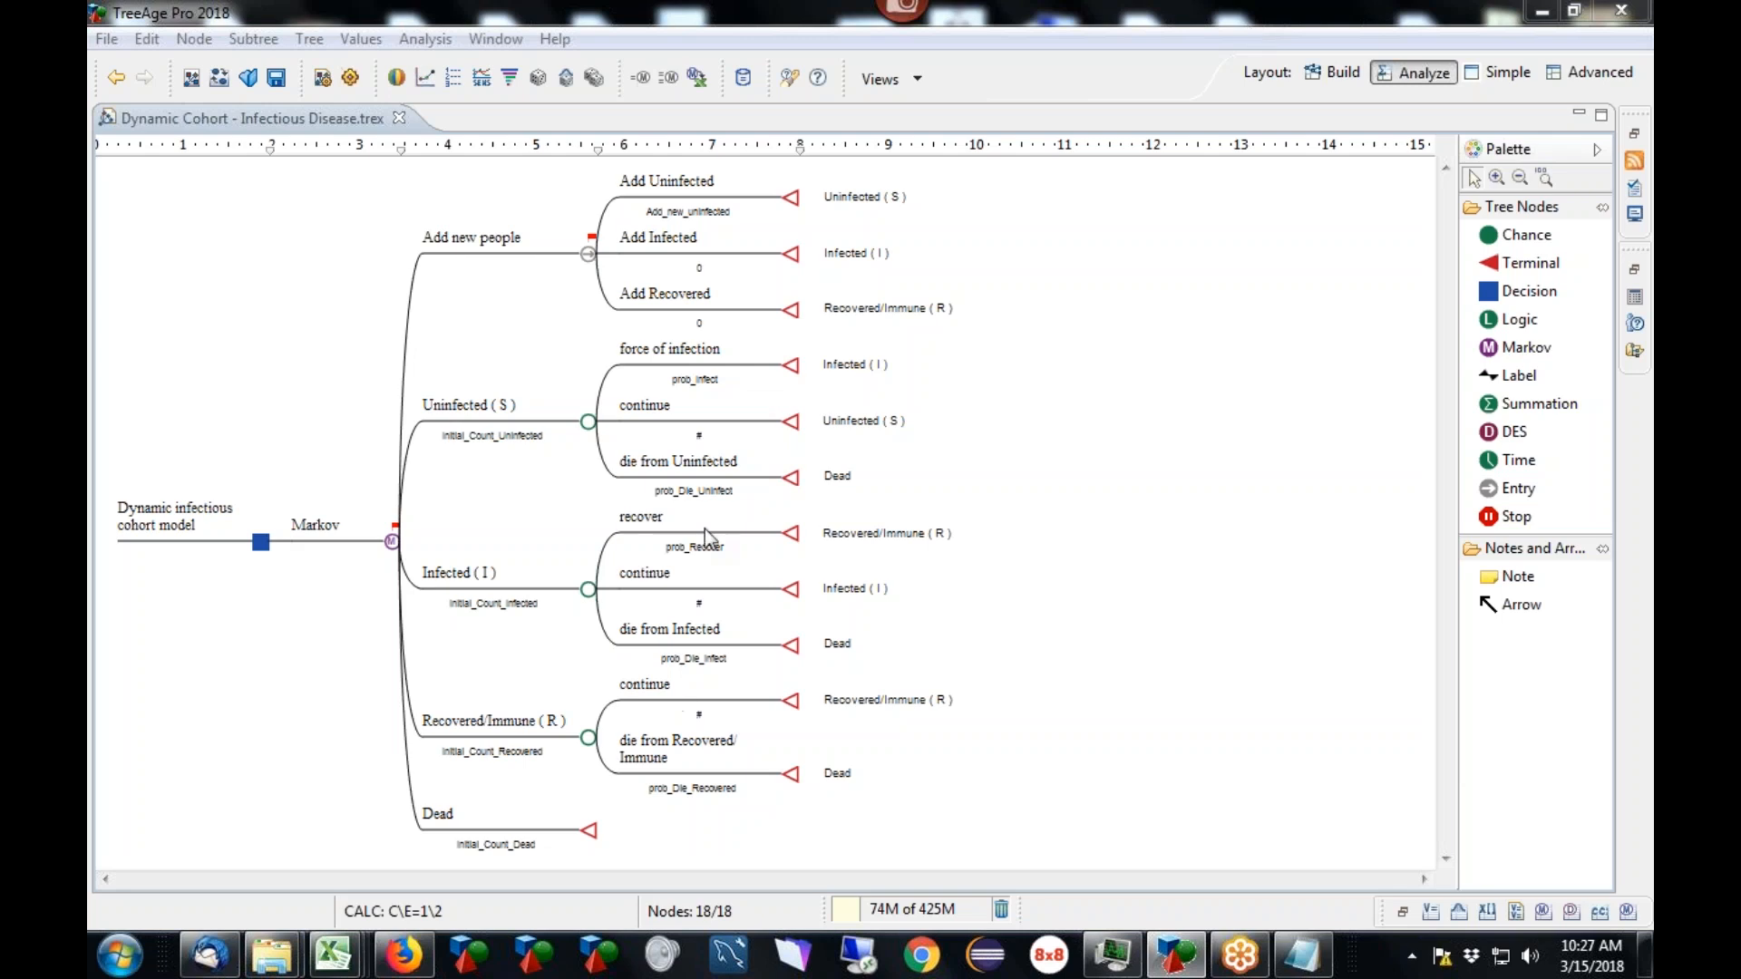
Step: Open the saved report Dynamic Infect Disease Monte Carlo Simulation C-E Statistics.rptx
{"action": "left_click", "coordinate": [248, 78]}
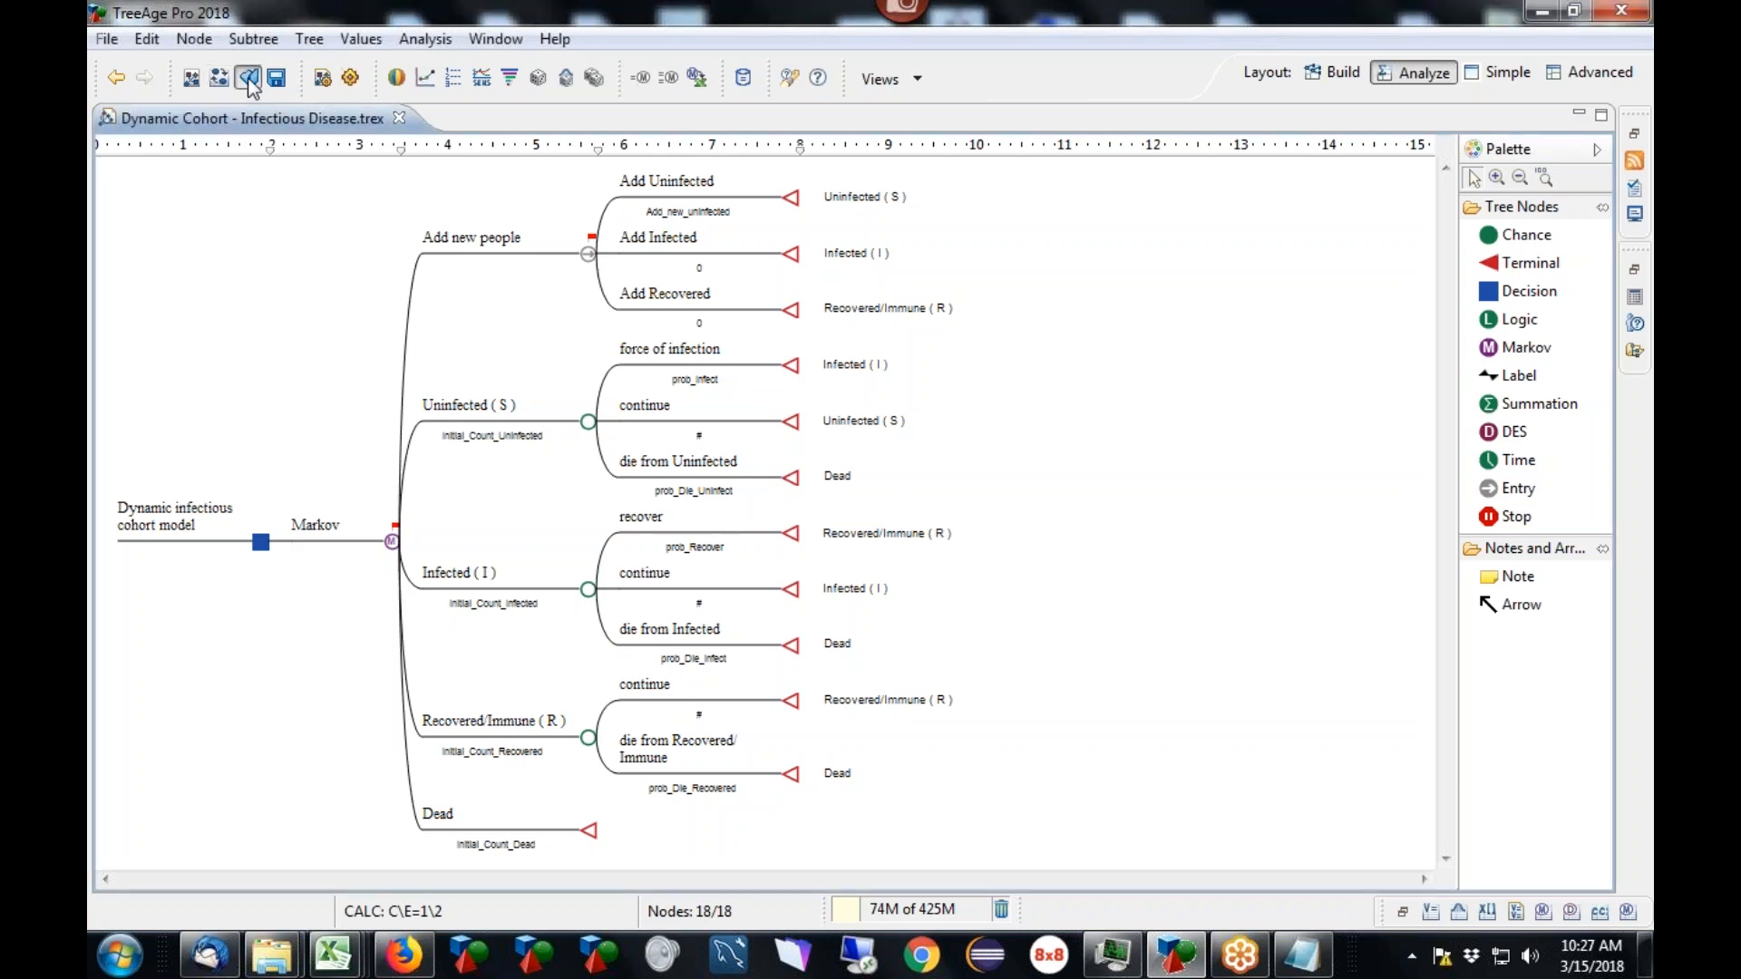
{"action": "double_click", "coordinate": [593, 166]}
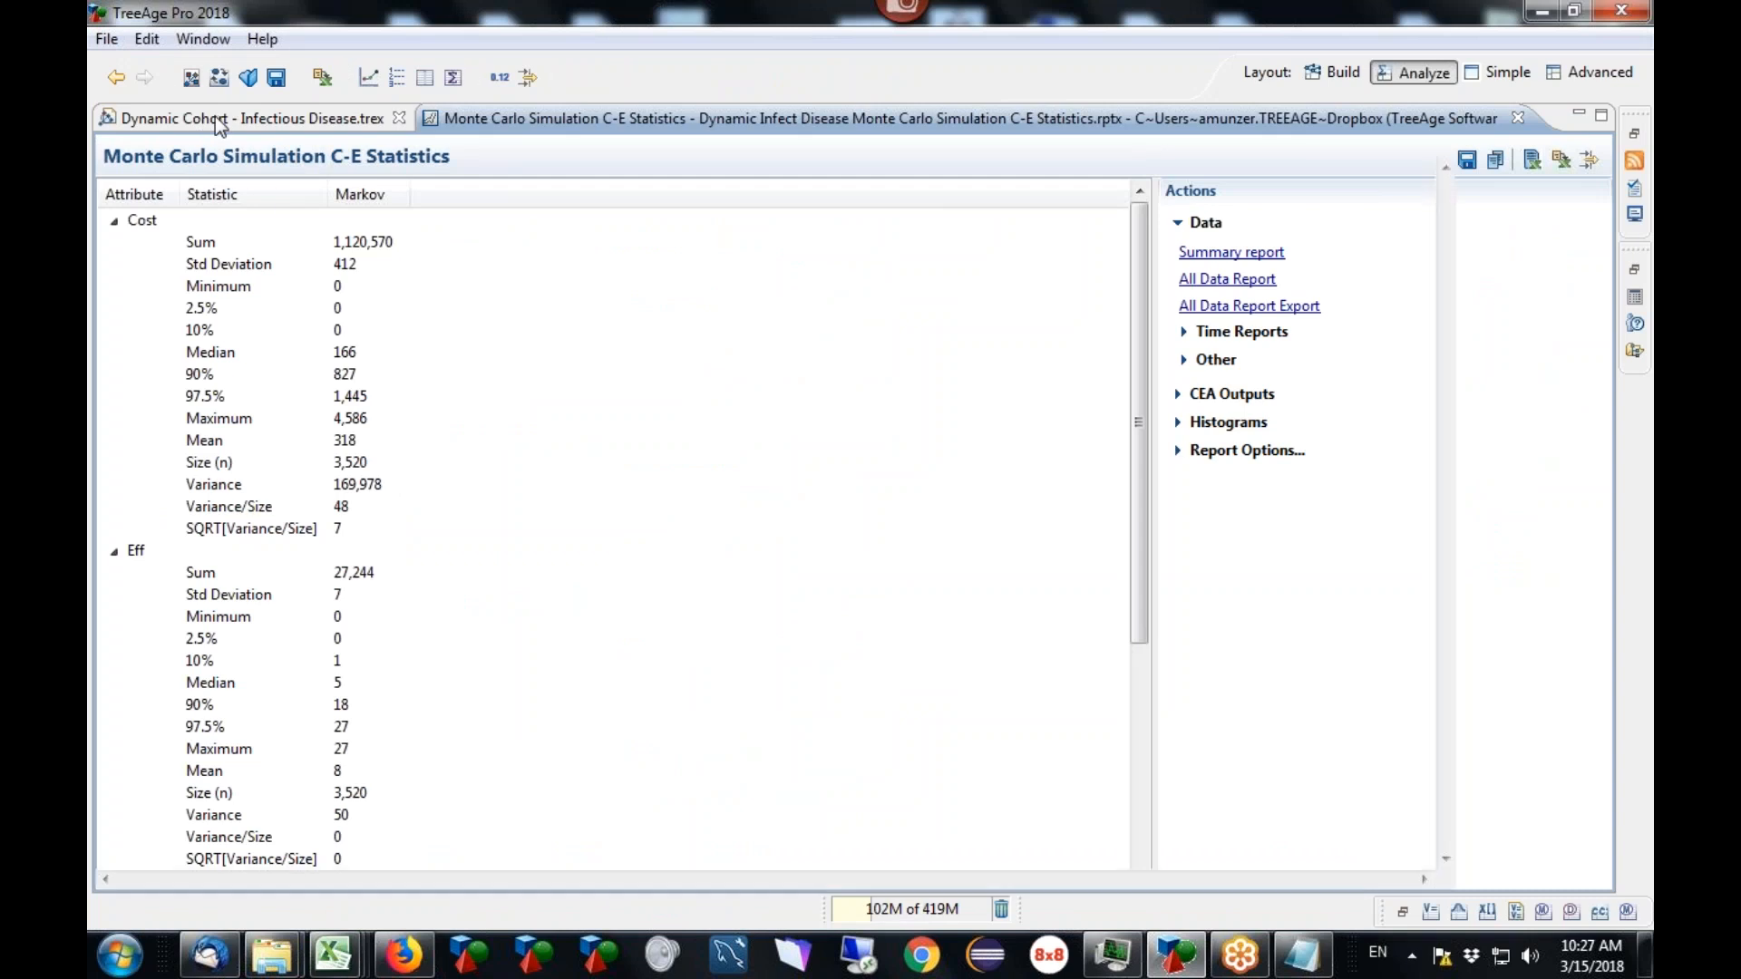
Step: Try enabling time reporting for both payoffs, Cost and Eff, in the tree's preferences, and discard the changes
{"action": "left_click", "coordinate": [216, 116]}
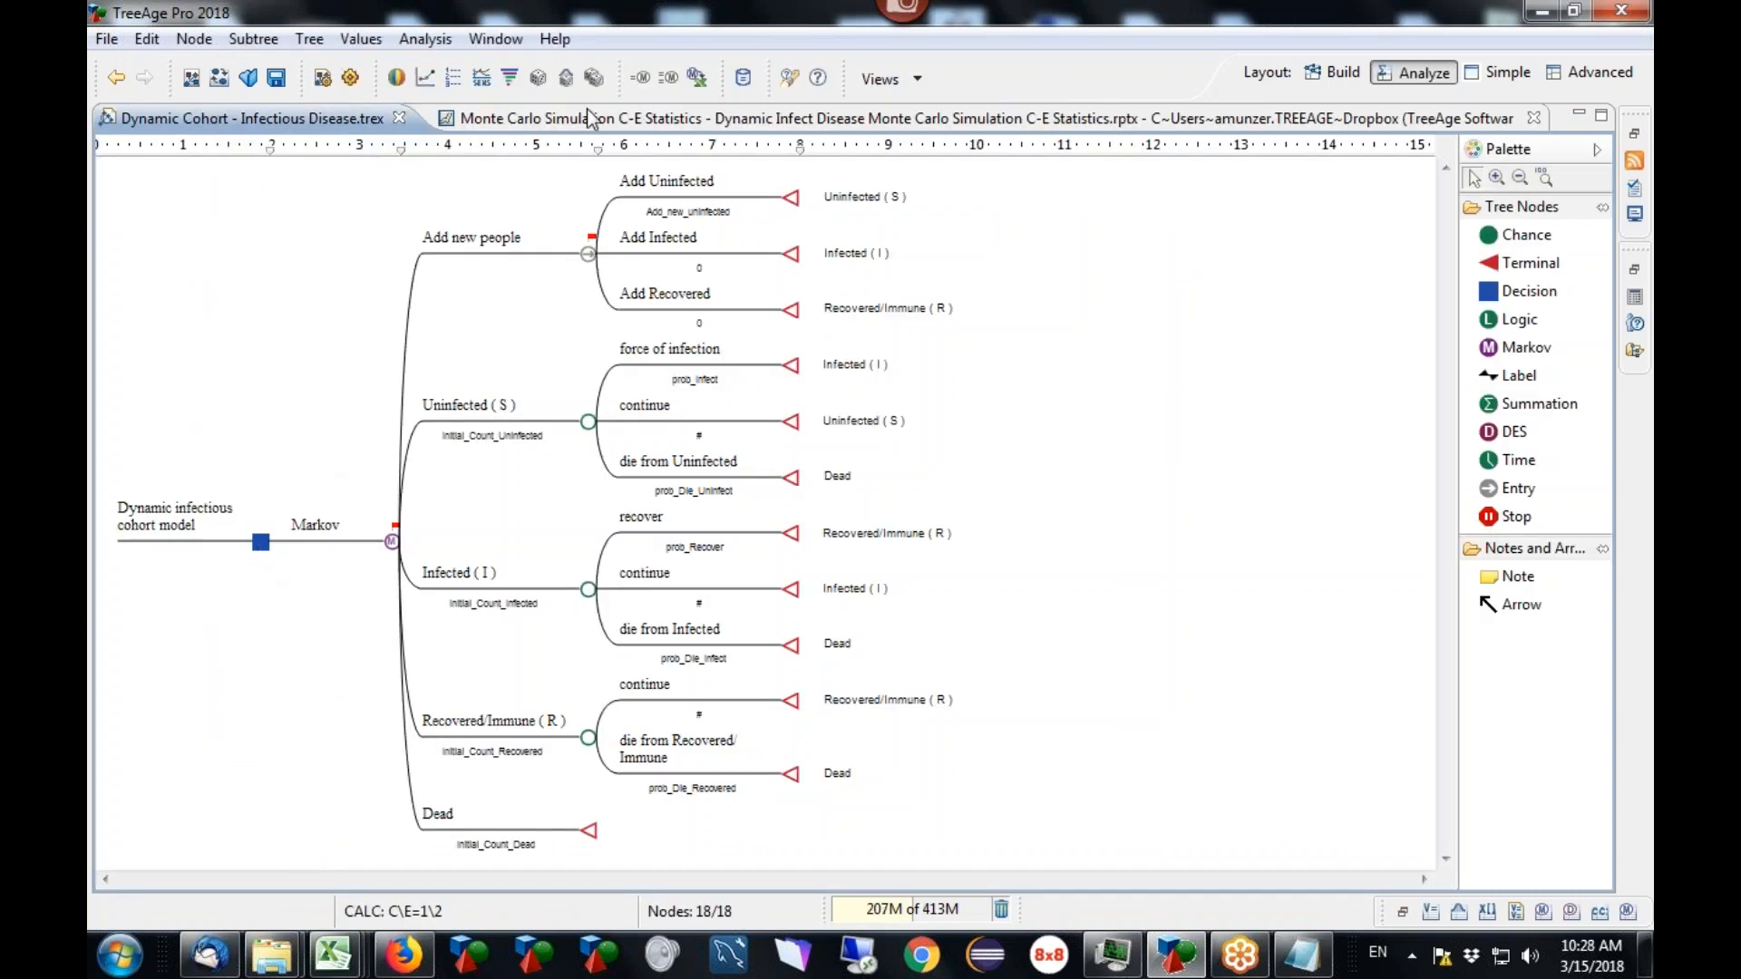
{"action": "left_click", "coordinate": [310, 38]}
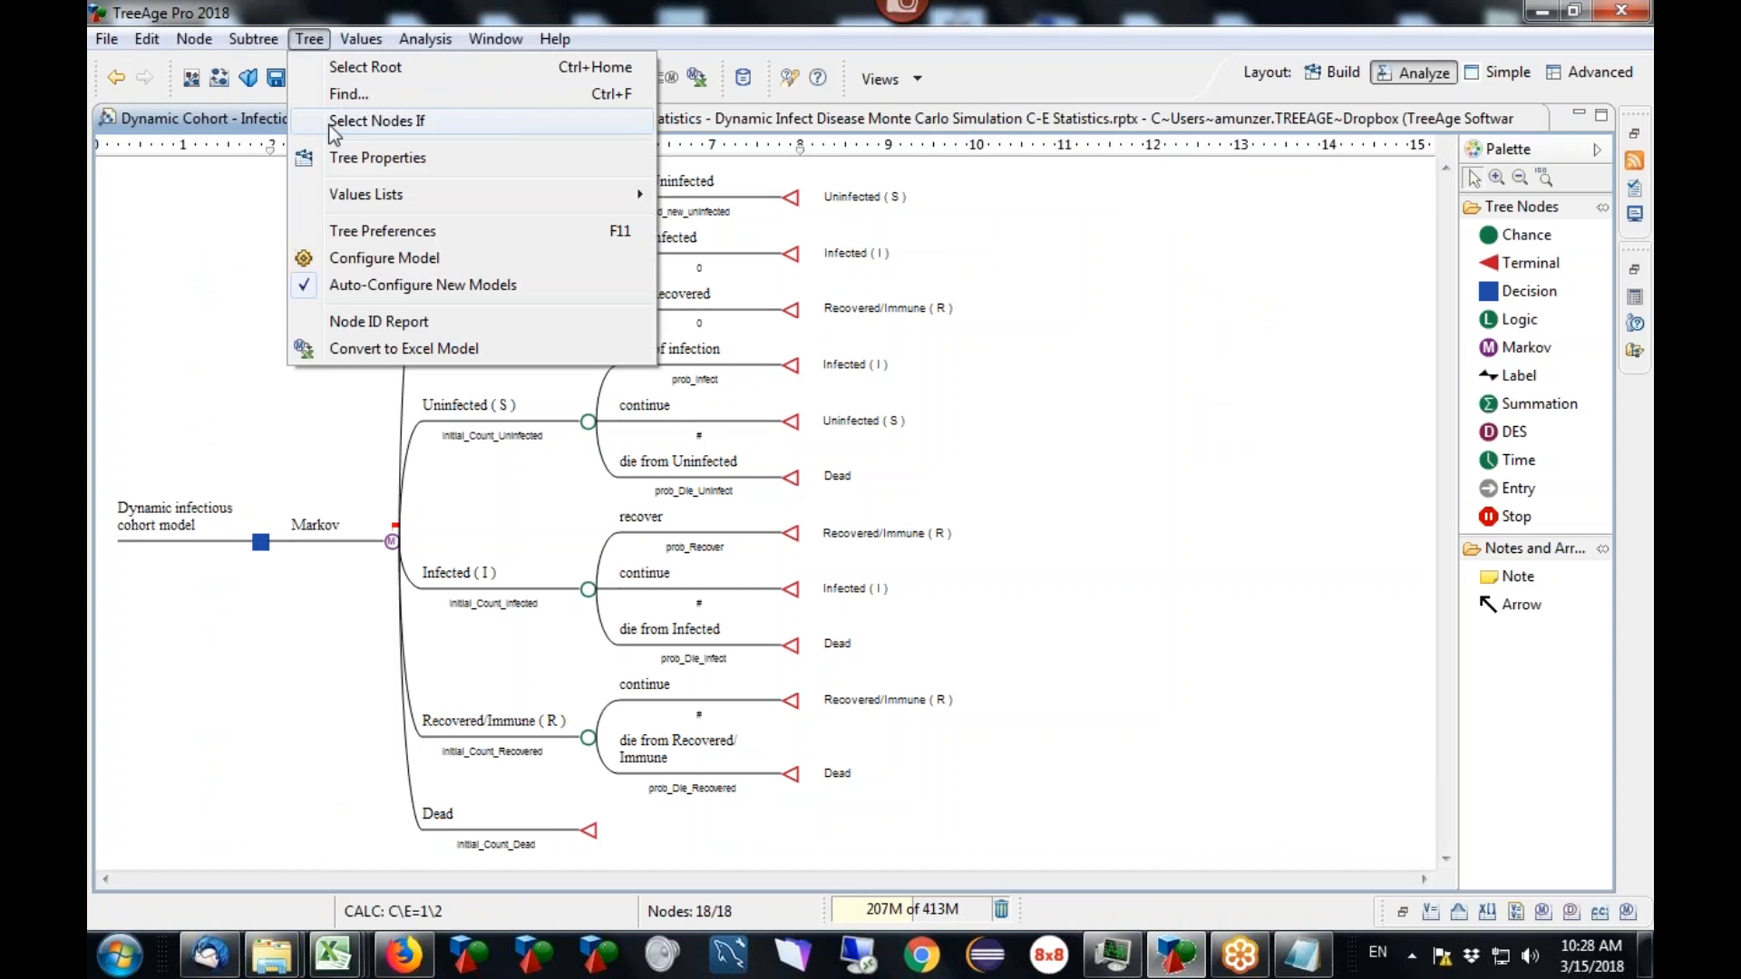
{"action": "left_click", "coordinate": [379, 232]}
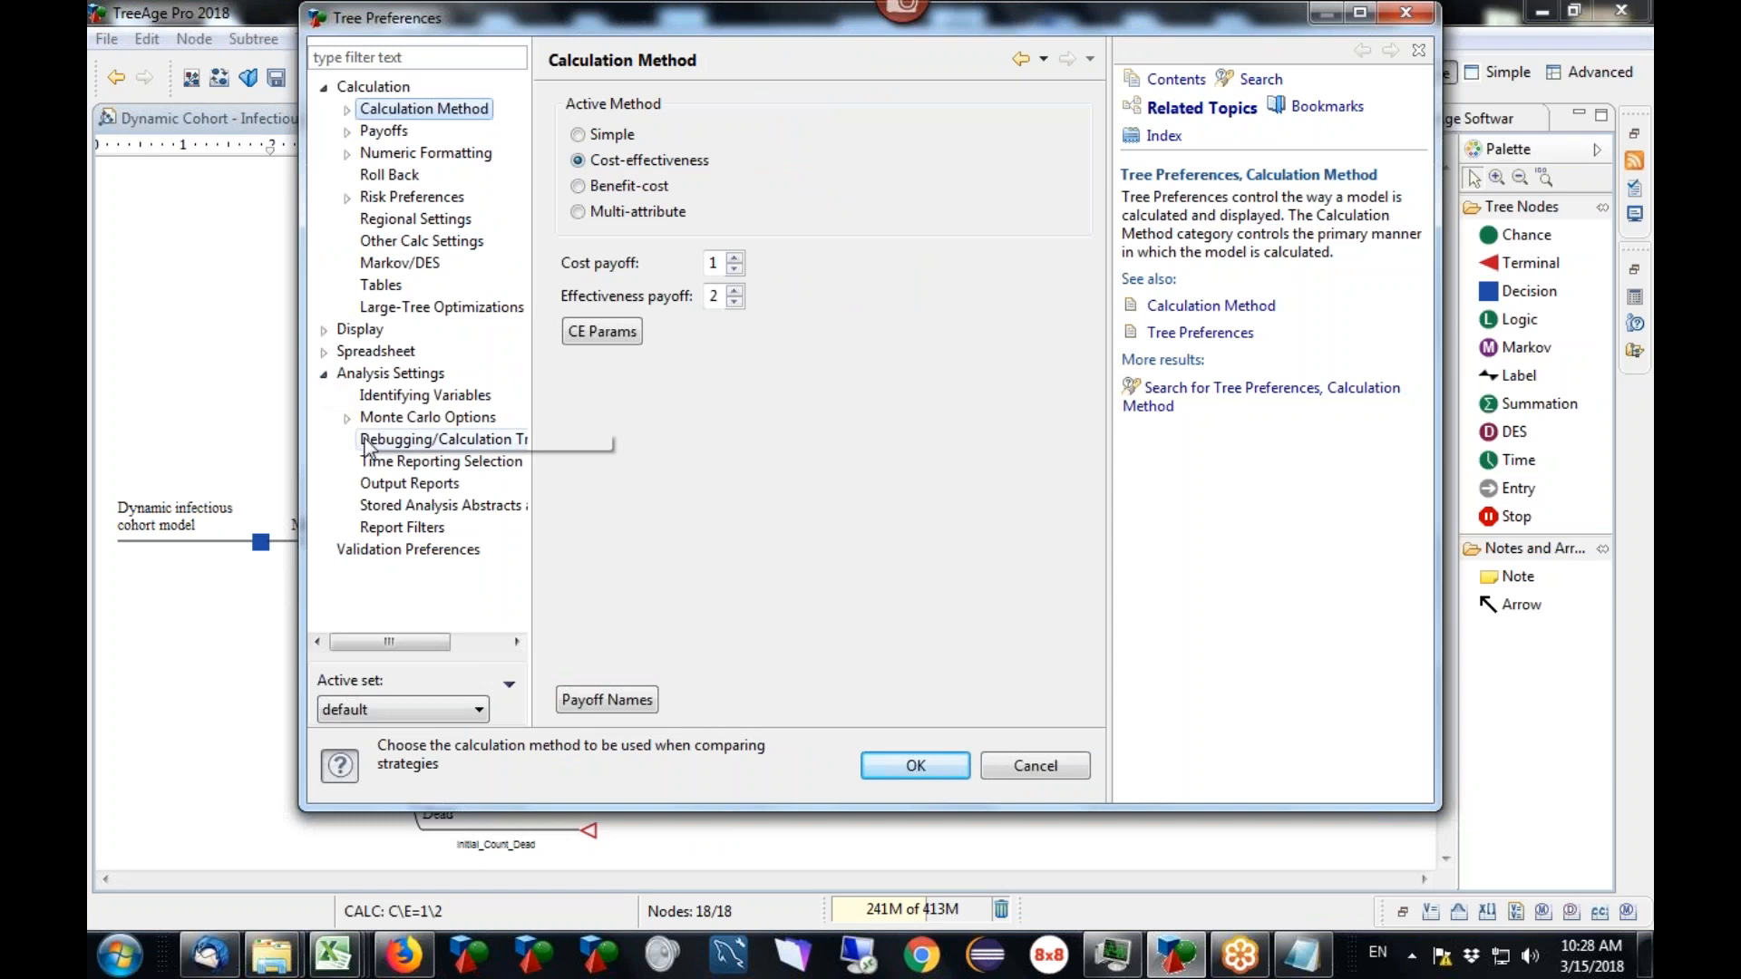
{"action": "left_click", "coordinate": [399, 463]}
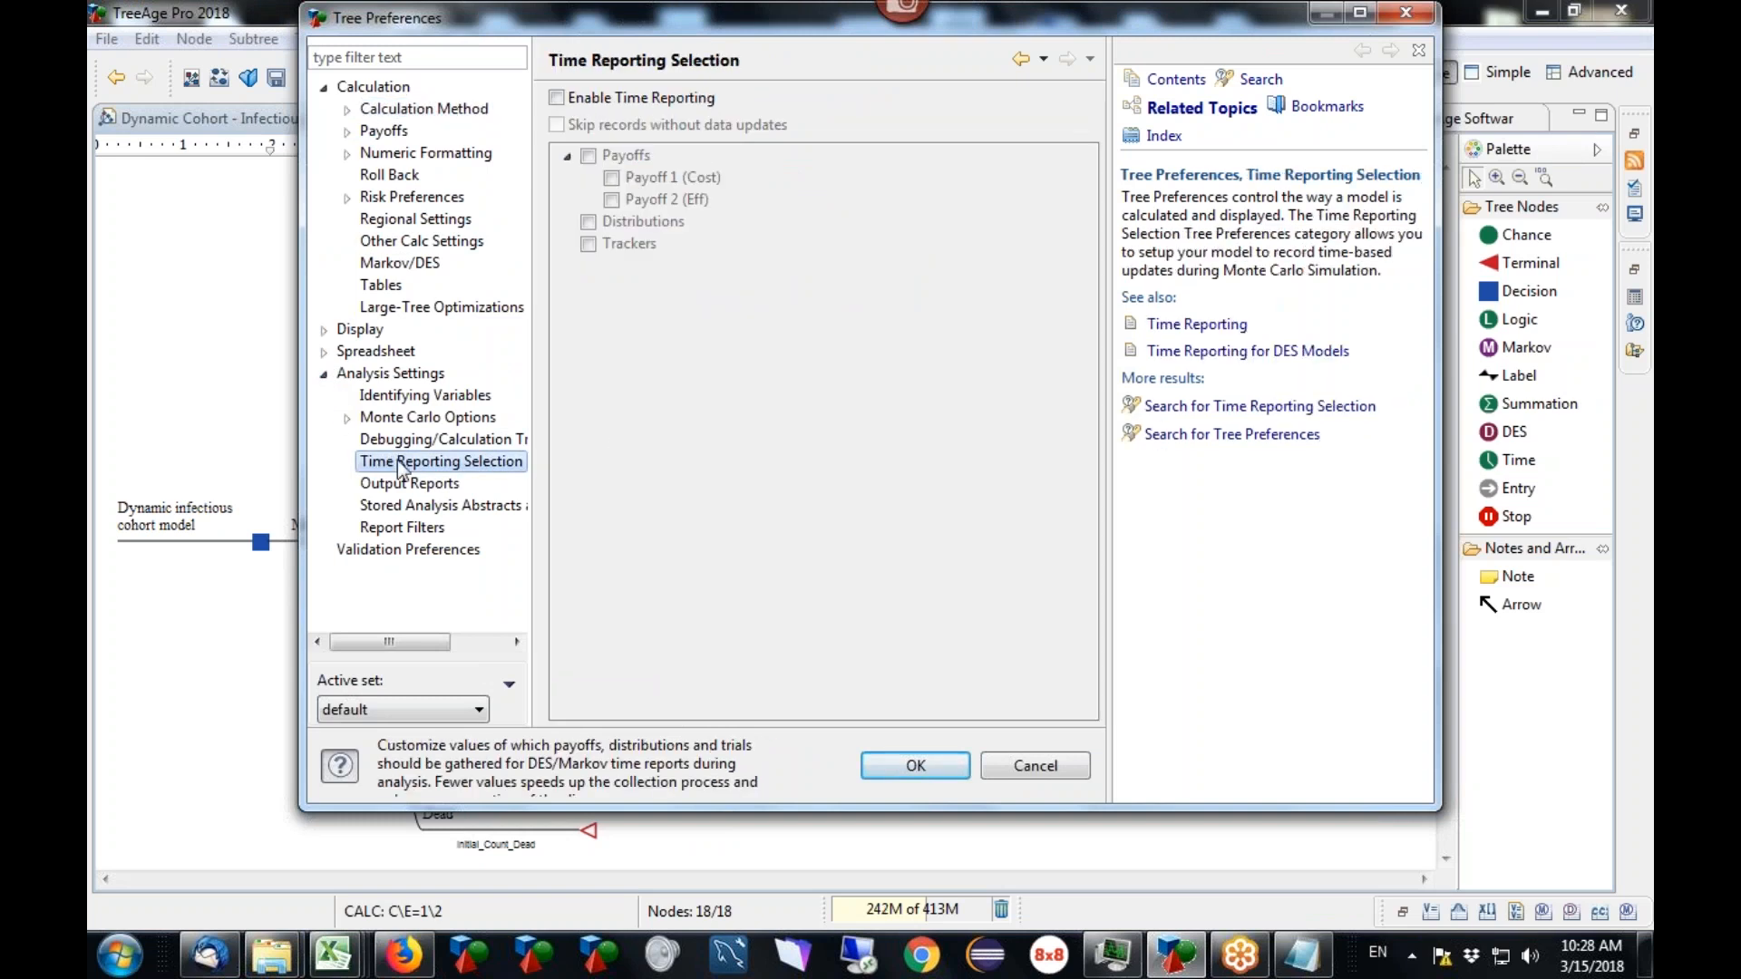
{"action": "left_click", "coordinate": [557, 98]}
{"action": "left_click", "coordinate": [588, 156]}
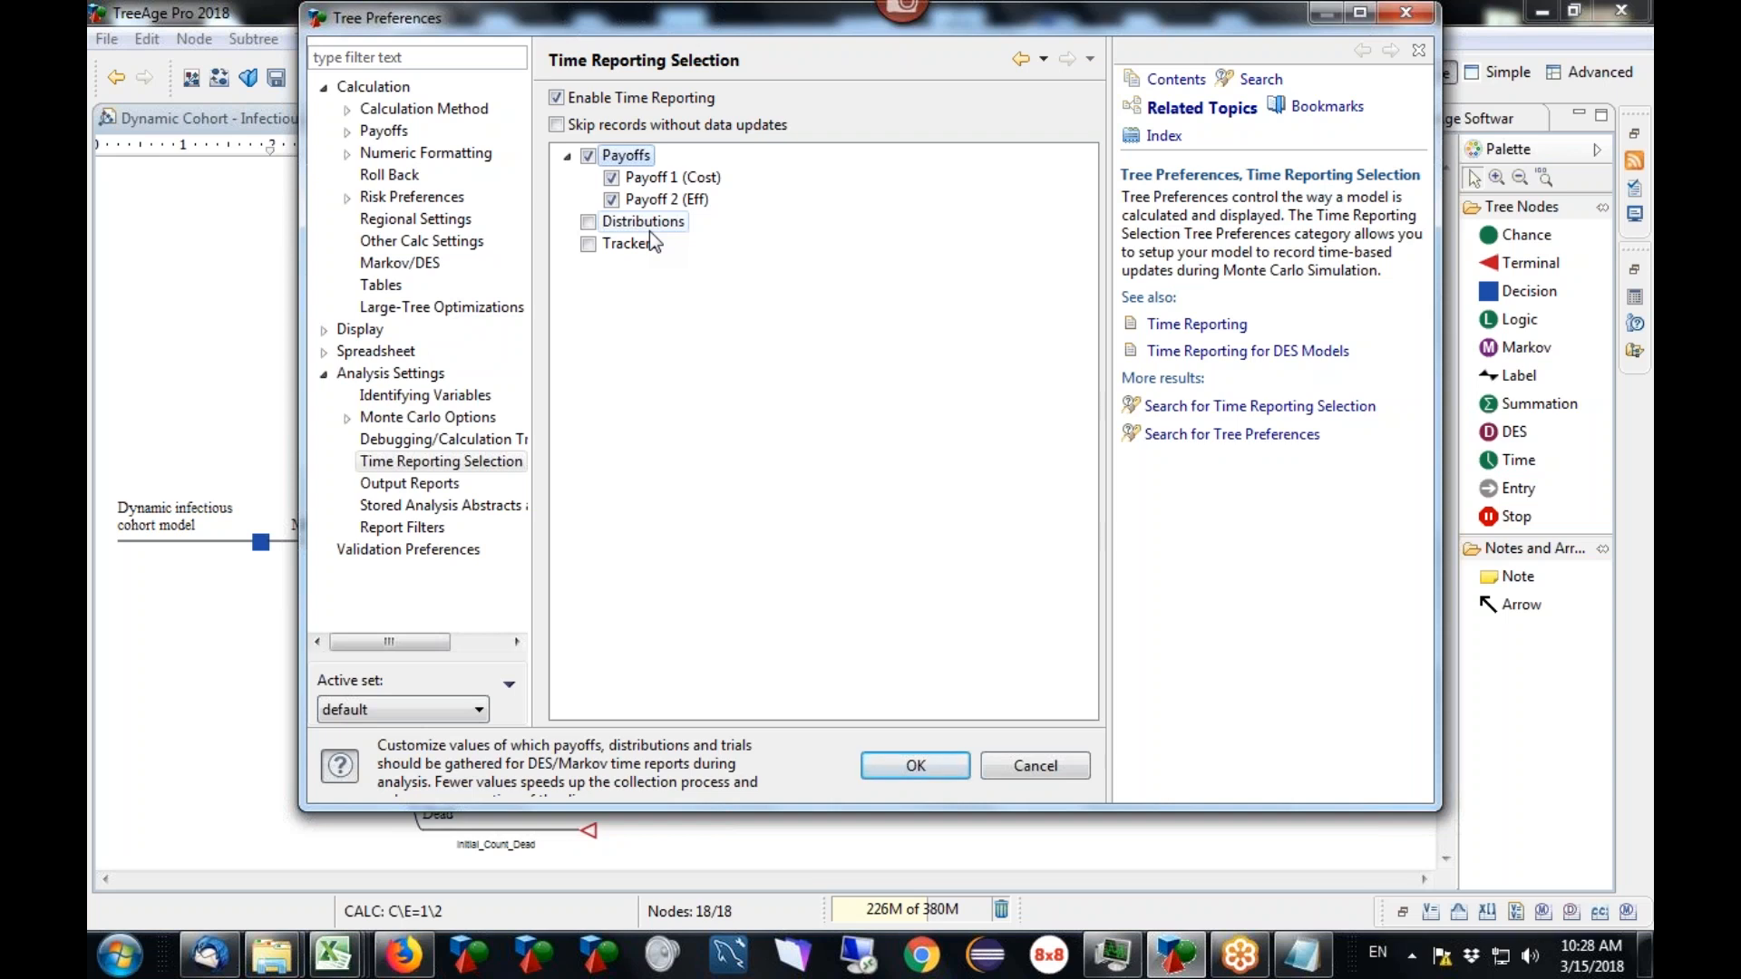
{"action": "left_click", "coordinate": [1023, 767]}
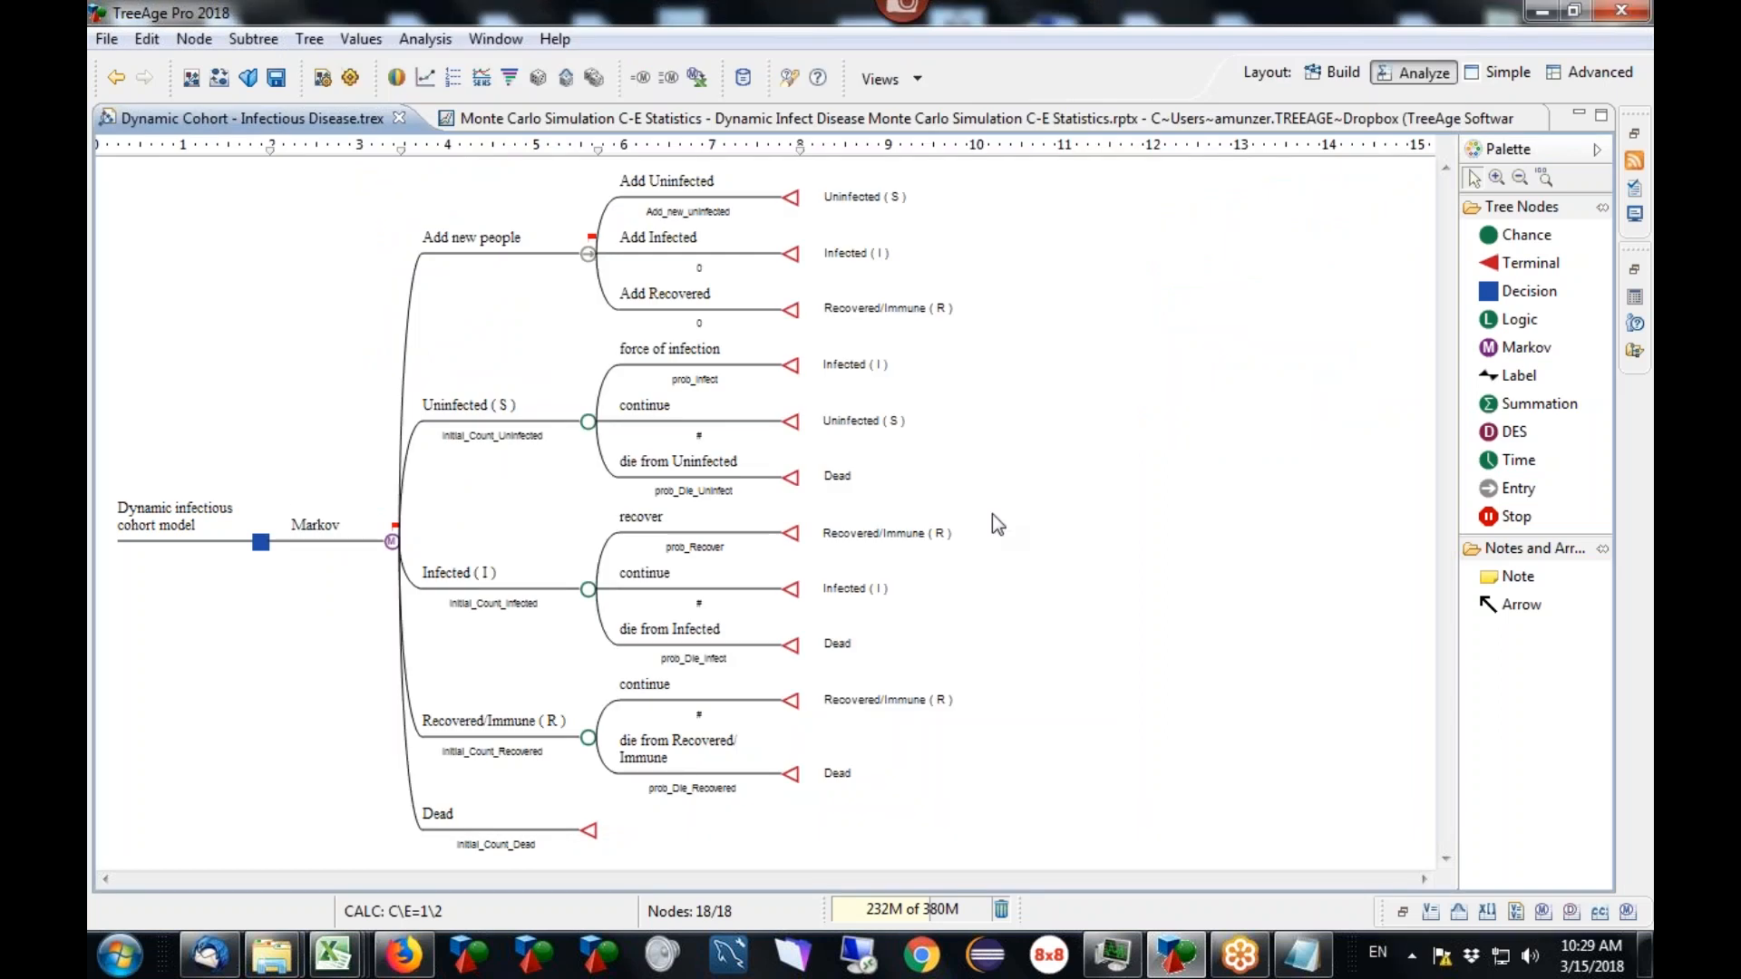
Step: Review the time cohort report from the Monte Carlo simulation statistics, examine its state probability chart, and close the chart
{"action": "left_click", "coordinate": [974, 121]}
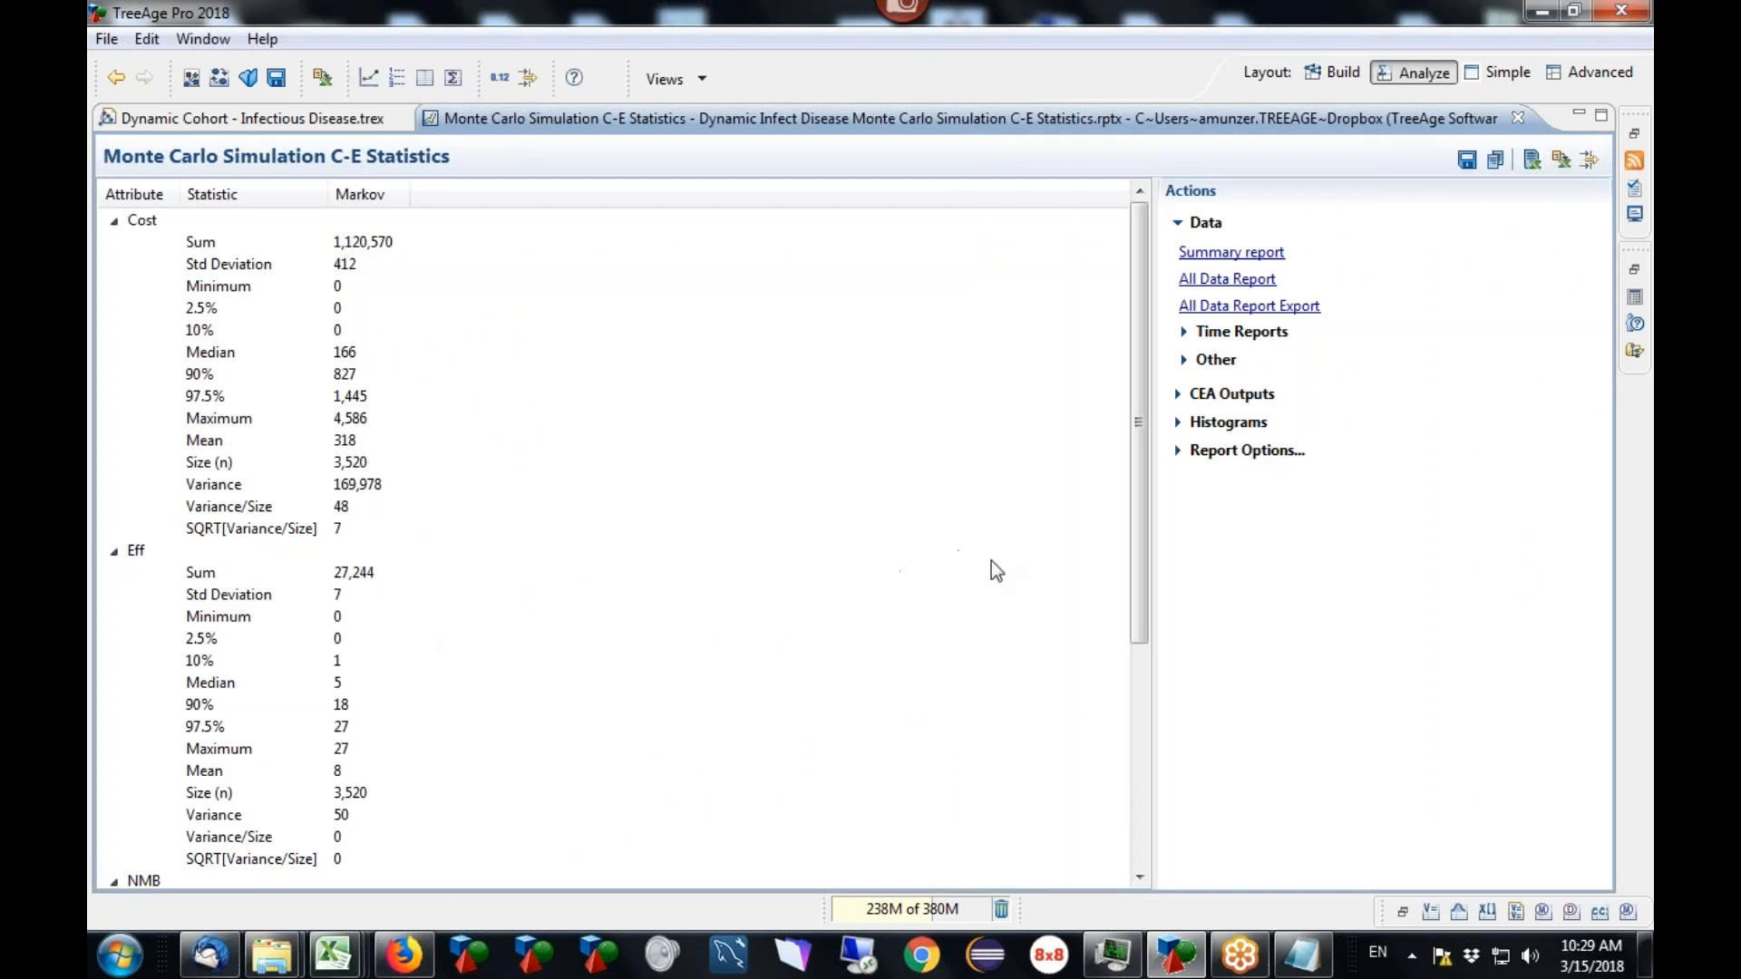
{"action": "left_click", "coordinate": [1187, 335]}
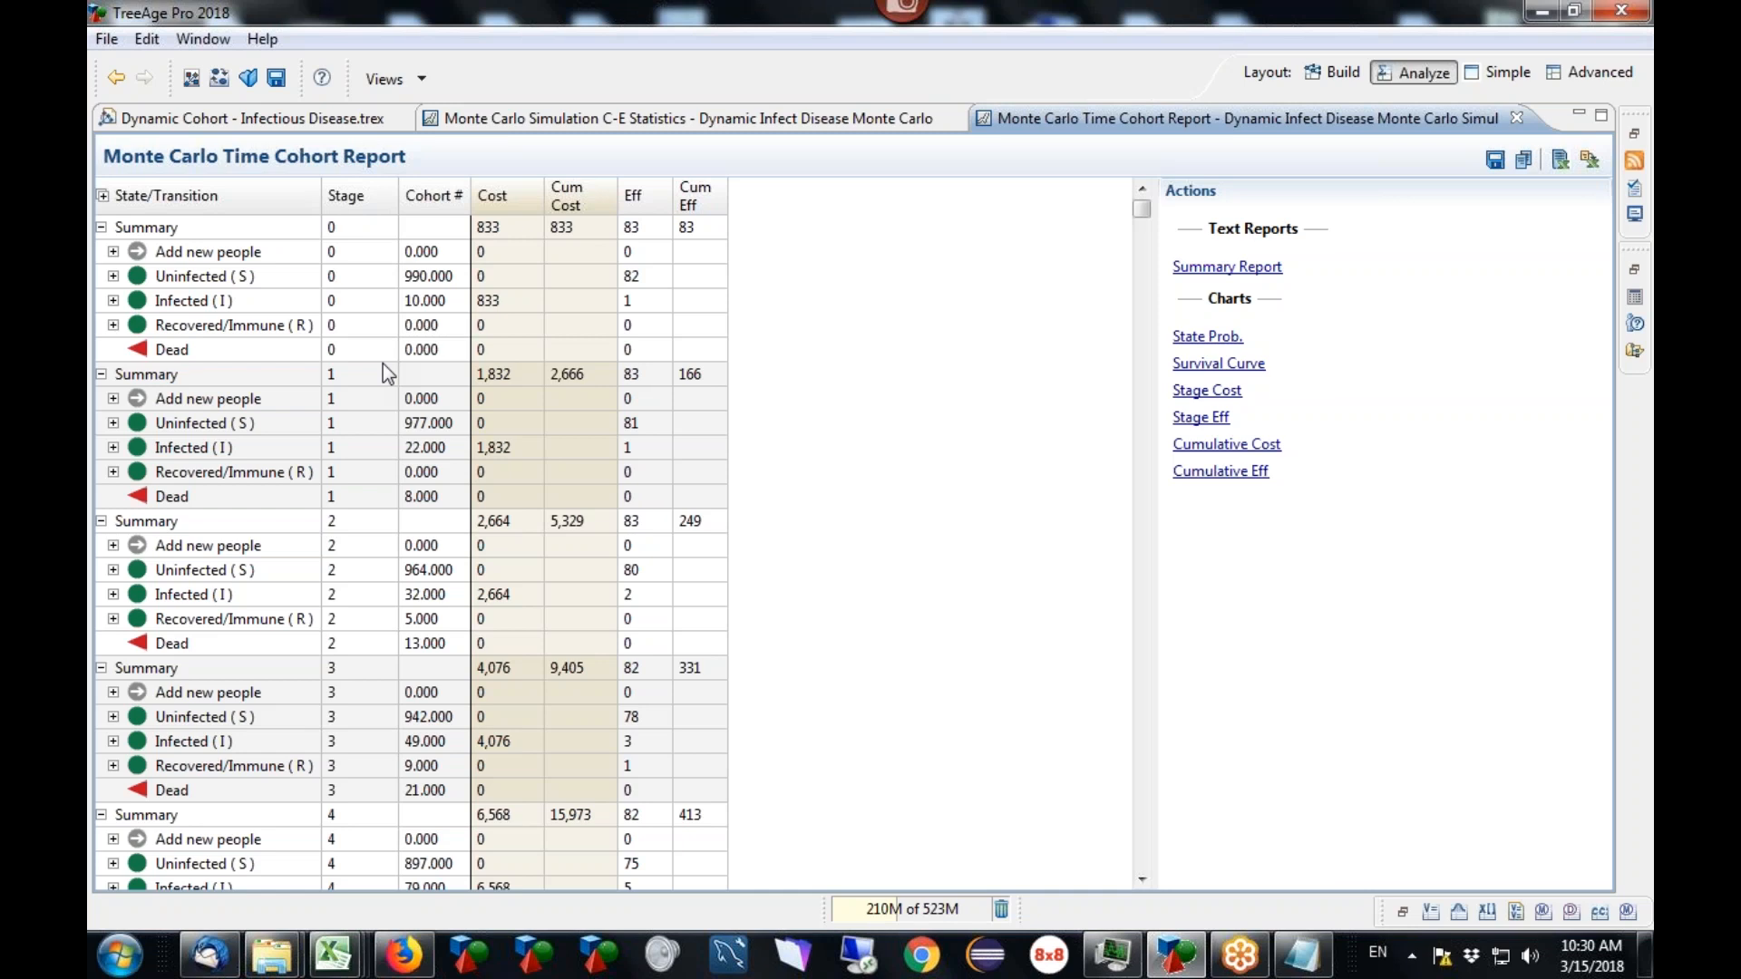
{"action": "left_click", "coordinate": [1208, 338]}
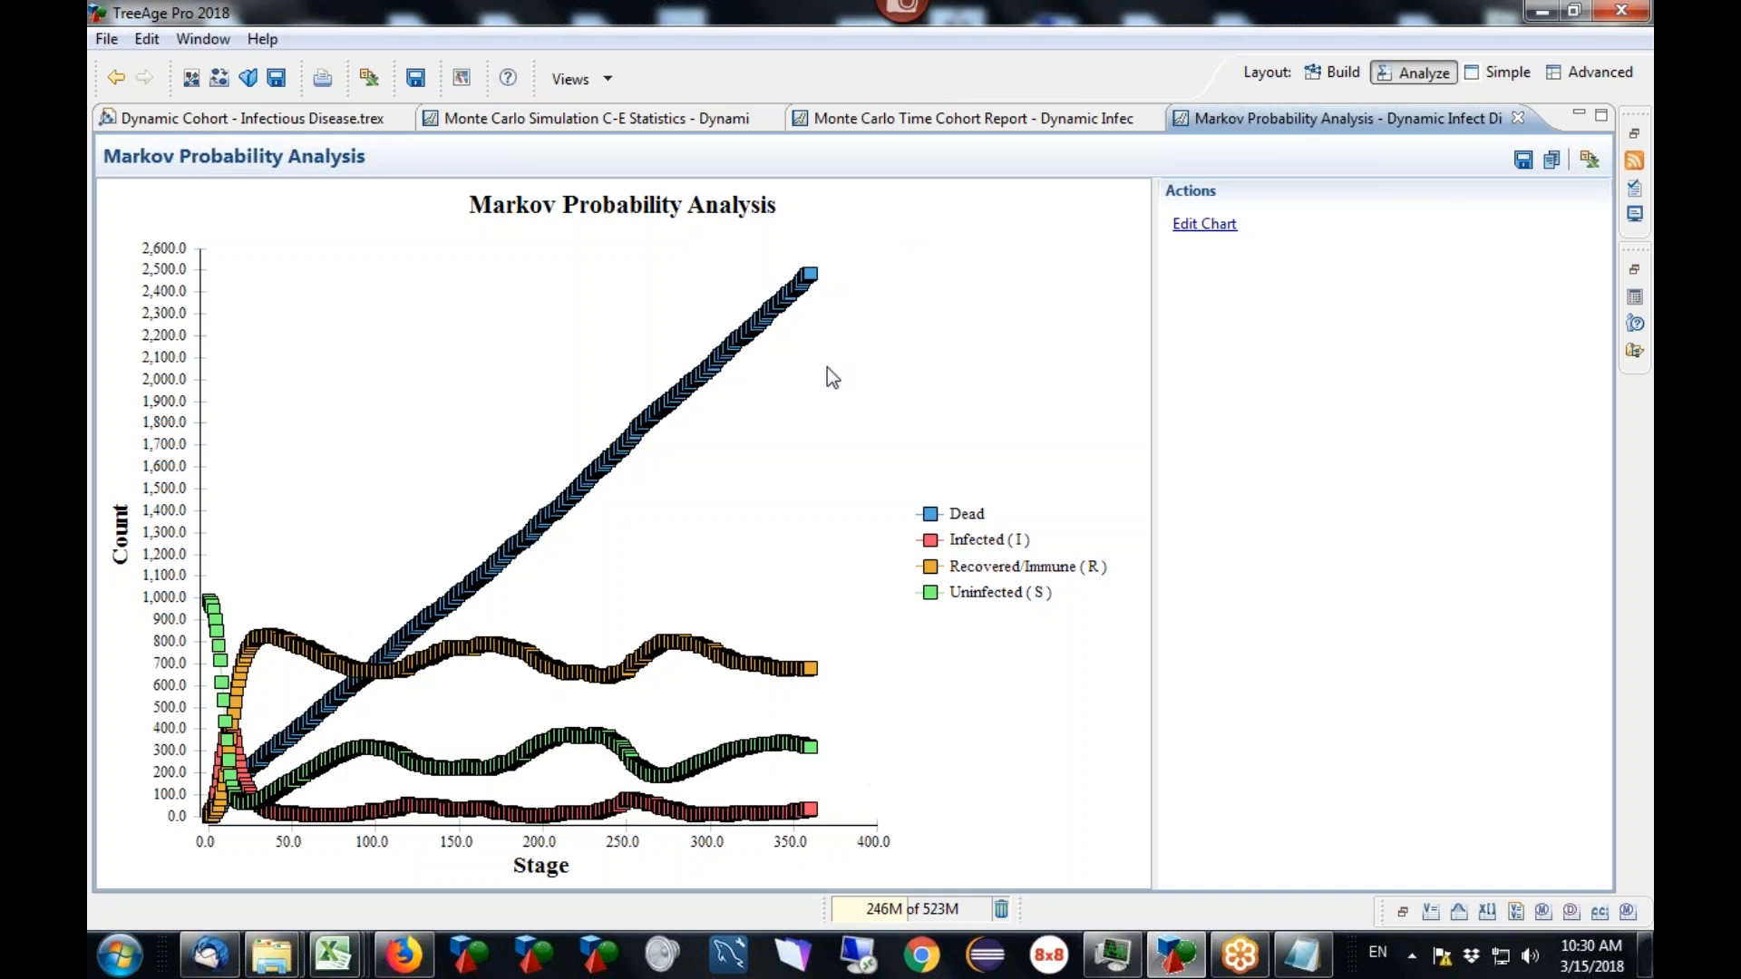
{"action": "left_click", "coordinate": [1519, 118]}
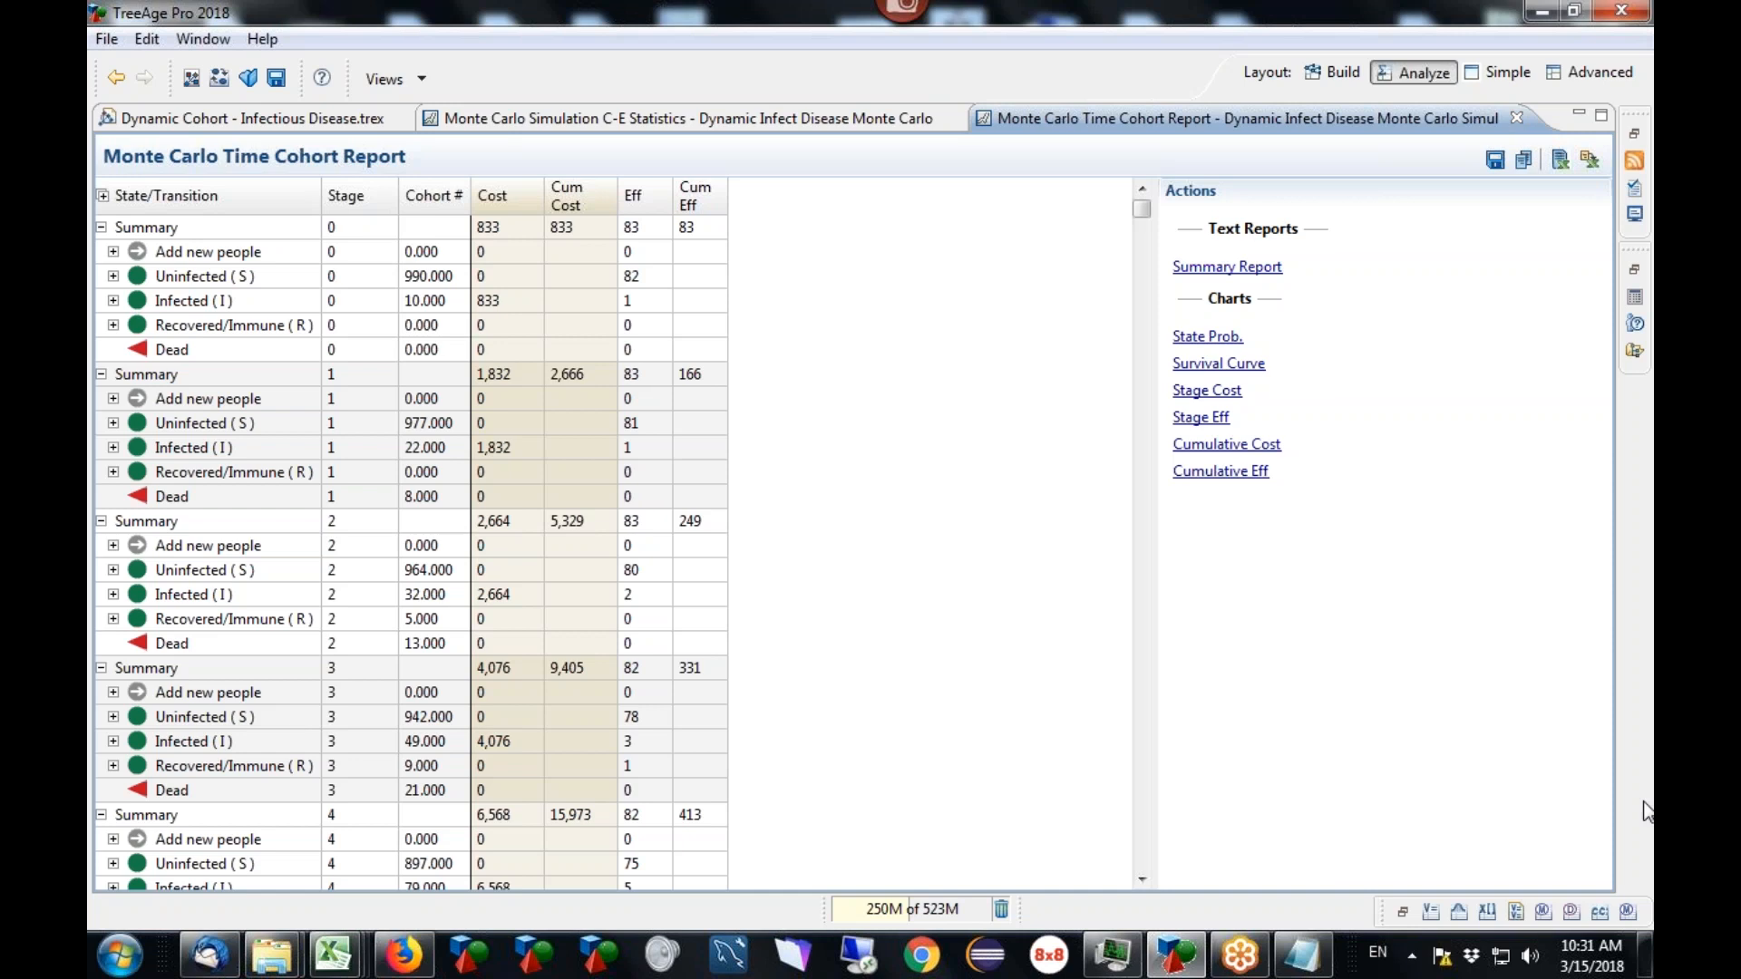
{"action": "left_click", "coordinate": [1628, 833]}
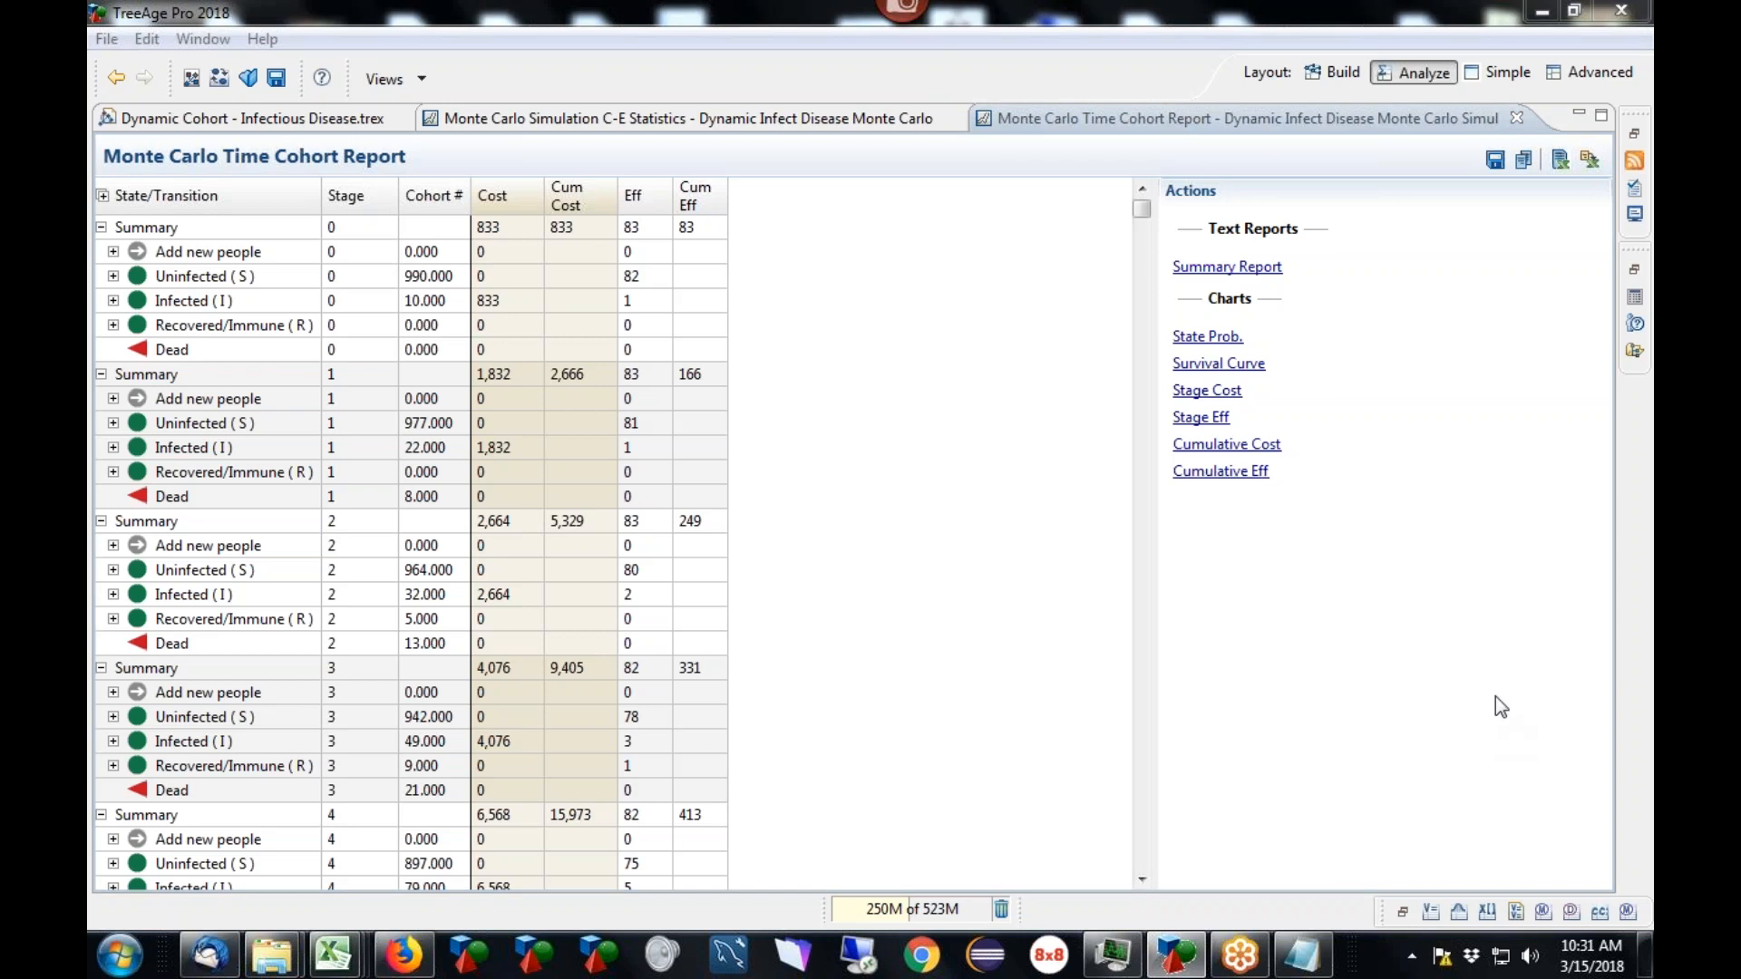